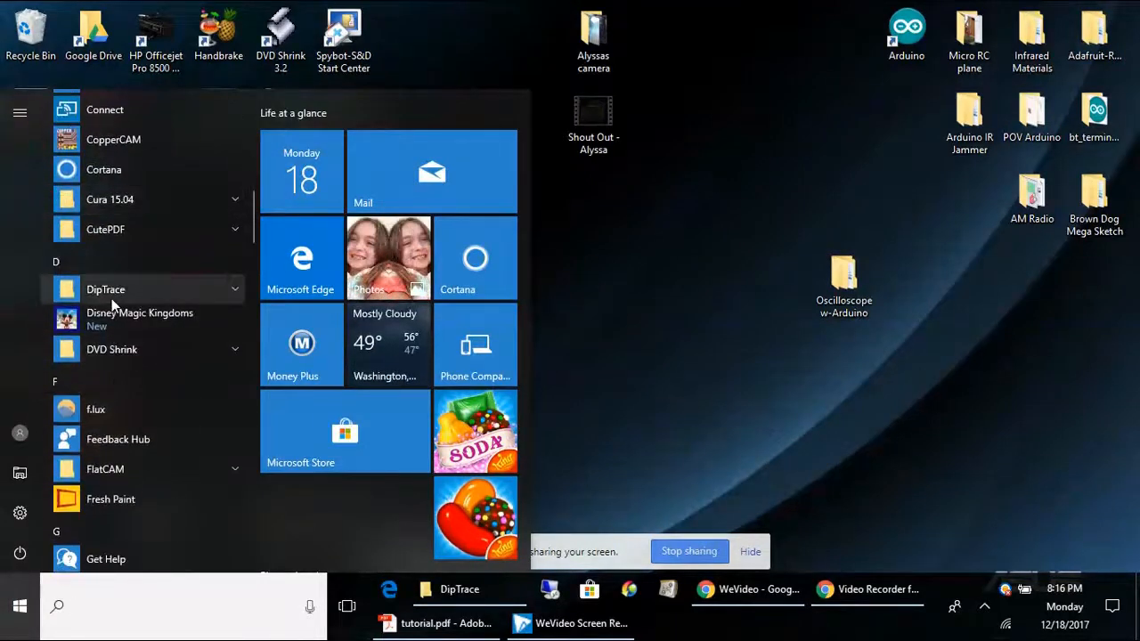
# Step: Launch DipTrace Schematic Capture from the Start menu launcher and close the Getting Started window
pyautogui.click(111, 292)
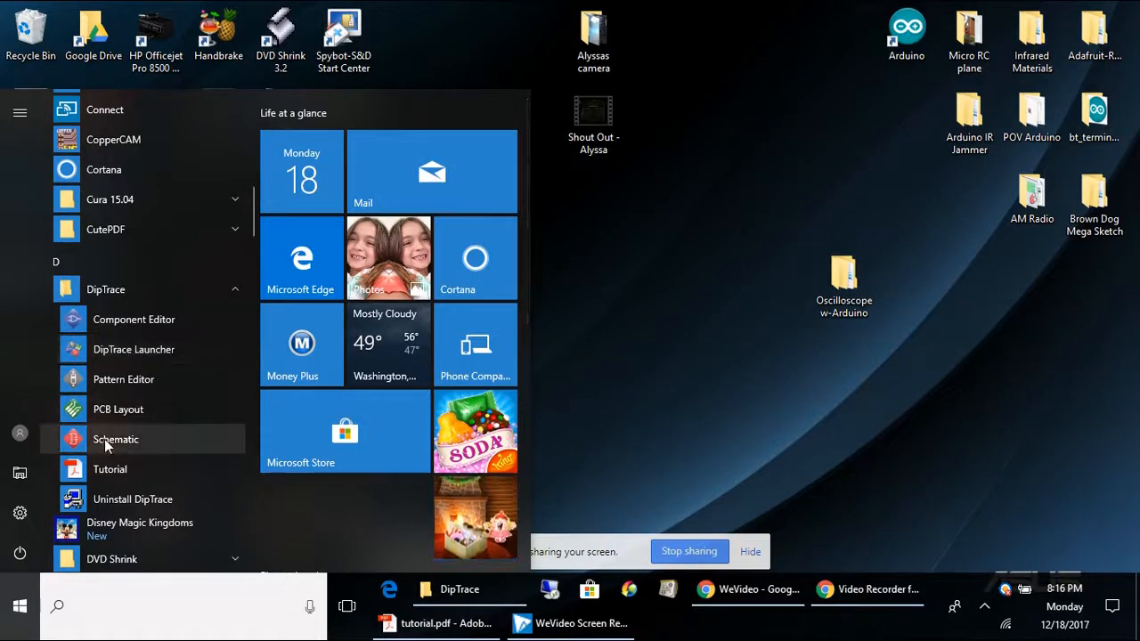
pyautogui.click(112, 349)
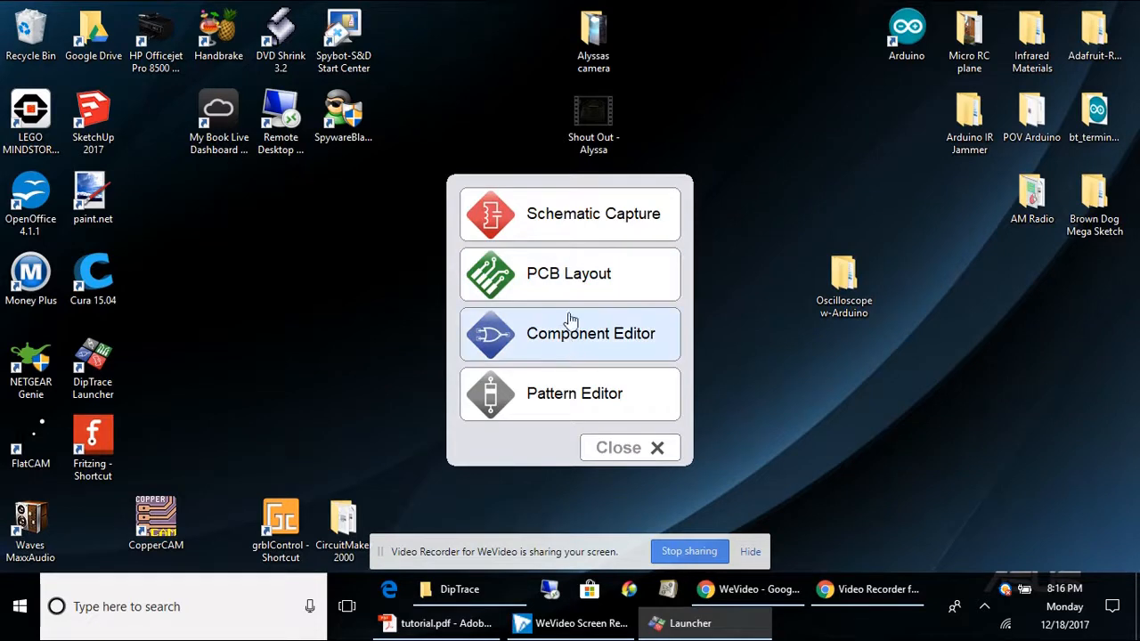
pyautogui.click(556, 233)
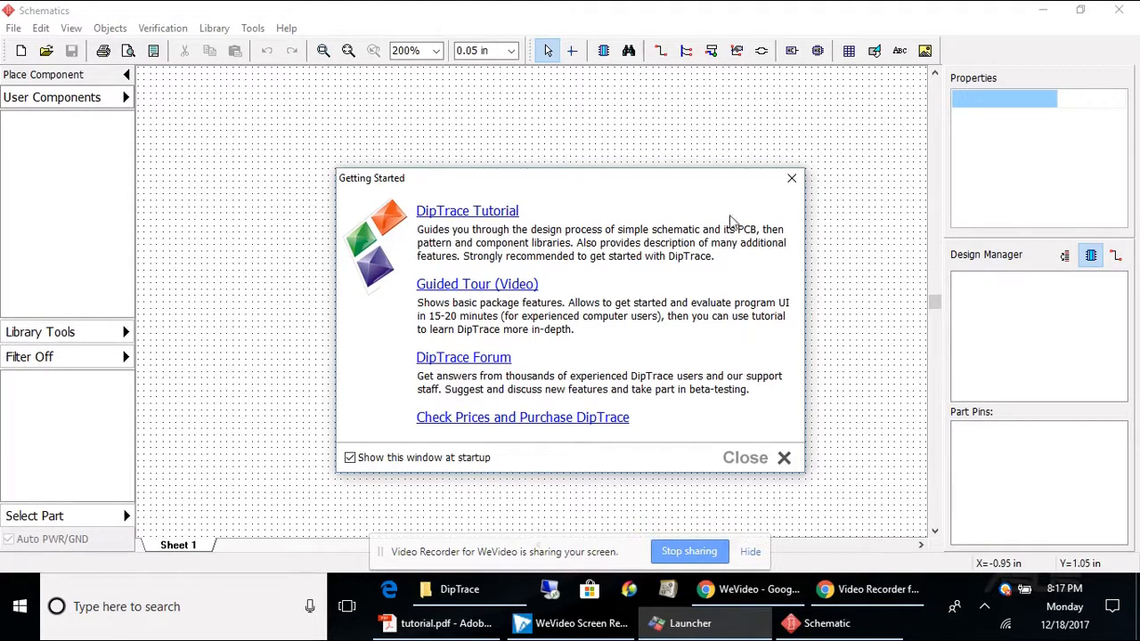
pyautogui.click(792, 178)
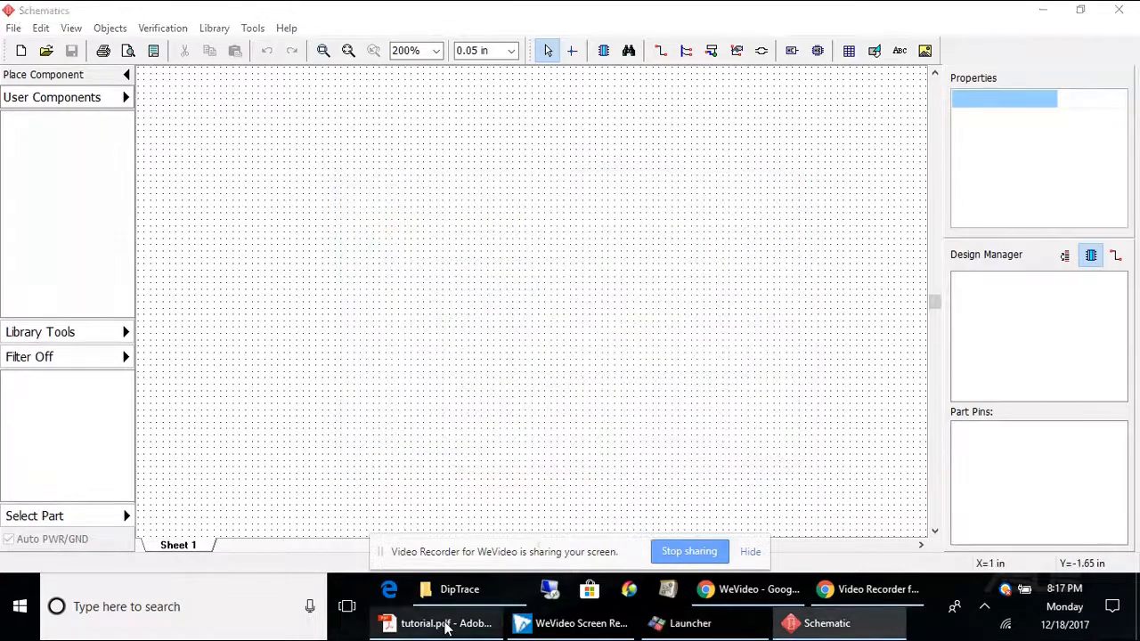
# Step: Set the schematic's program color template to Black Background
pyautogui.click(442, 623)
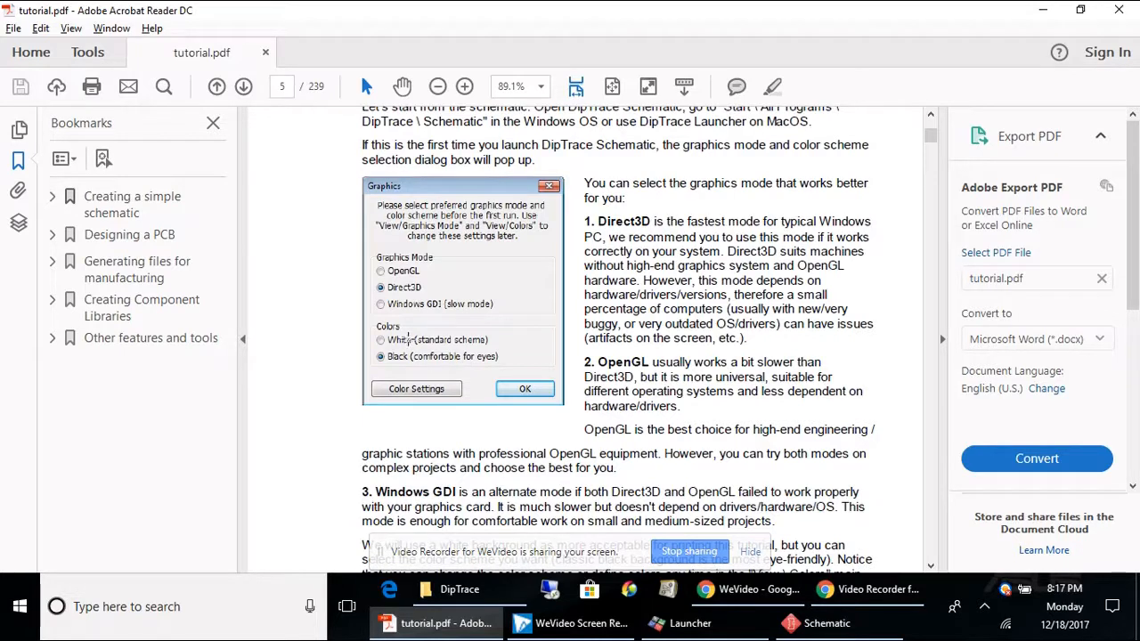
pyautogui.click(824, 628)
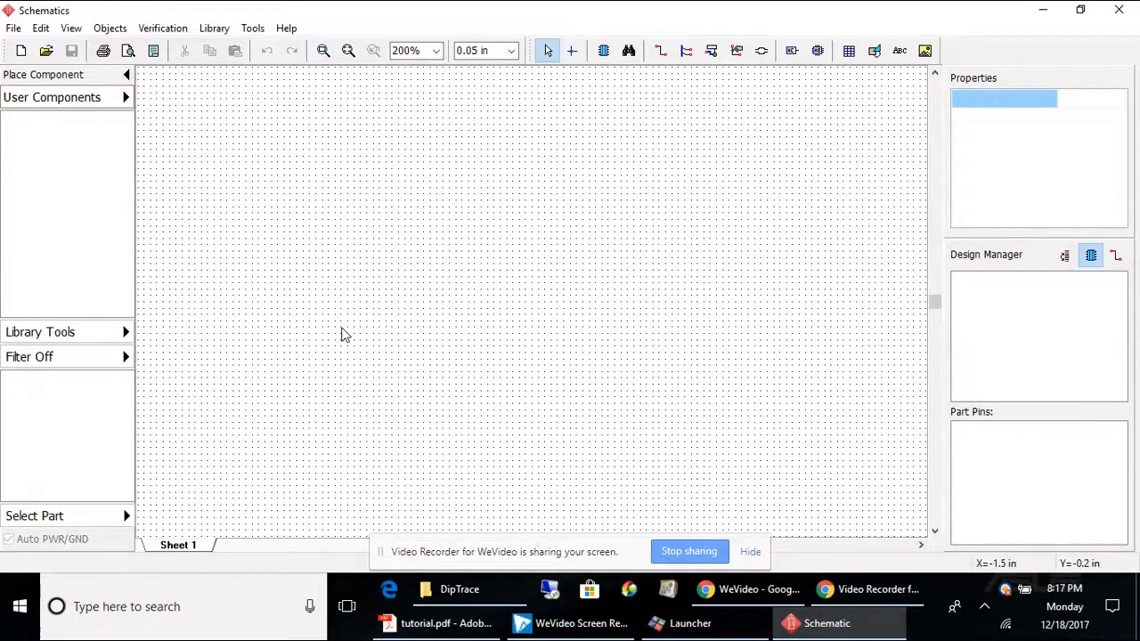
pyautogui.click(85, 32)
pyautogui.click(101, 292)
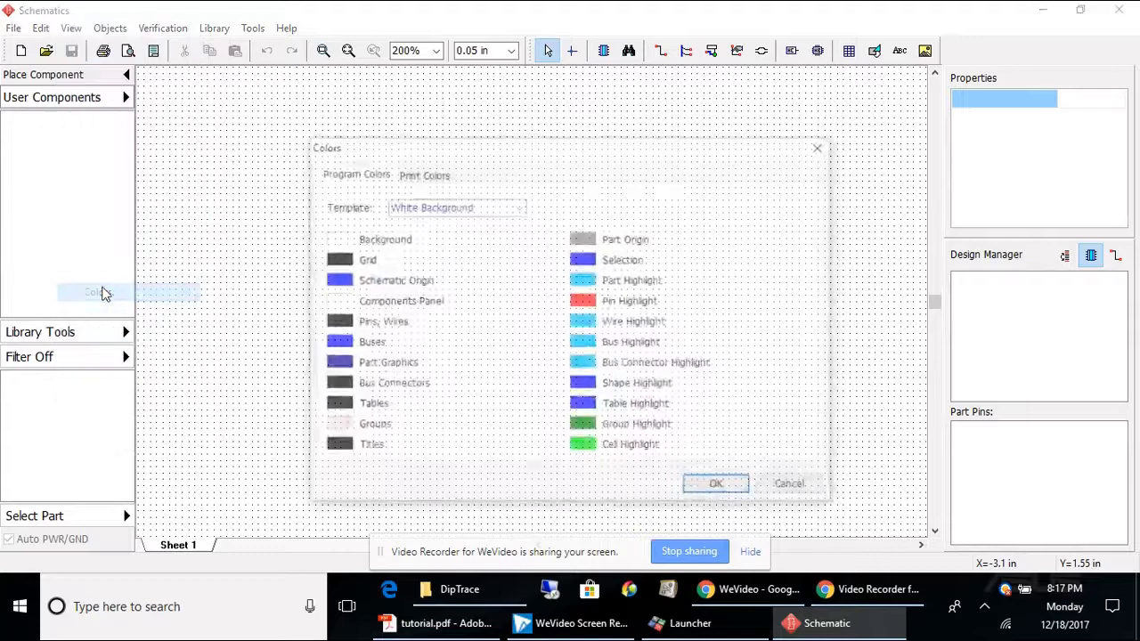
pyautogui.click(519, 207)
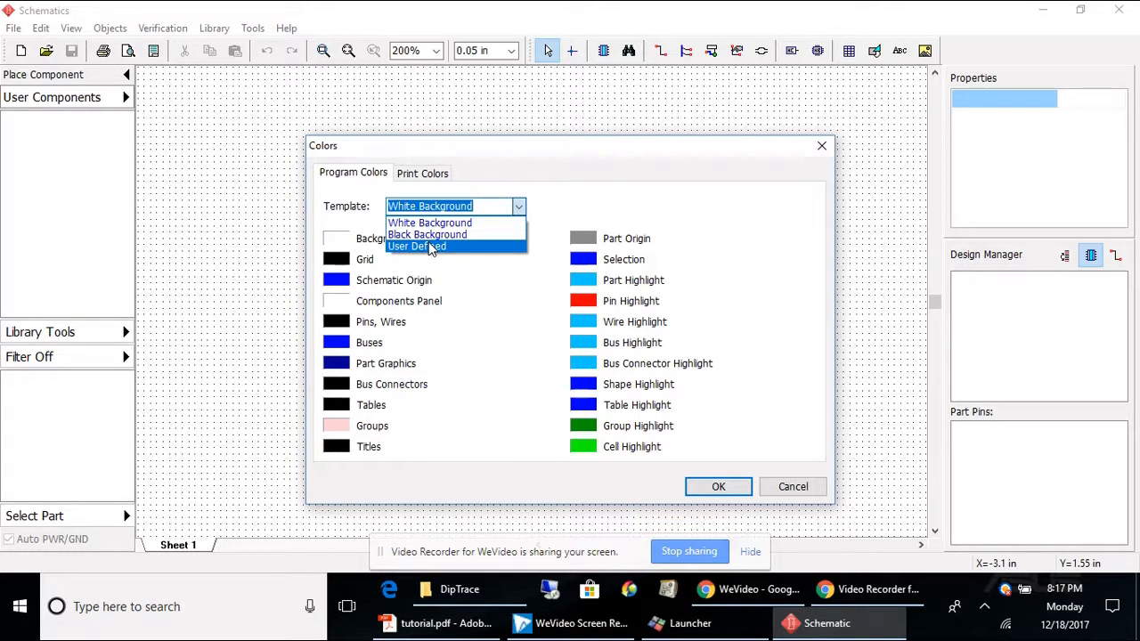
pyautogui.click(429, 235)
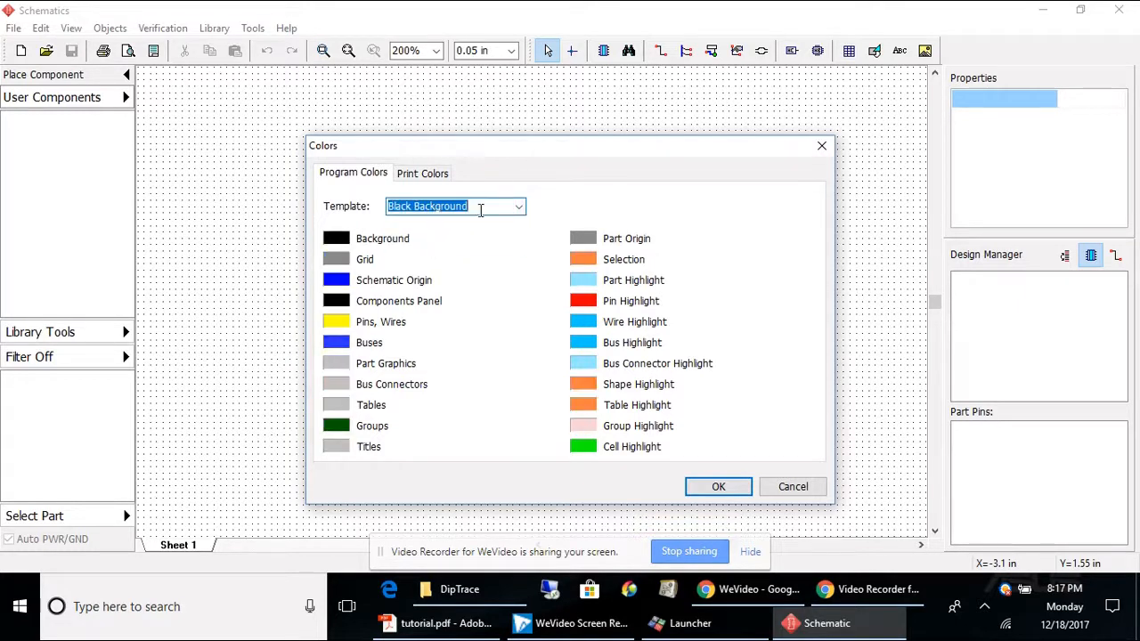
pyautogui.click(724, 484)
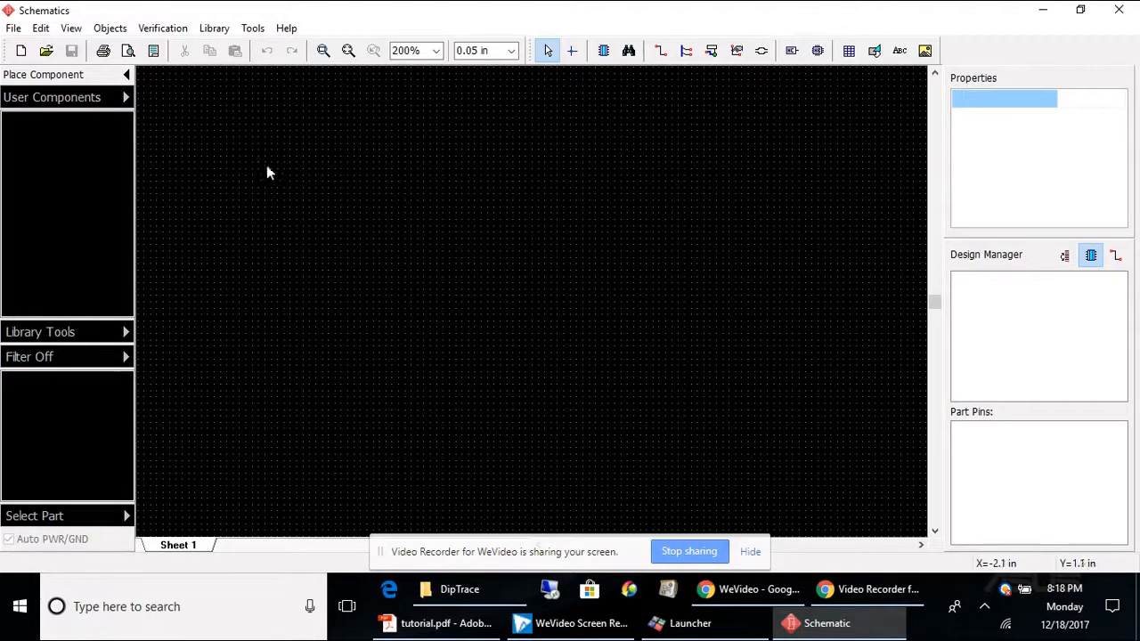
# Step: Download the DipTrace-Adruino-Library repository as a ZIP from its GitHub page in the browser
pyautogui.moveTo(767, 606)
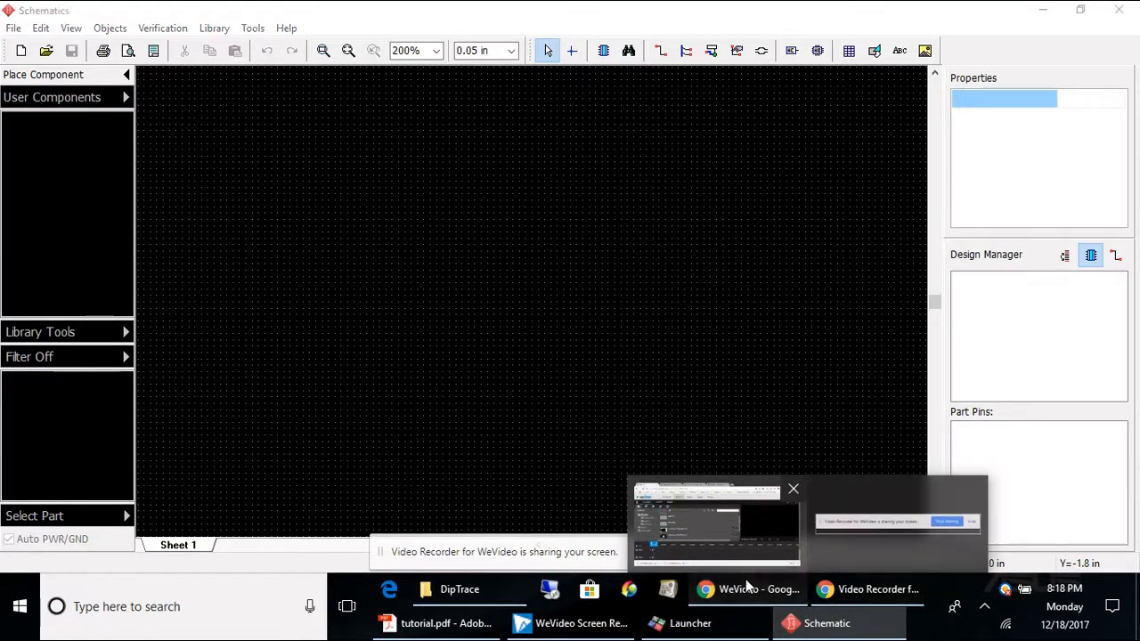
pyautogui.click(743, 591)
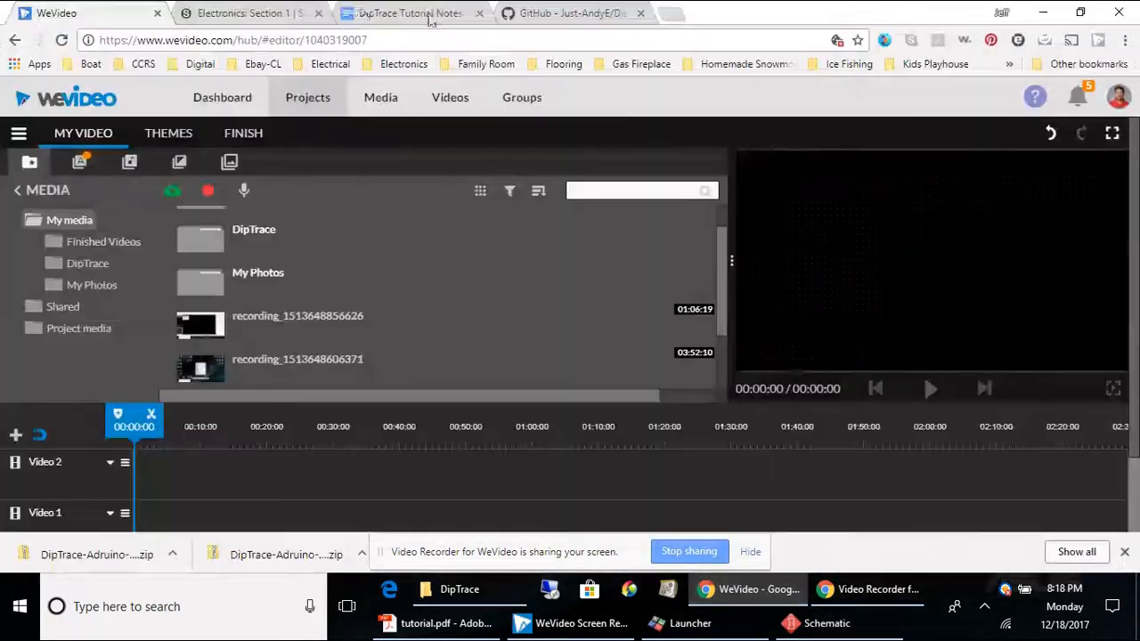
pyautogui.click(547, 12)
pyautogui.moveTo(494, 40); pyautogui.dragTo(182, 41)
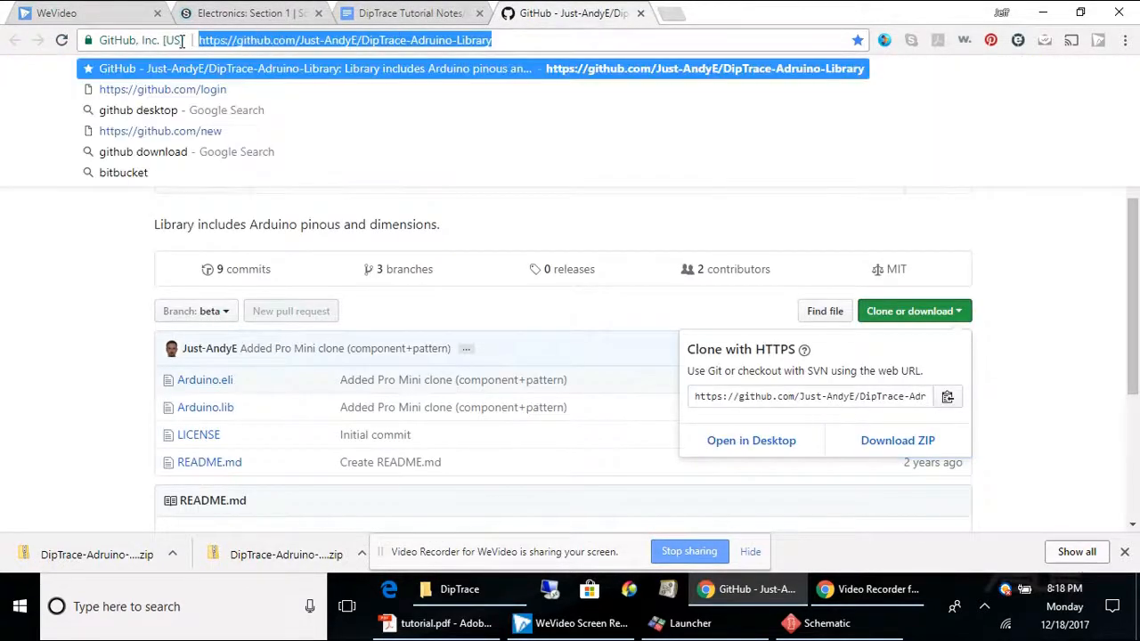
pyautogui.click(899, 313)
pyautogui.click(895, 311)
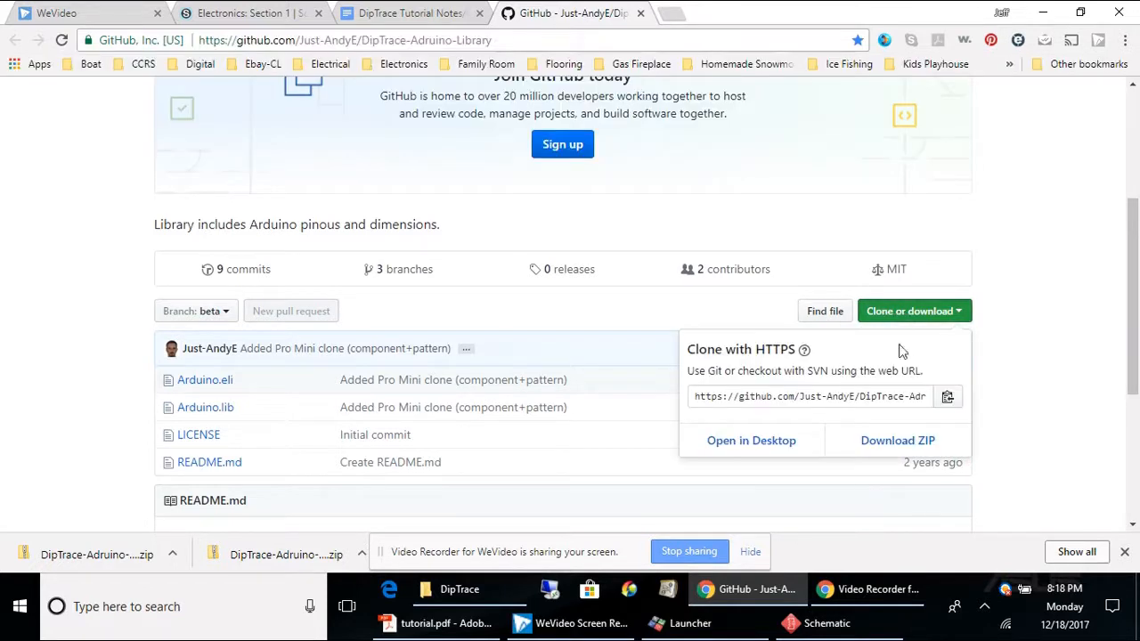
pyautogui.click(873, 437)
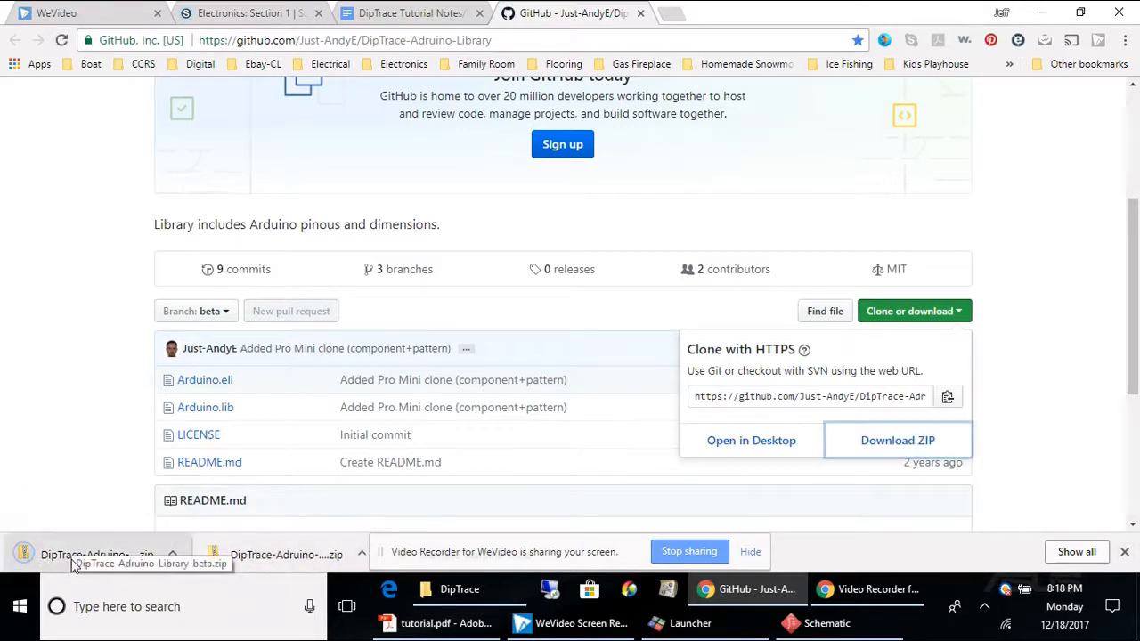
# Step: Show the downloaded ZIP file in its folder and open it
pyautogui.click(173, 554)
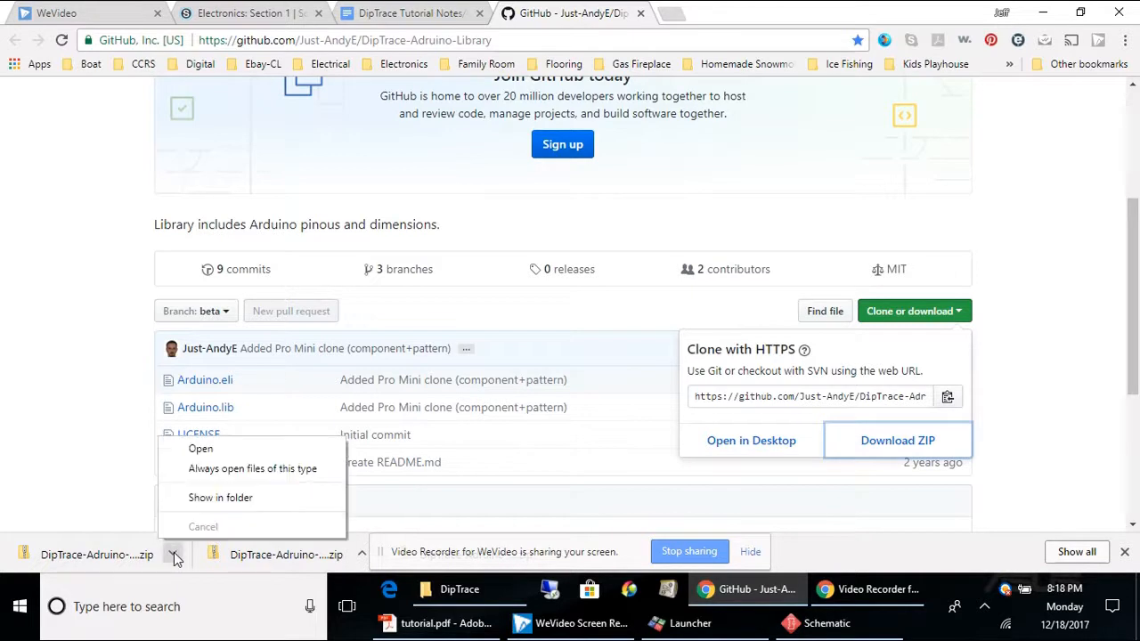
pyautogui.click(232, 499)
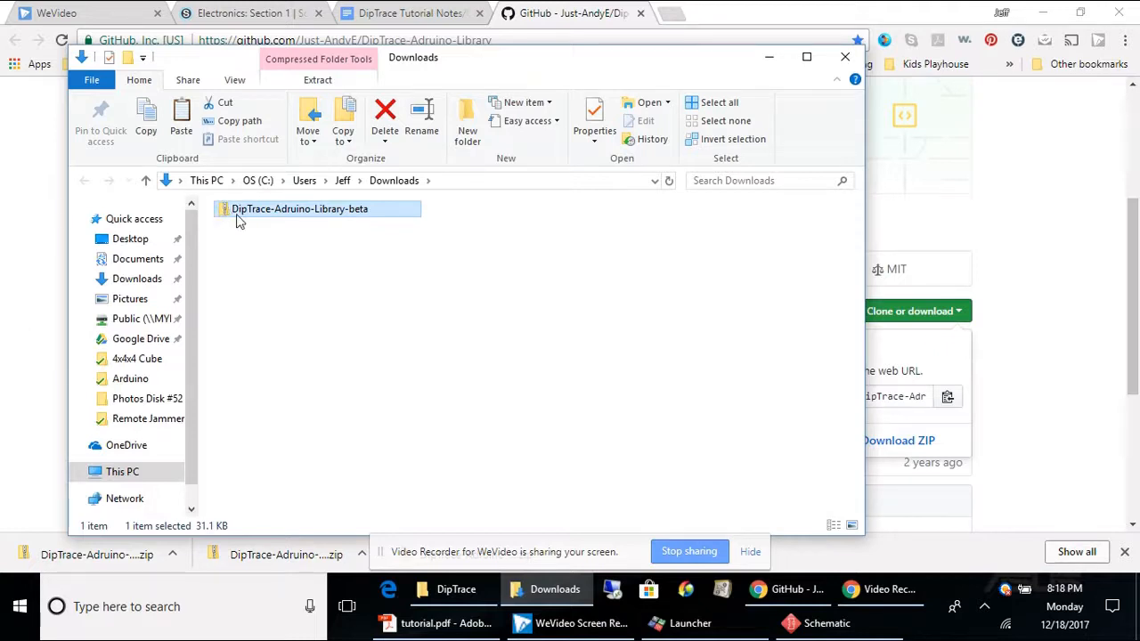
pyautogui.doubleClick(239, 213)
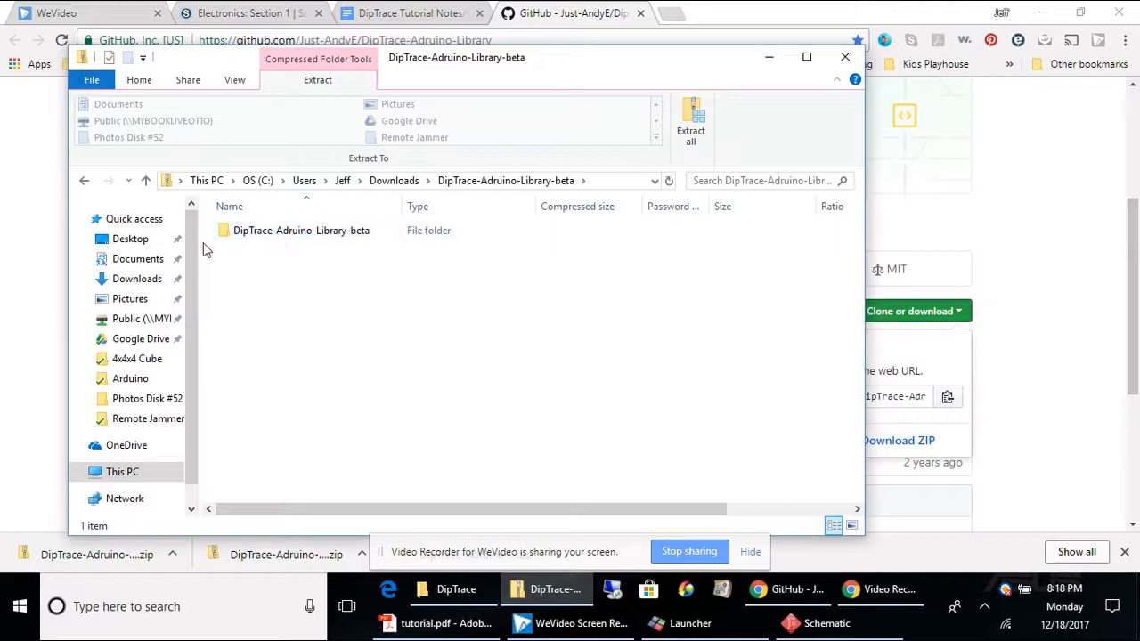
# Step: Paste the DipTrace-Adruino-Library-beta folder into Documents > DipTrace and close the file explorer
pyautogui.click(139, 260)
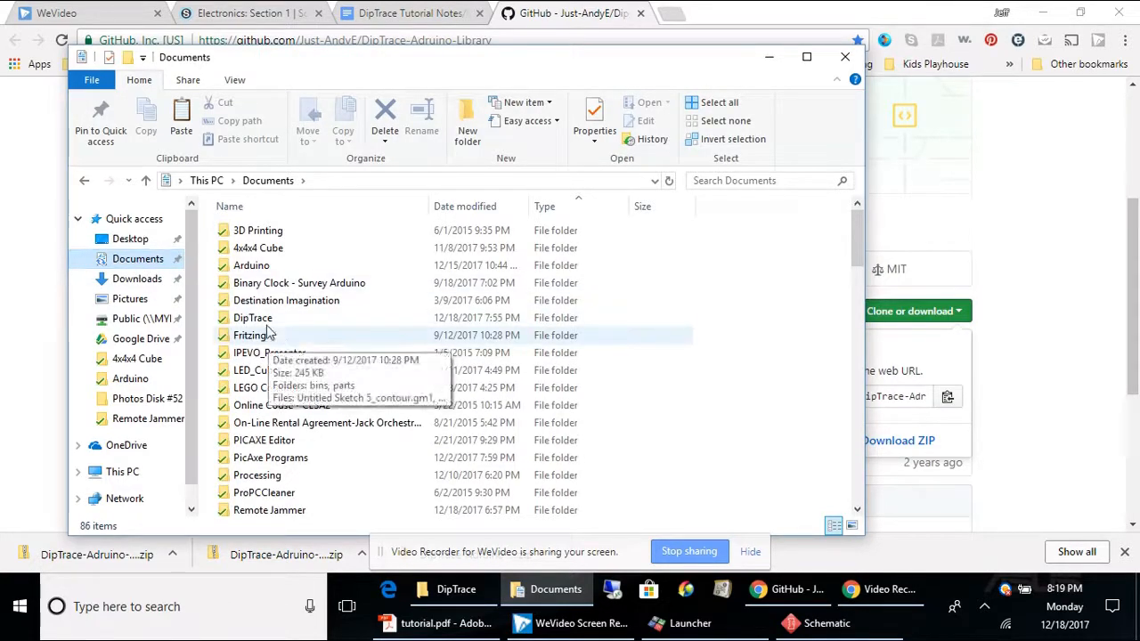
pyautogui.click(251, 318)
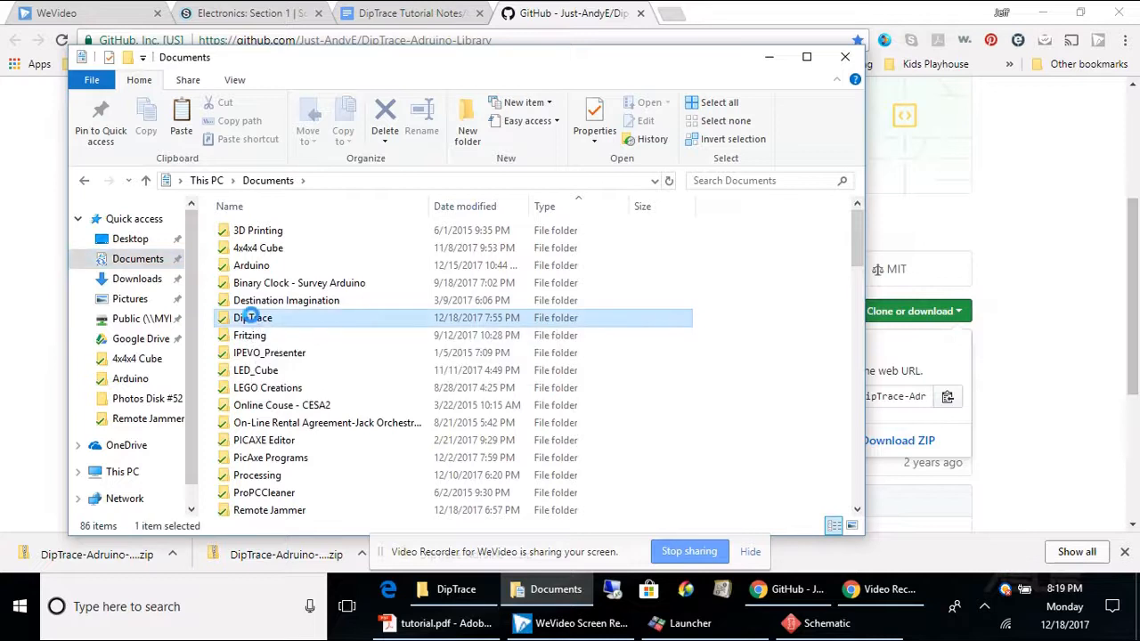
pyautogui.doubleClick(253, 316)
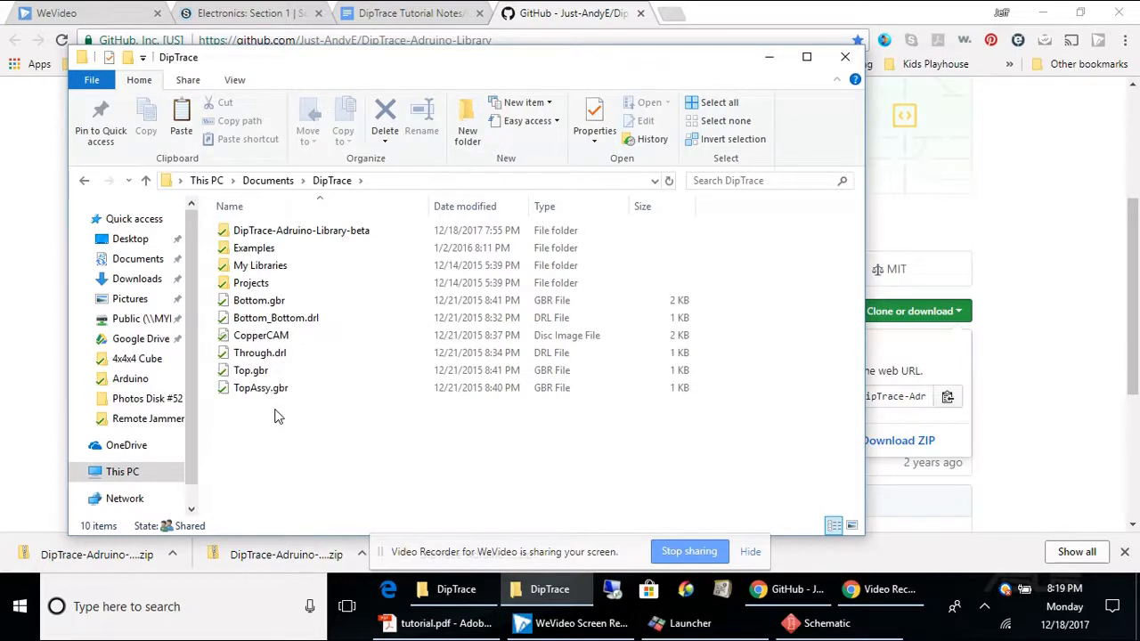
pyautogui.hotkey('ctrl', 'v')
pyautogui.click(517, 166)
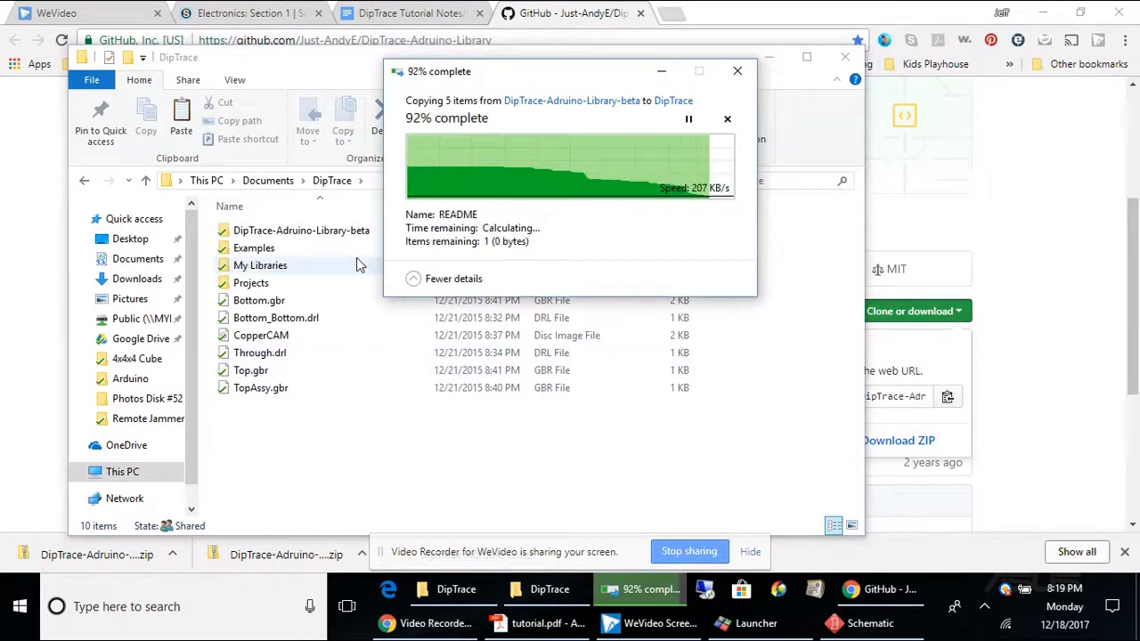
pyautogui.doubleClick(305, 232)
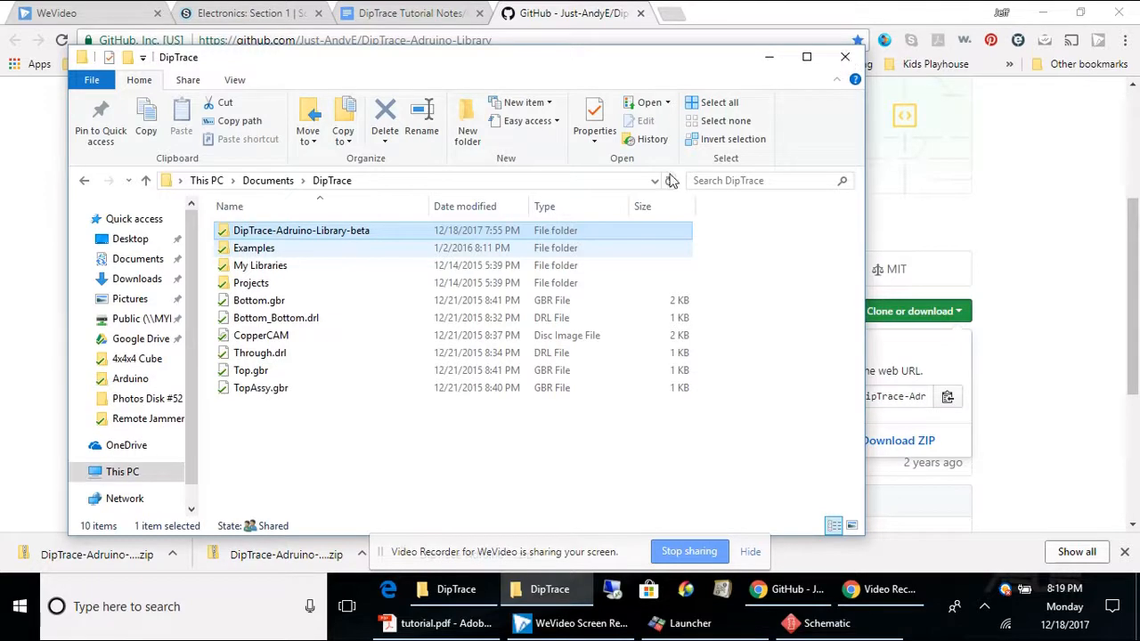
pyautogui.click(845, 57)
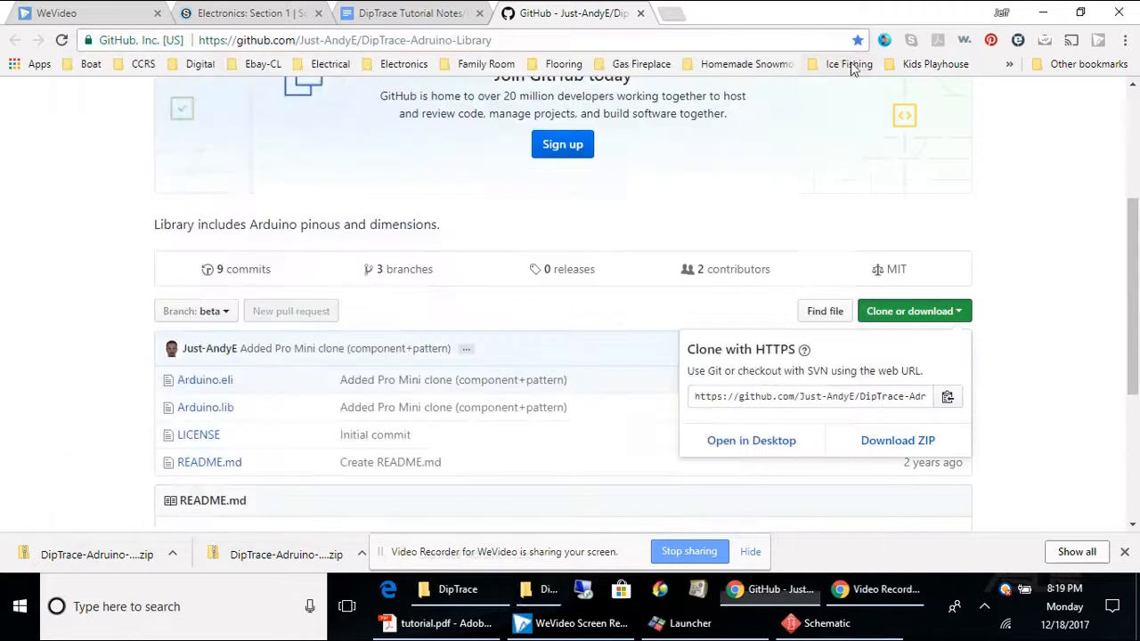
# Step: Return to Schematic, open Library Setup, and add a new library group named Arduino
pyautogui.click(820, 623)
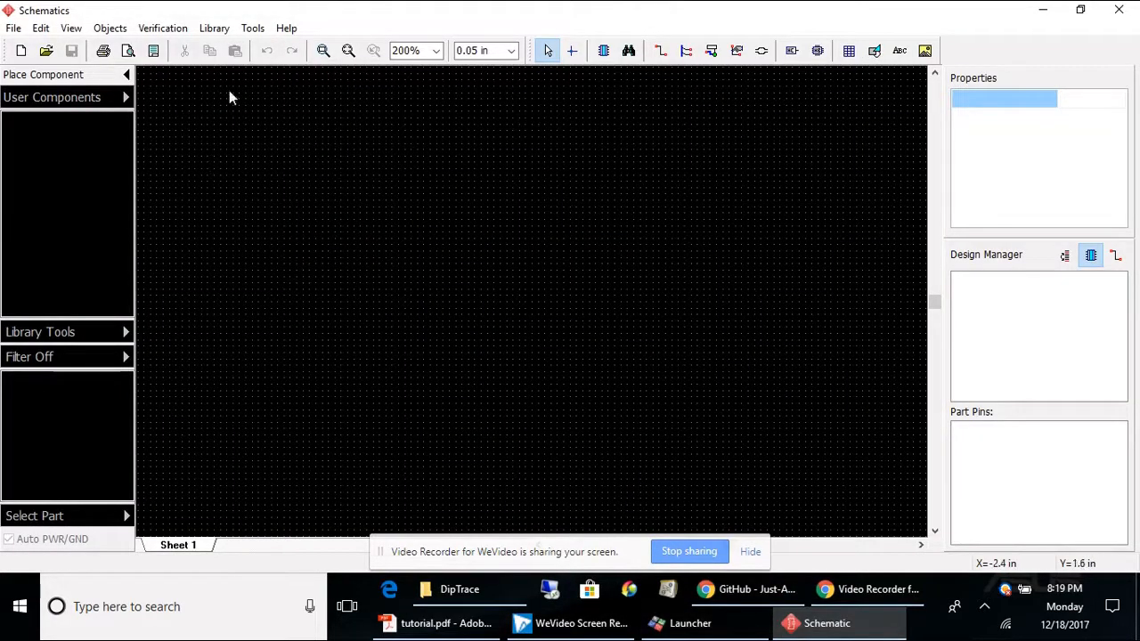
pyautogui.click(216, 30)
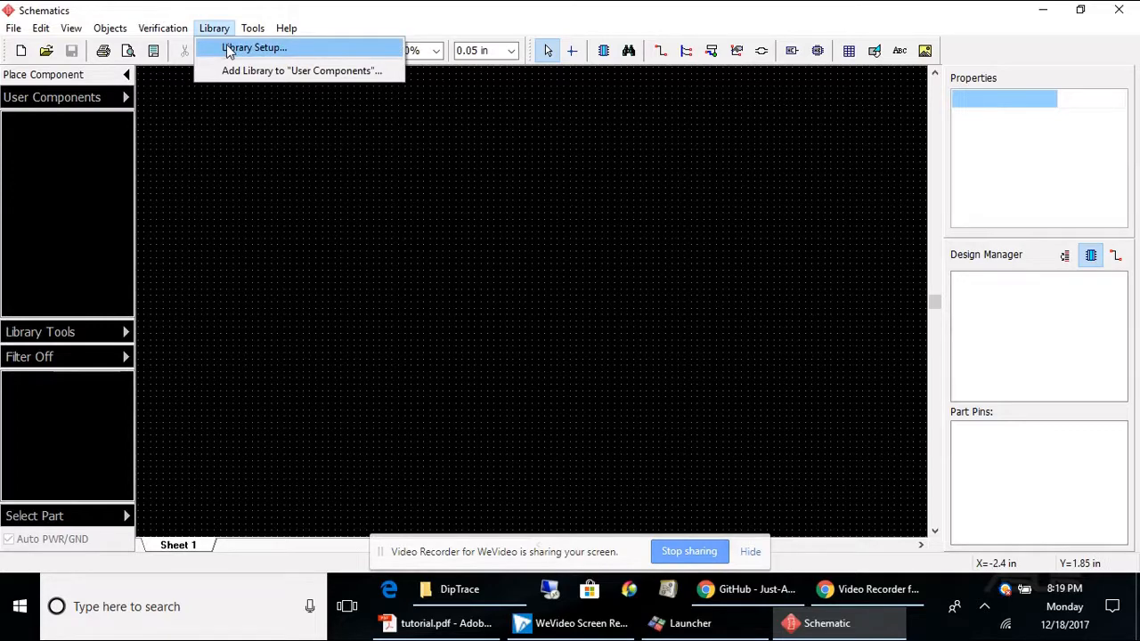
pyautogui.click(229, 50)
pyautogui.click(358, 265)
pyautogui.click(356, 221)
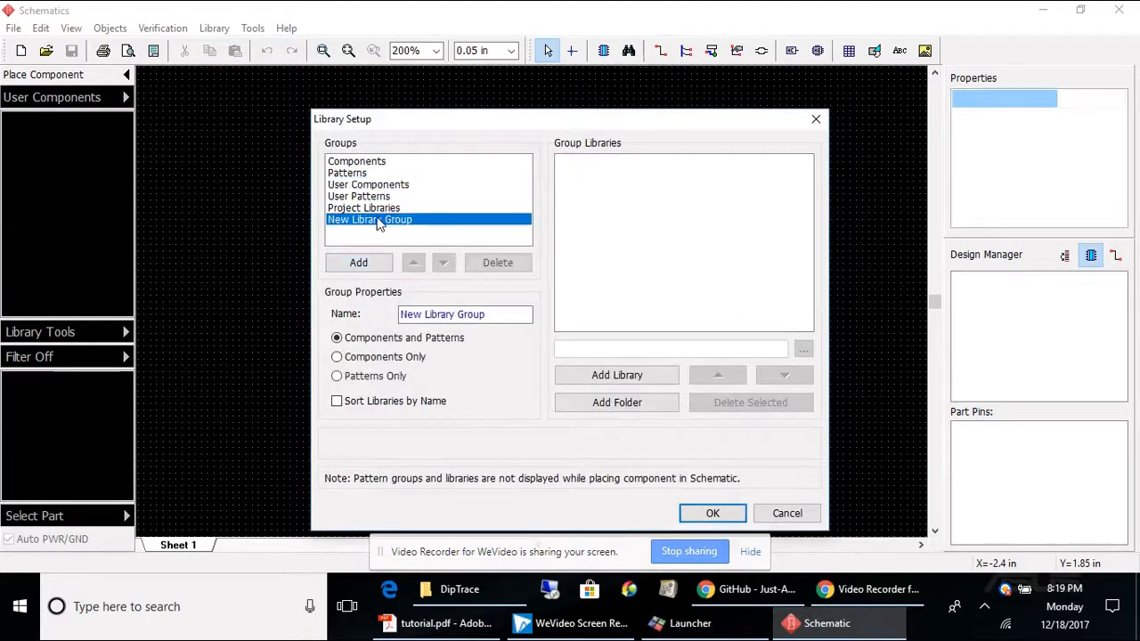
pyautogui.moveTo(497, 313); pyautogui.dragTo(272, 335)
pyautogui.write('Arduino')
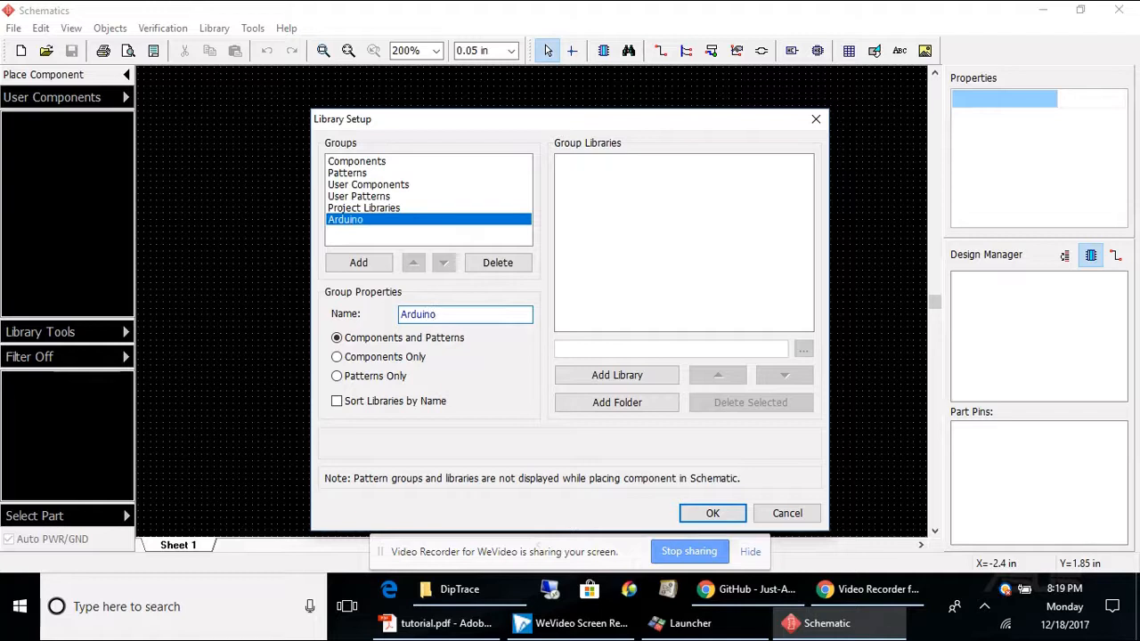
# Step: Add the Documents > DipTrace > DipTrace-Adruino-Library-beta folder to the Arduino group and confirm the setup
pyautogui.click(638, 408)
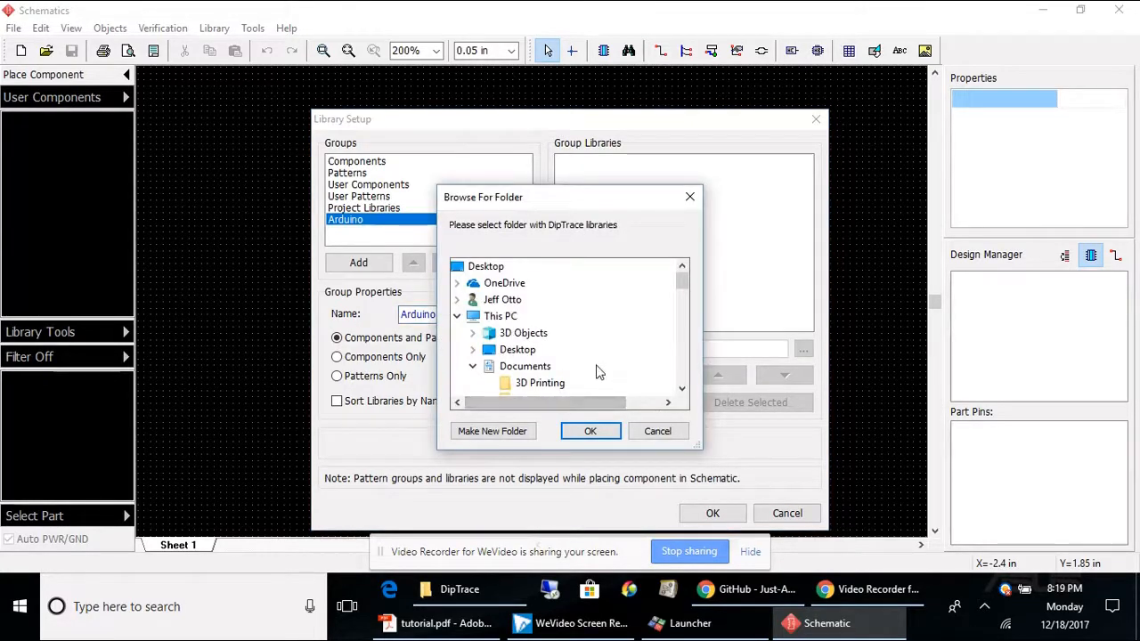
pyautogui.click(506, 269)
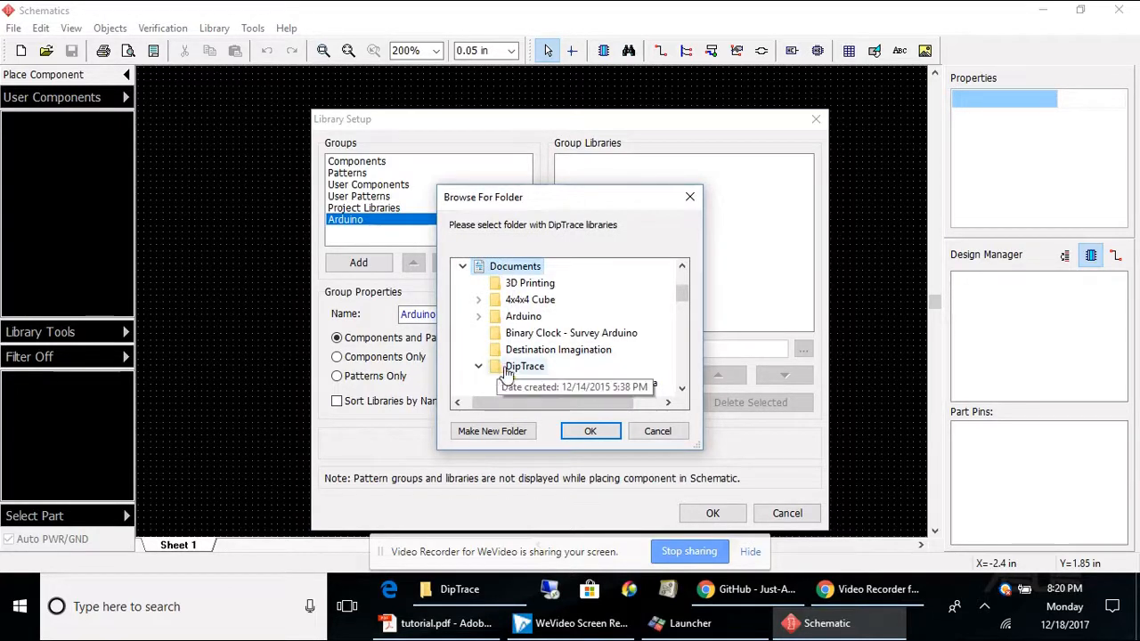
pyautogui.click(526, 369)
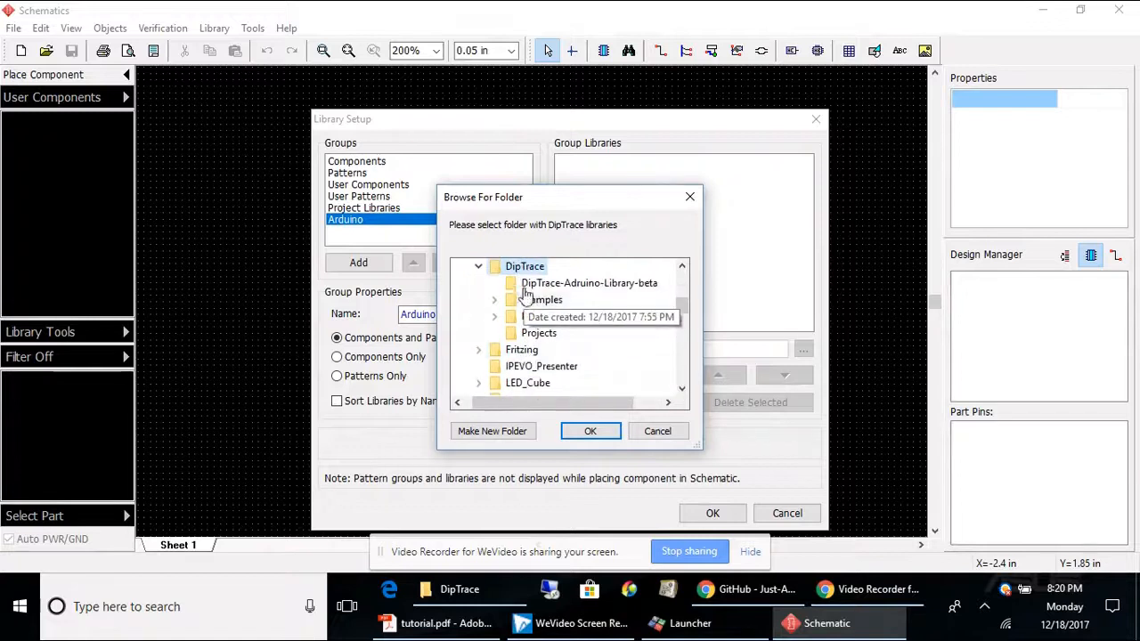
pyautogui.click(545, 283)
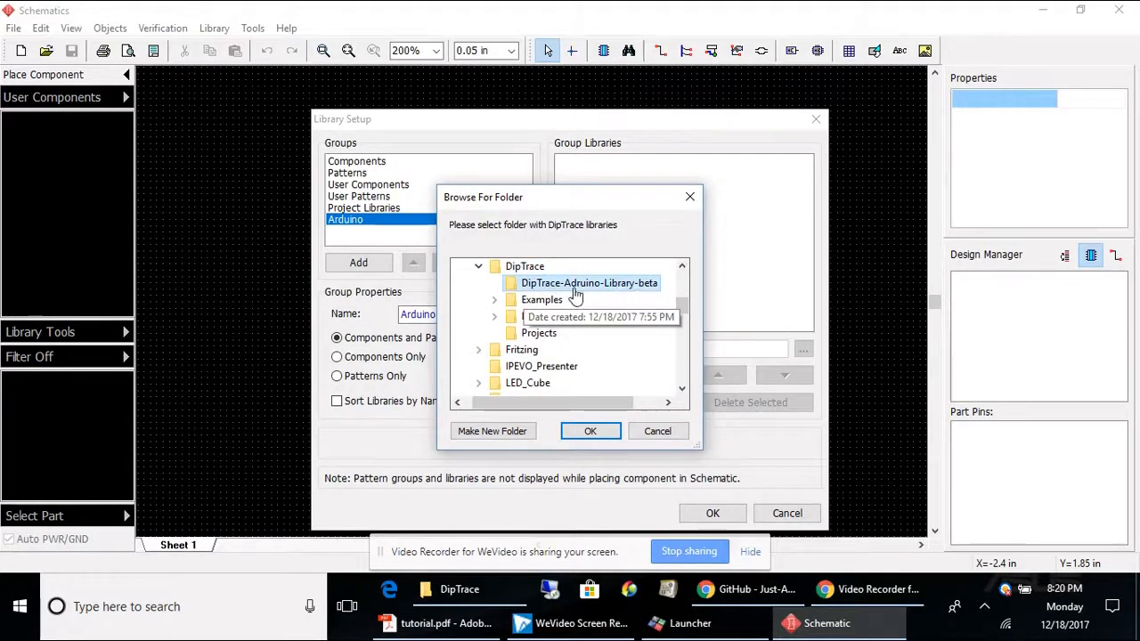
pyautogui.click(590, 432)
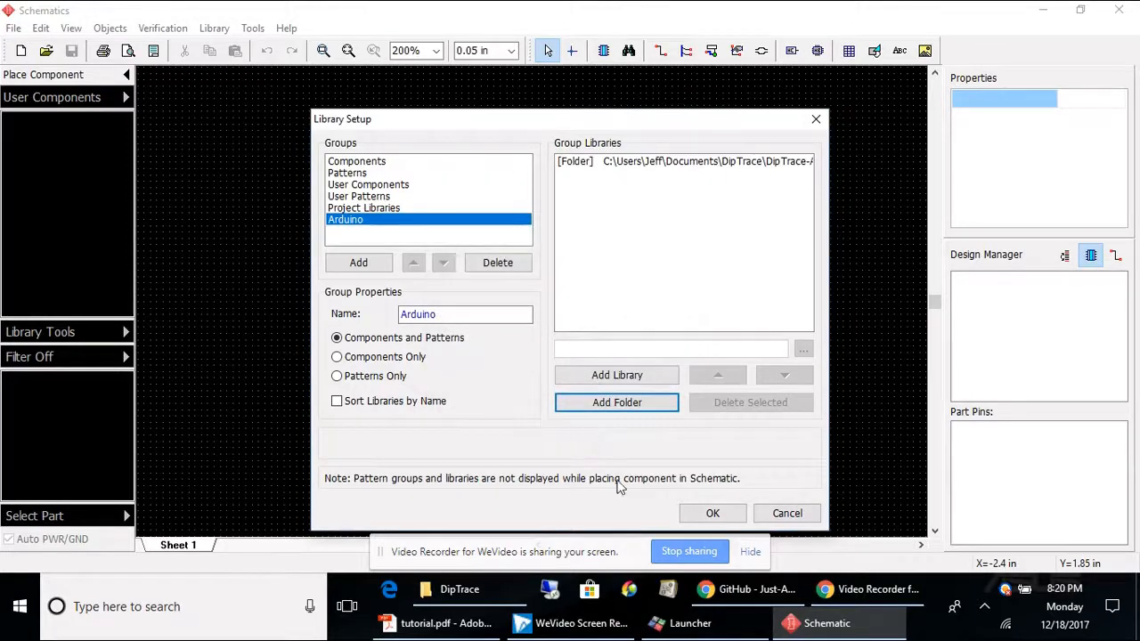
pyautogui.click(709, 513)
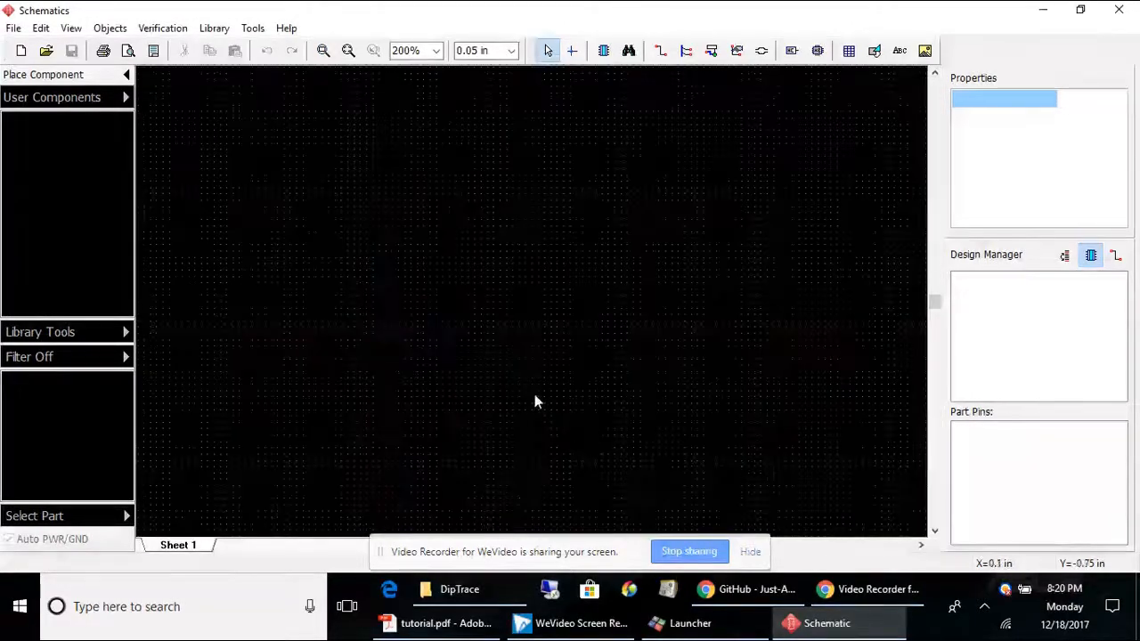
# Step: Place an ARDUINO UNO part from the Arduino library group onto the sheet
pyautogui.click(126, 100)
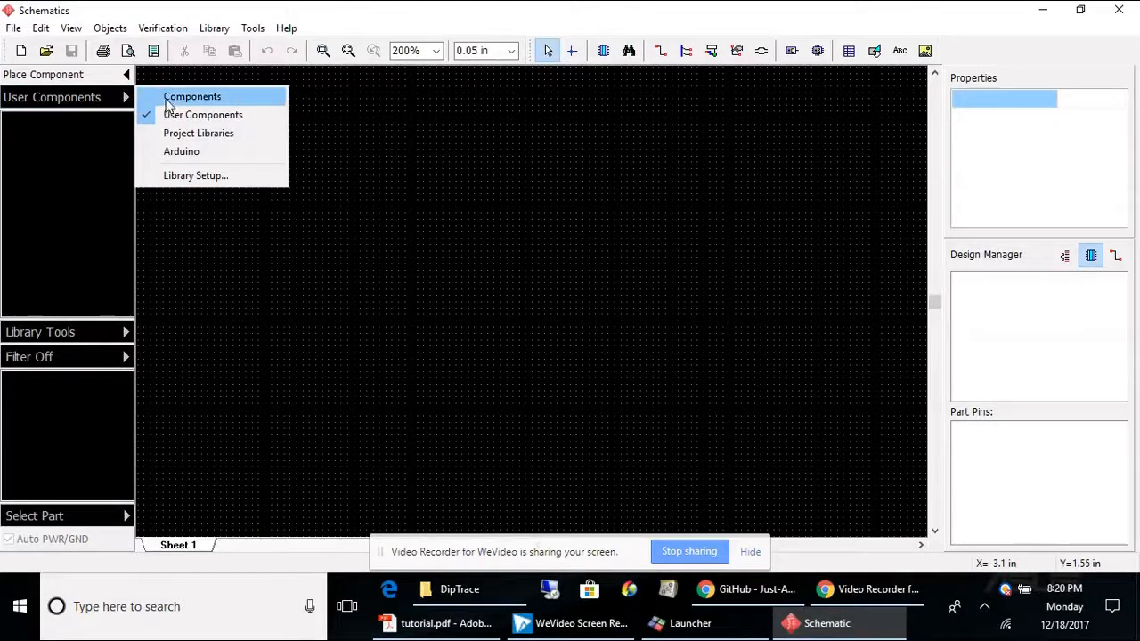
pyautogui.click(182, 153)
pyautogui.click(23, 122)
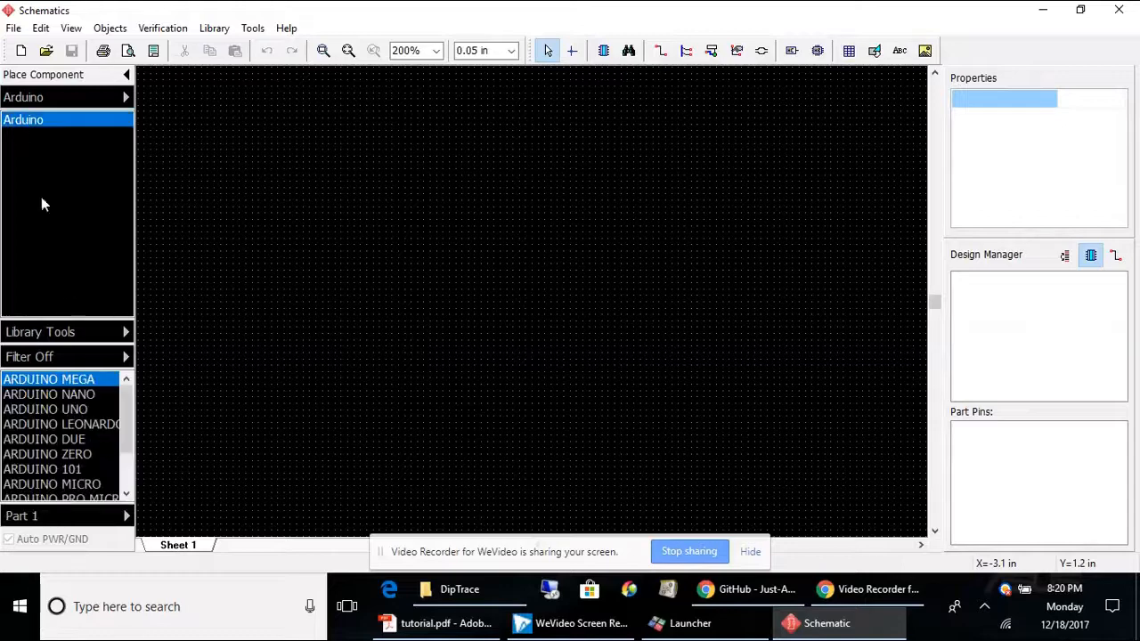
pyautogui.click(58, 408)
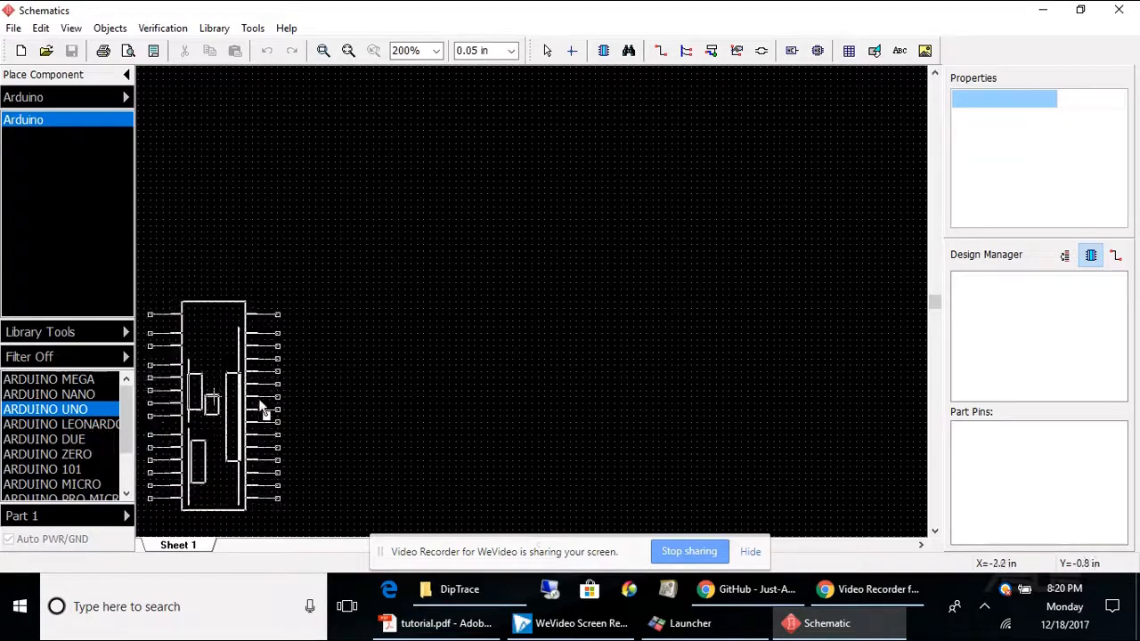
pyautogui.click(299, 392)
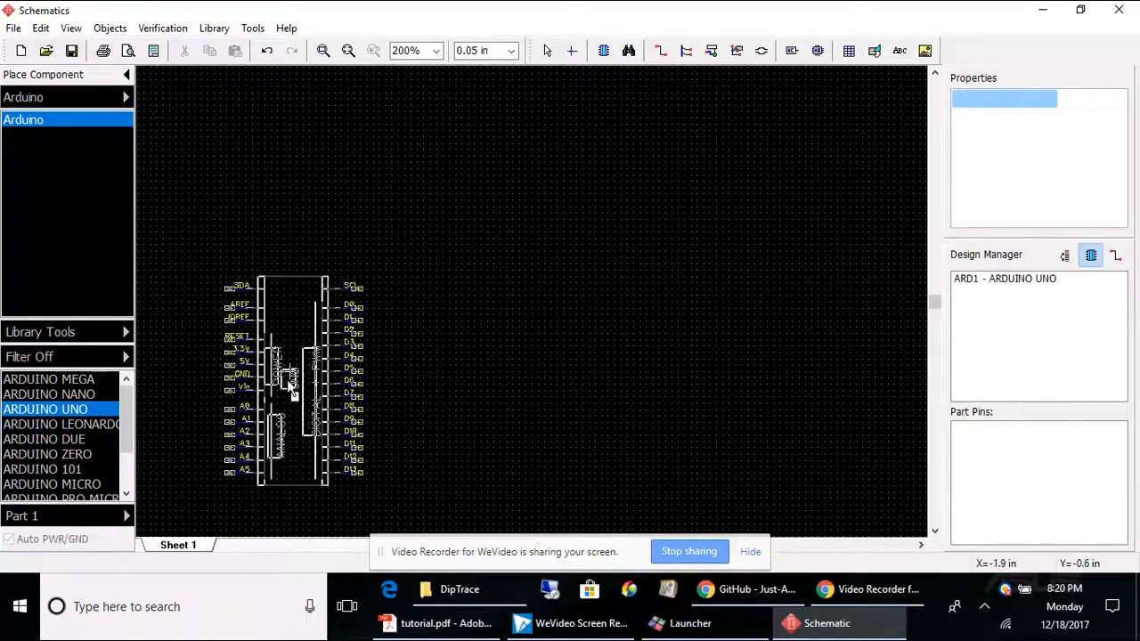
# Step: Select the placed ARDUINO UNO part and delete it
pyautogui.press('Escape')
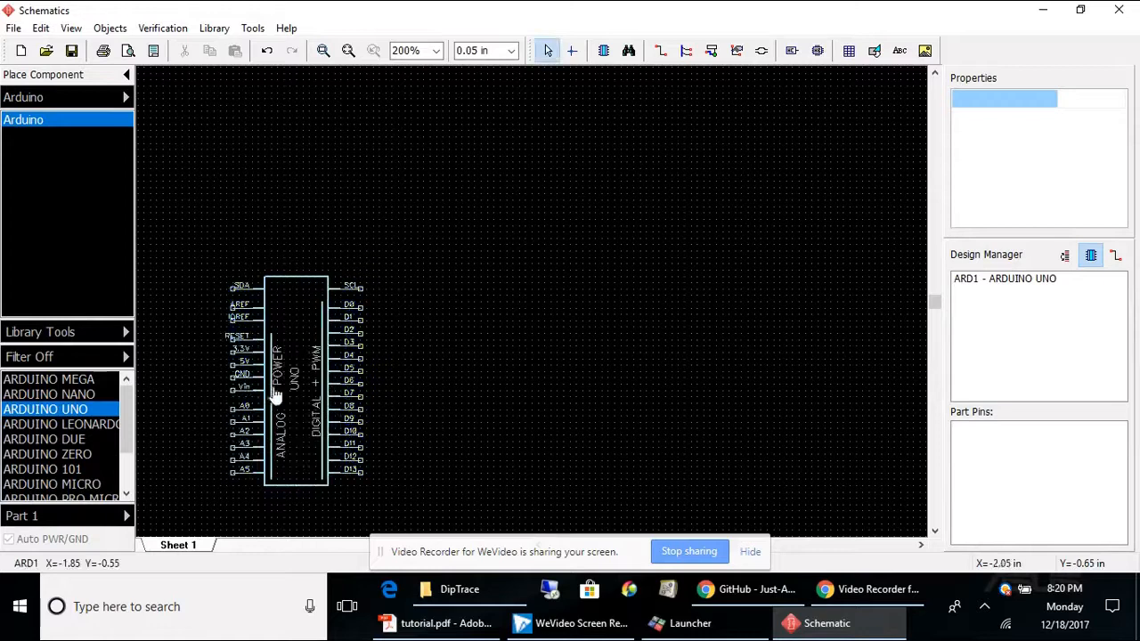
pyautogui.click(334, 369)
pyautogui.press('Delete')
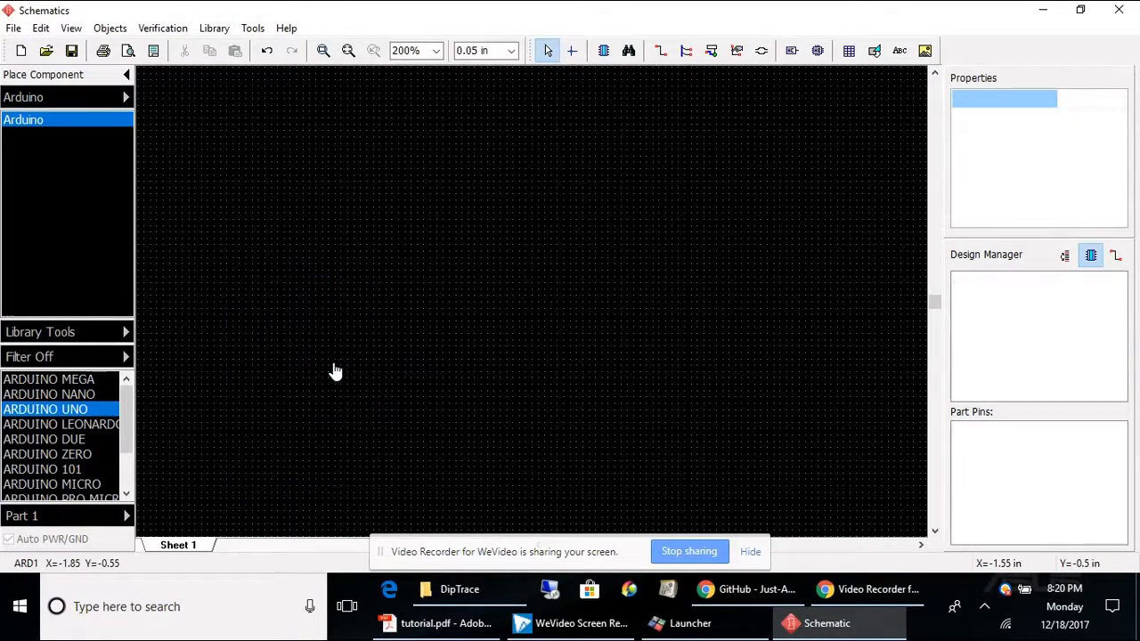
# Step: Copy the Discrete library from the Components group into the User Components group
pyautogui.click(125, 96)
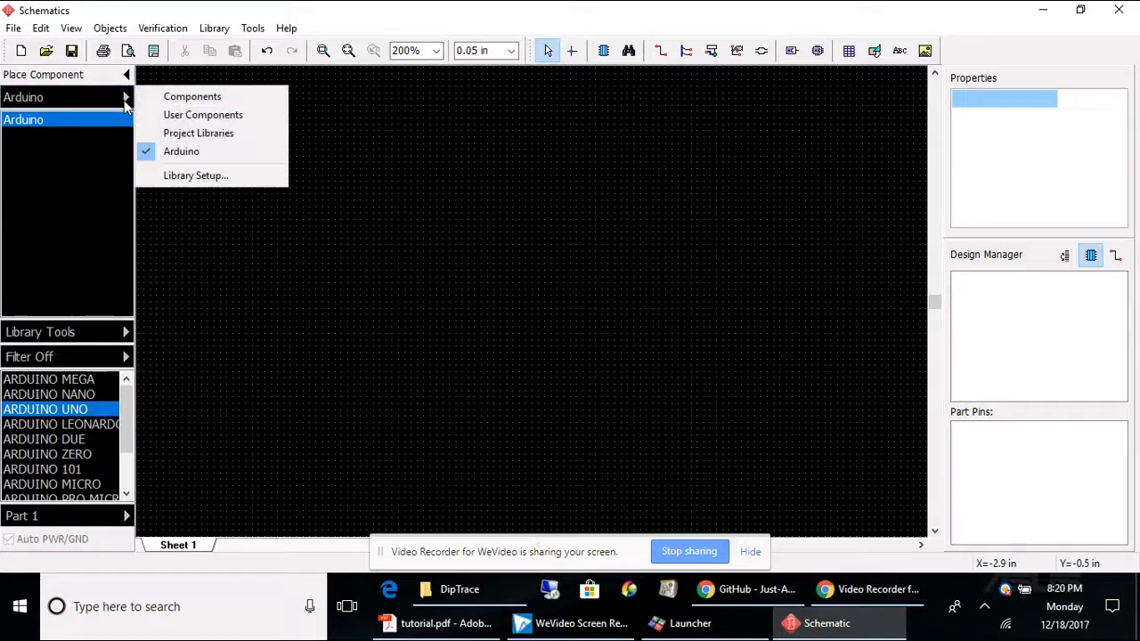
pyautogui.click(186, 117)
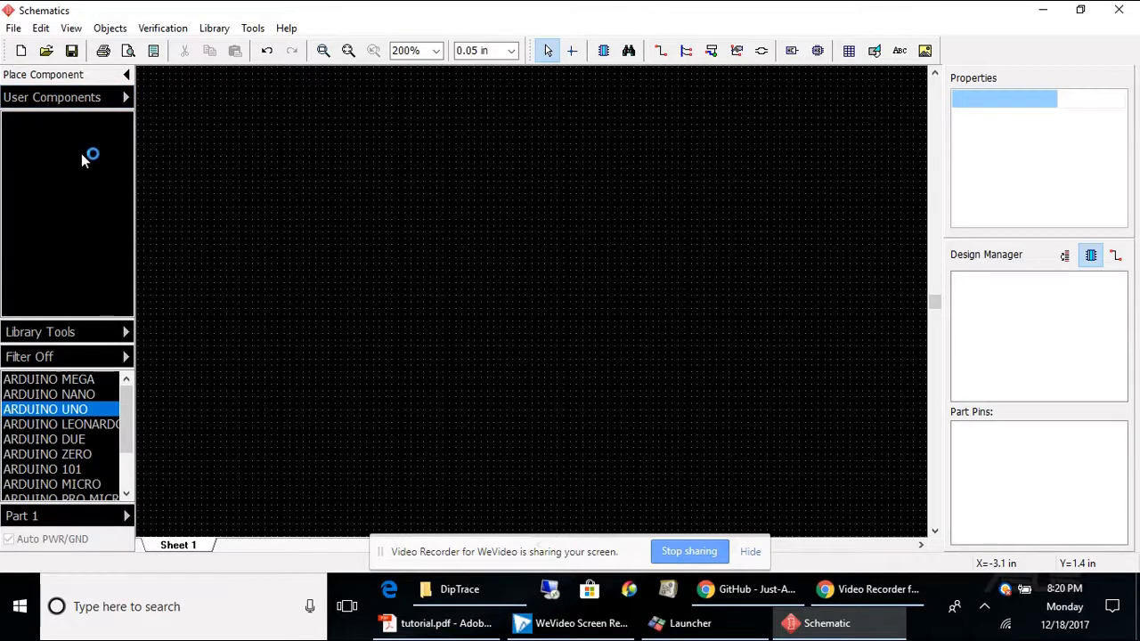
pyautogui.click(118, 101)
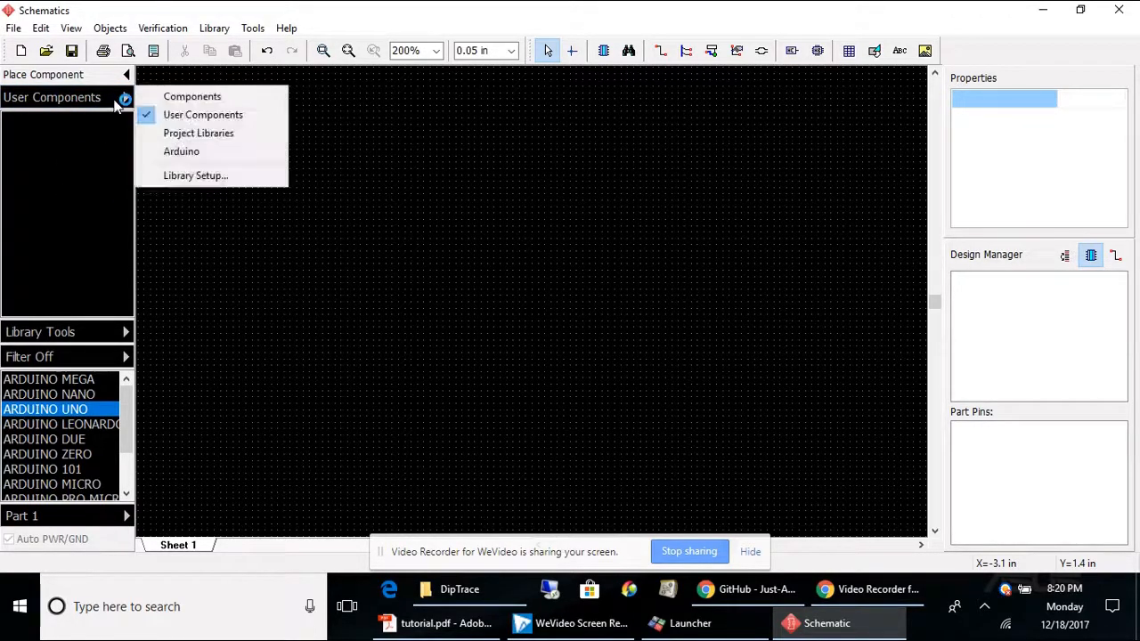
pyautogui.click(185, 98)
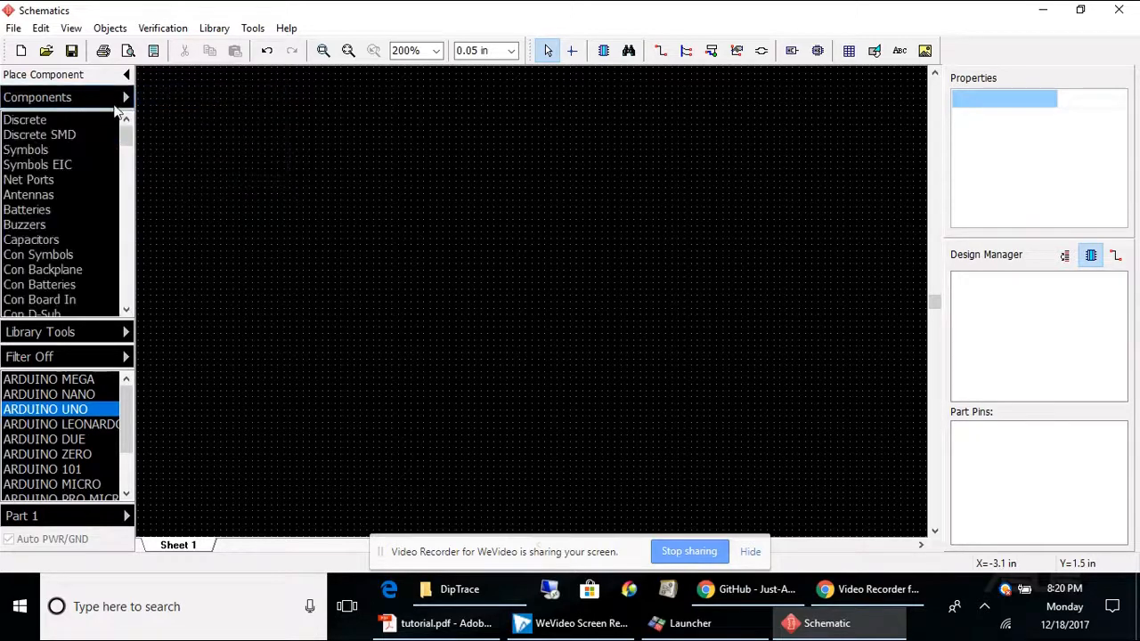
pyautogui.click(27, 121)
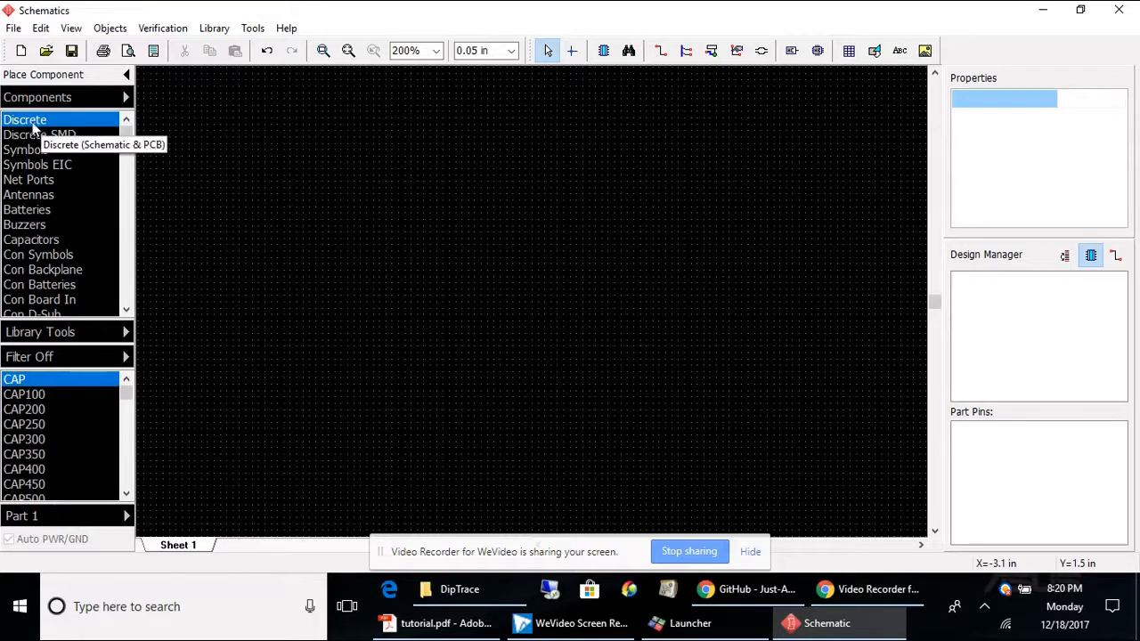
pyautogui.click(124, 335)
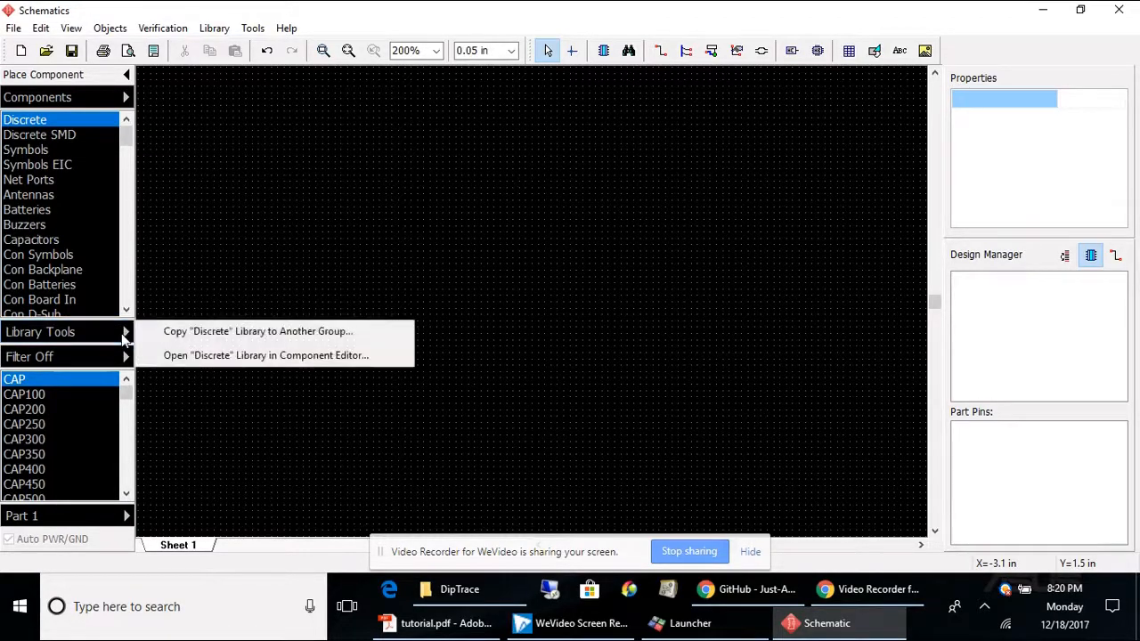
pyautogui.click(331, 332)
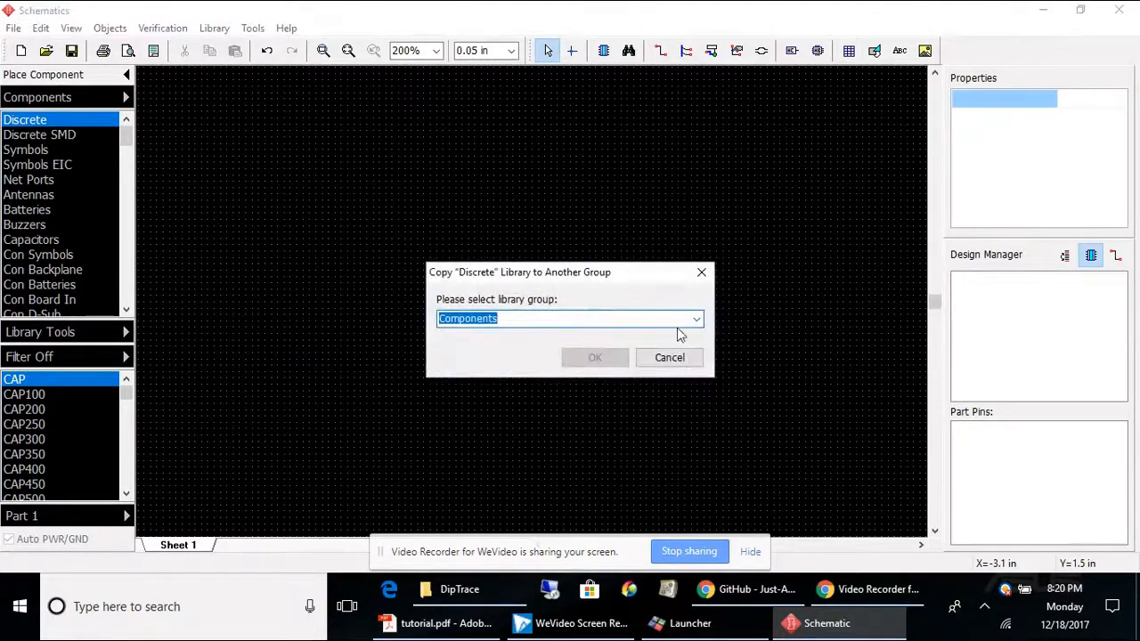
pyautogui.click(696, 319)
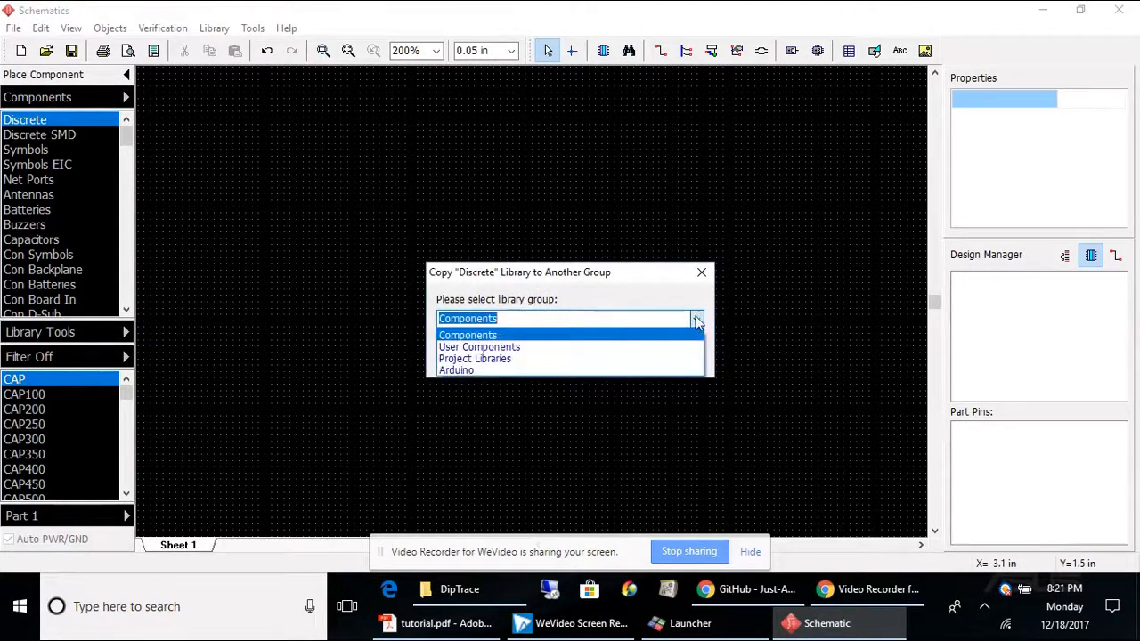
pyautogui.click(511, 348)
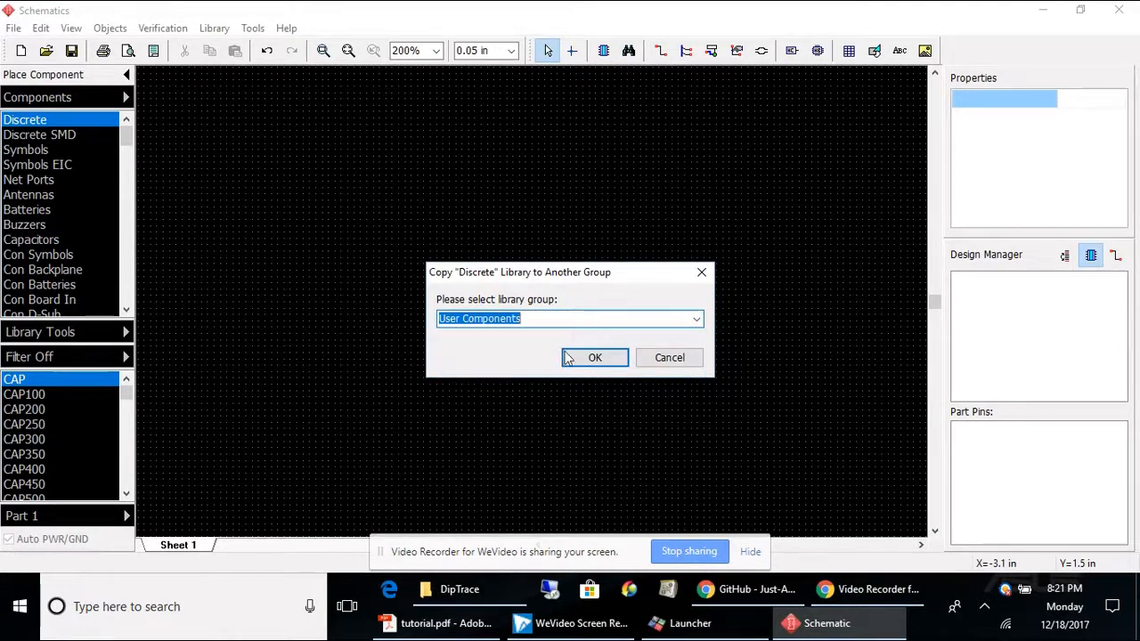
pyautogui.click(594, 357)
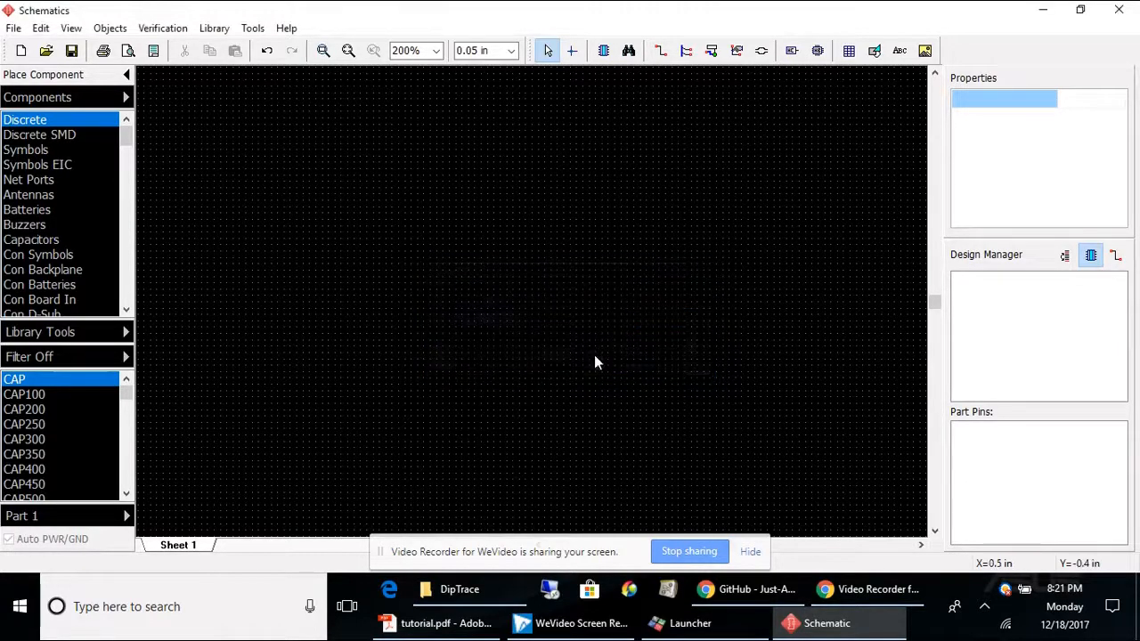
# Step: Copy the Symbols library from the Components group into the User Components group
pyautogui.click(35, 150)
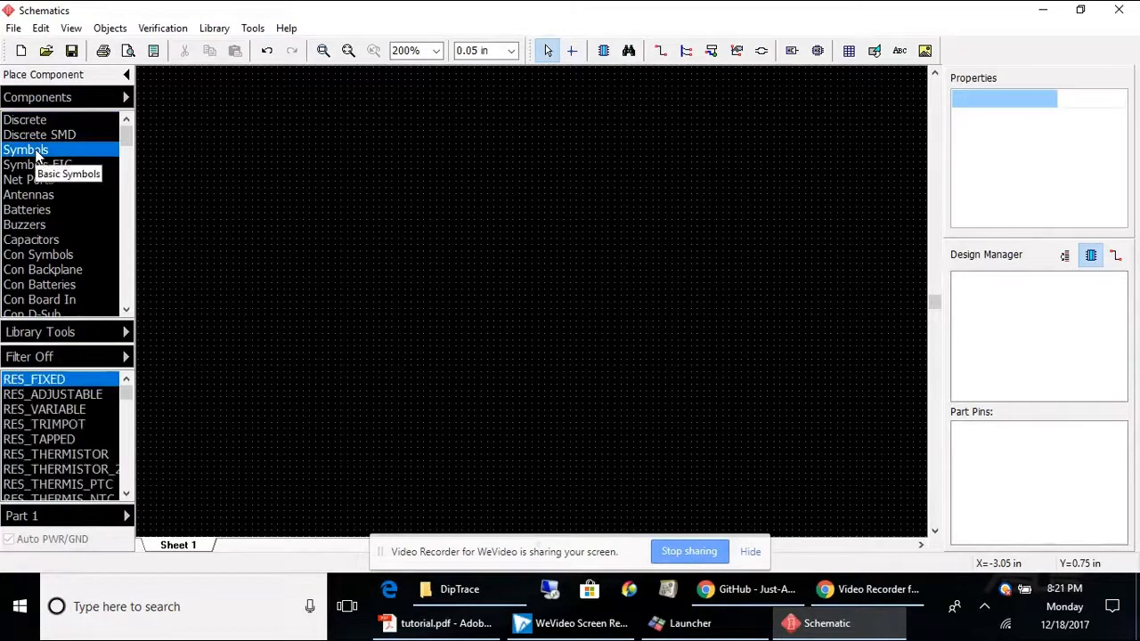
pyautogui.click(108, 334)
pyautogui.click(267, 334)
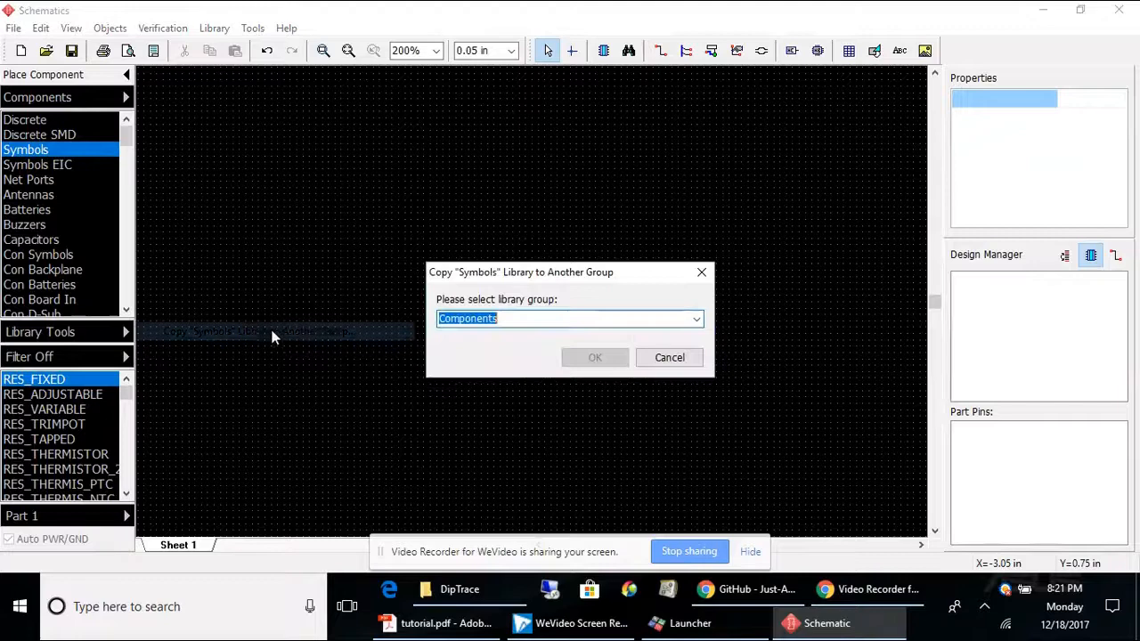
pyautogui.click(693, 321)
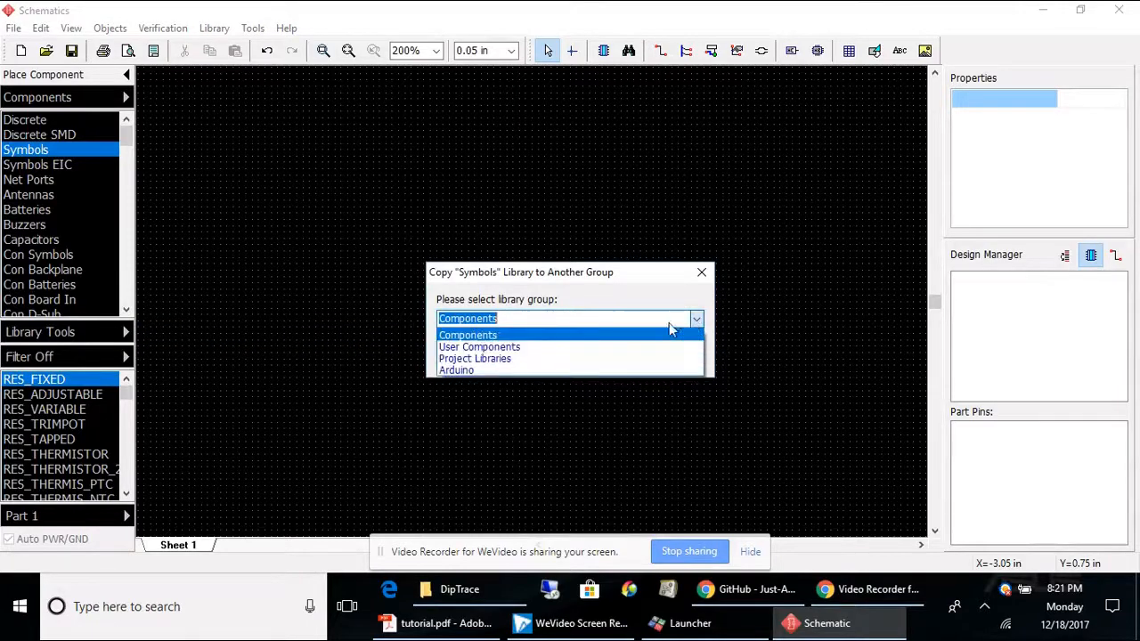
pyautogui.click(476, 348)
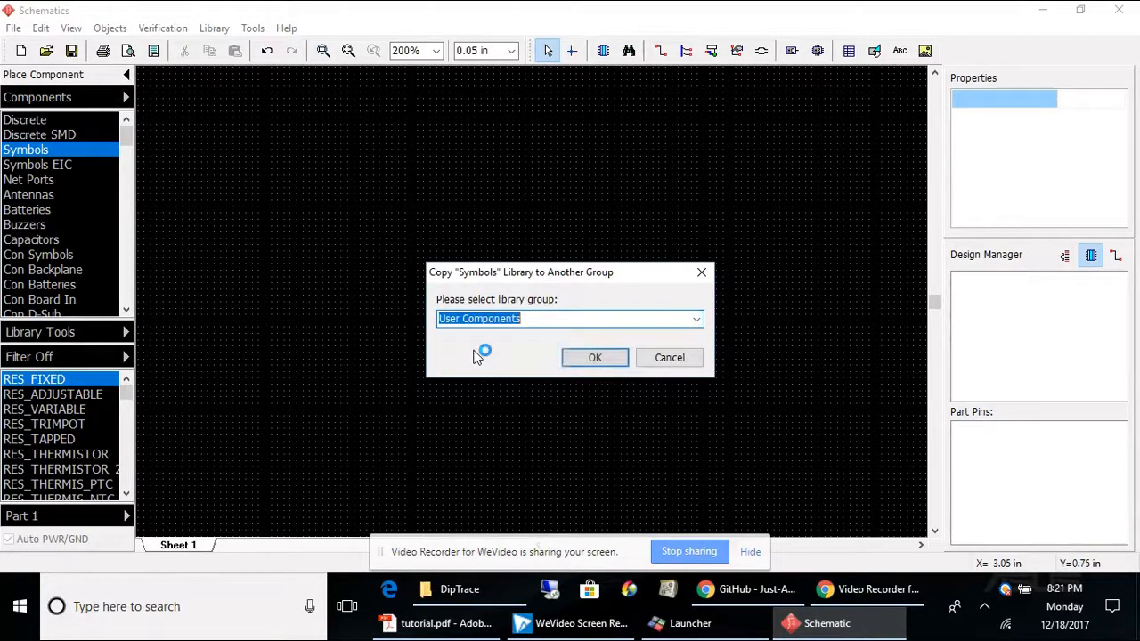
pyautogui.click(591, 358)
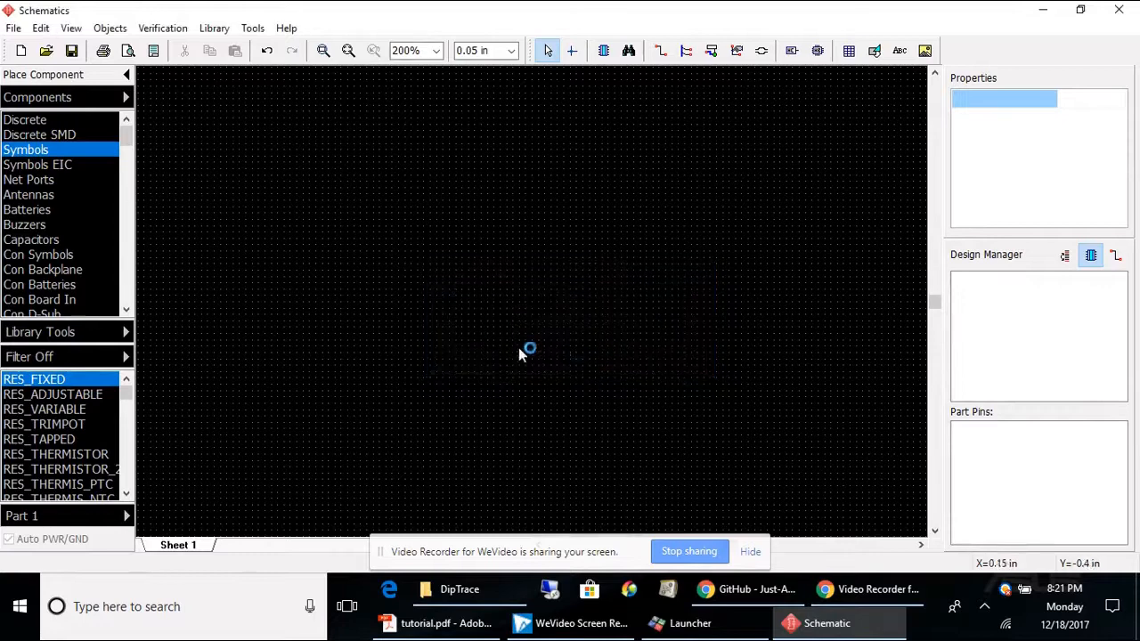
# Step: Copy the Fairchild library from the Components group into the User Components group
pyautogui.click(39, 208)
pyautogui.scroll(-9, 36, 210)
pyautogui.scroll(-7, 31, 211)
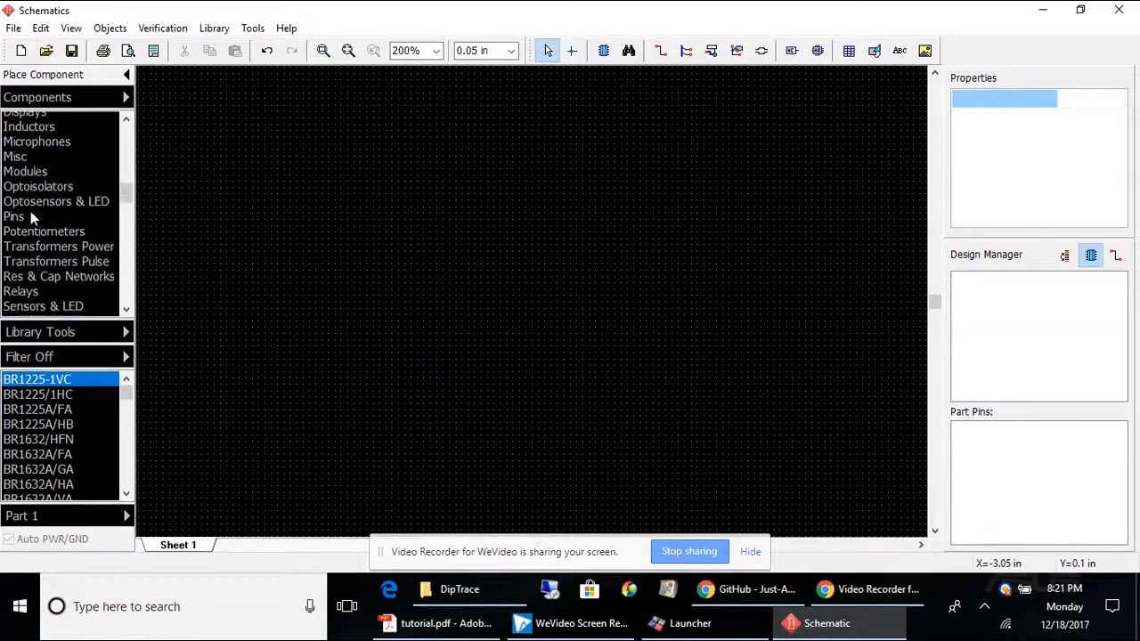
pyautogui.scroll(-3, 30, 212)
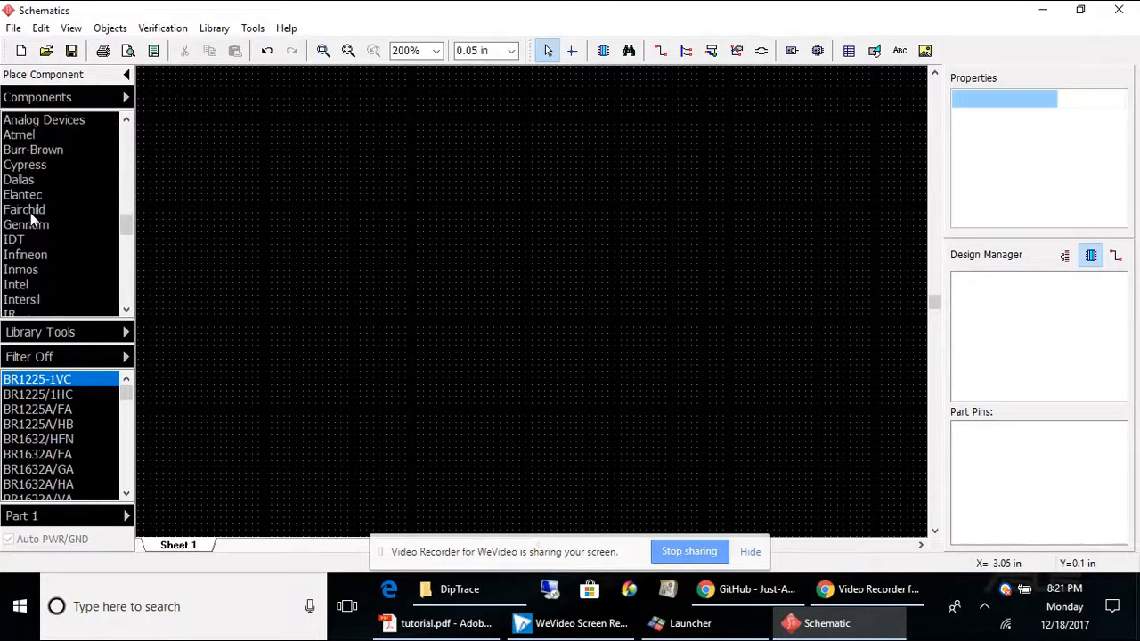
pyautogui.click(29, 212)
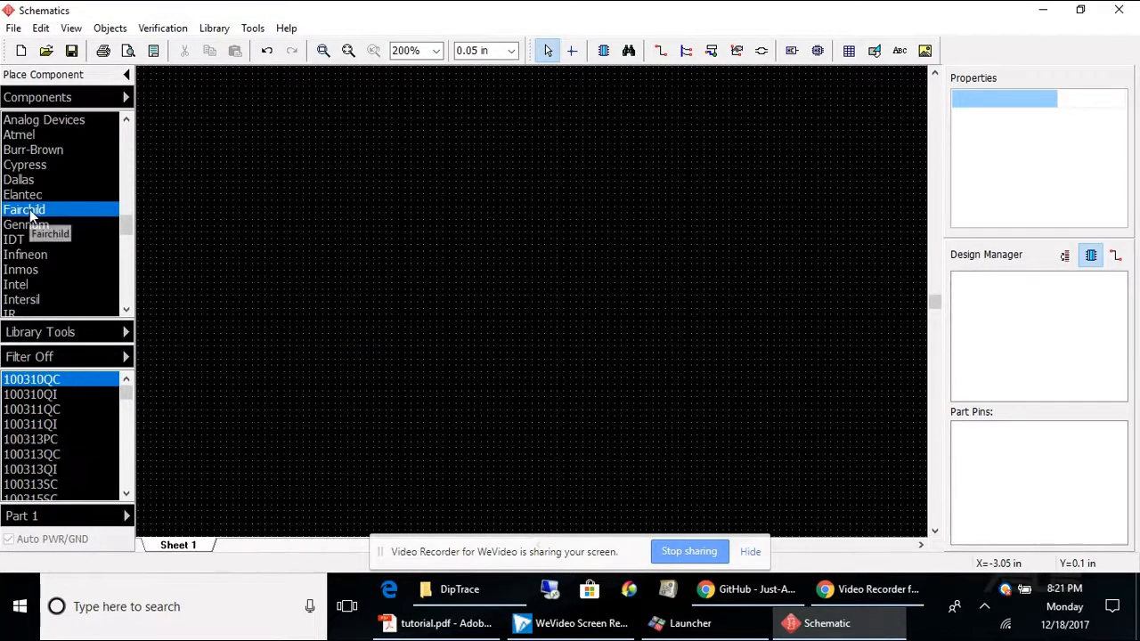
pyautogui.click(89, 331)
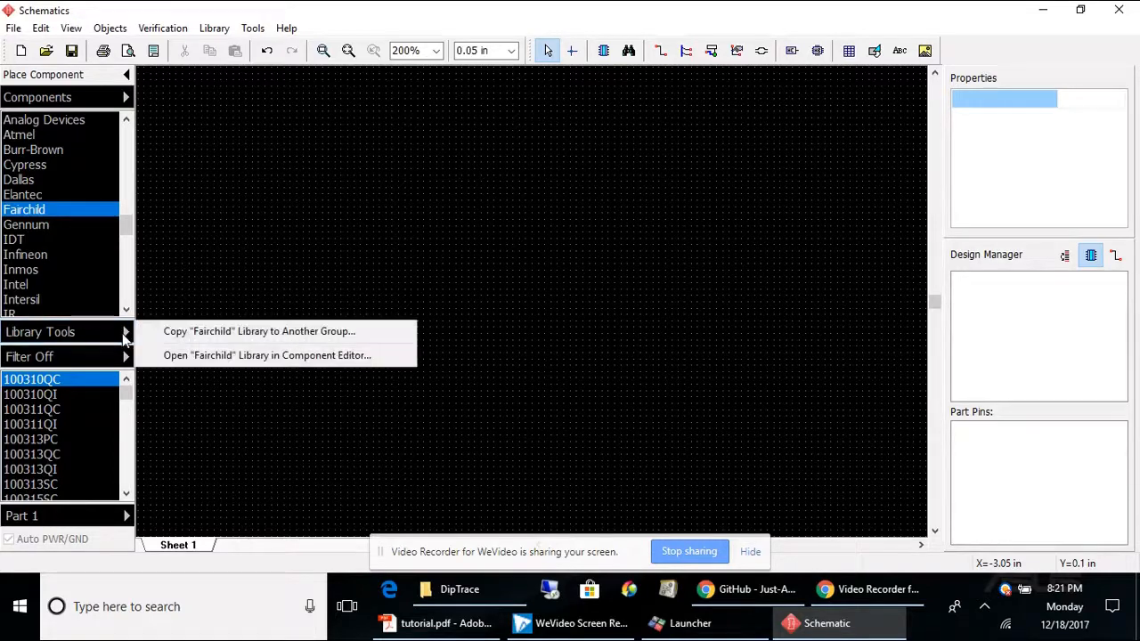
pyautogui.click(313, 331)
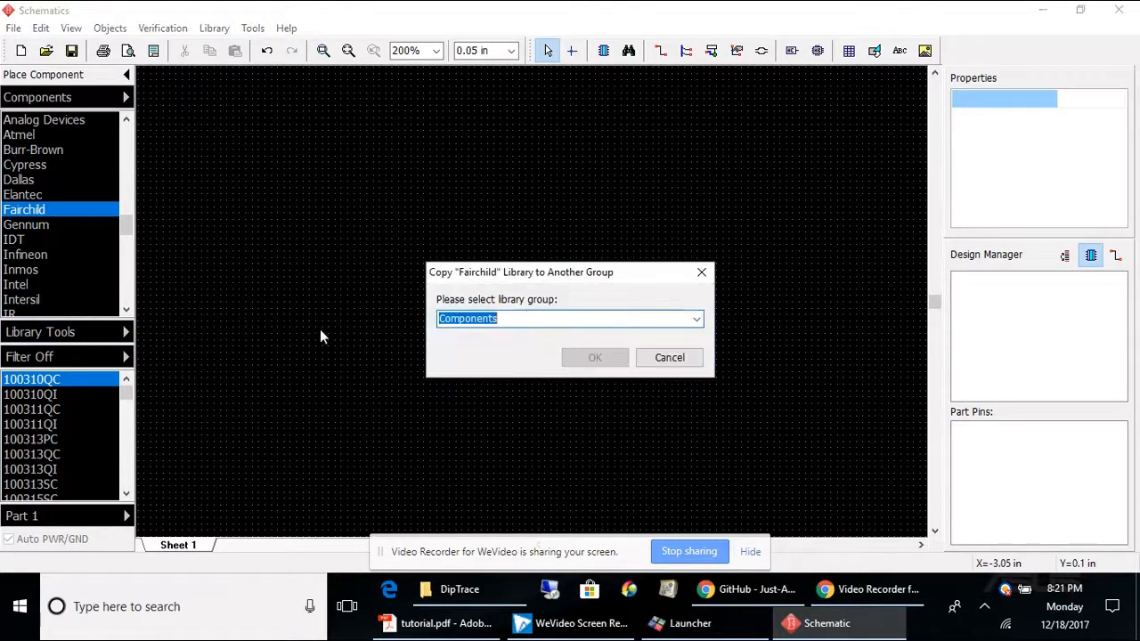
pyautogui.click(681, 320)
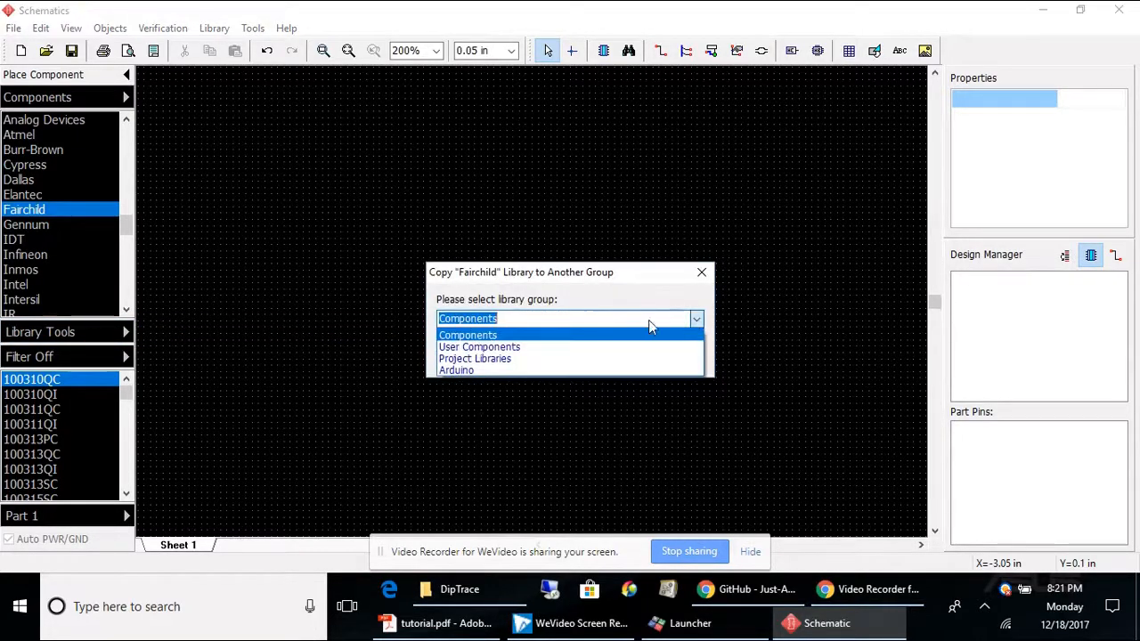
pyautogui.click(514, 351)
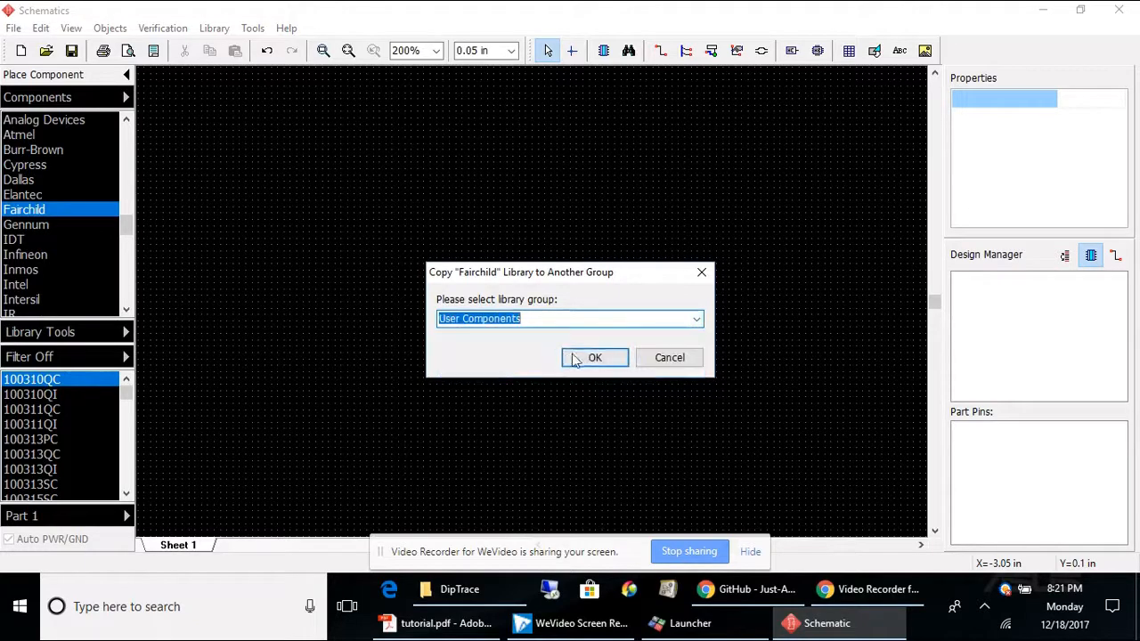
pyautogui.click(592, 360)
pyautogui.click(593, 361)
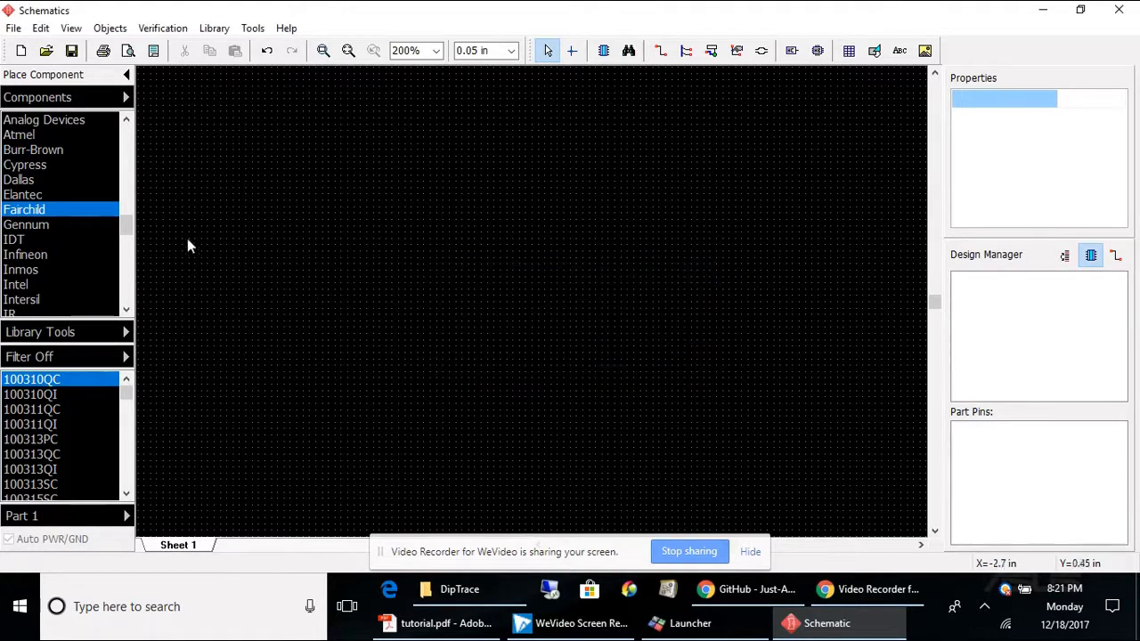
# Step: Review the libraries in the User Components group
pyautogui.click(126, 100)
pyautogui.click(197, 113)
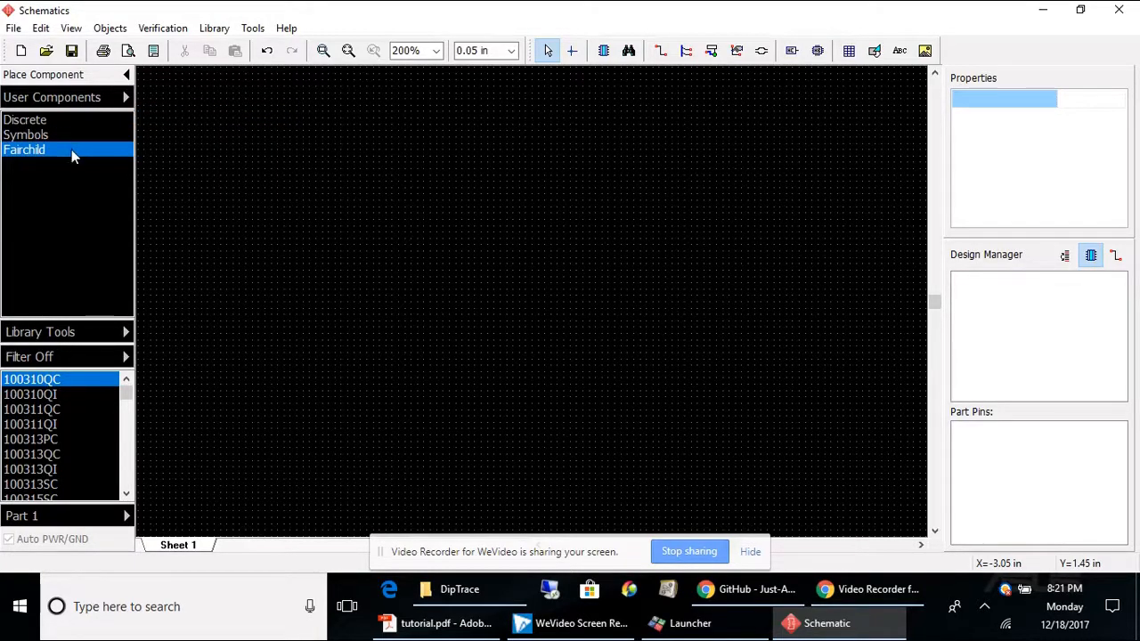
# Step: Copy the Arduino library from the Arduino group into the User Components group
pyautogui.click(125, 99)
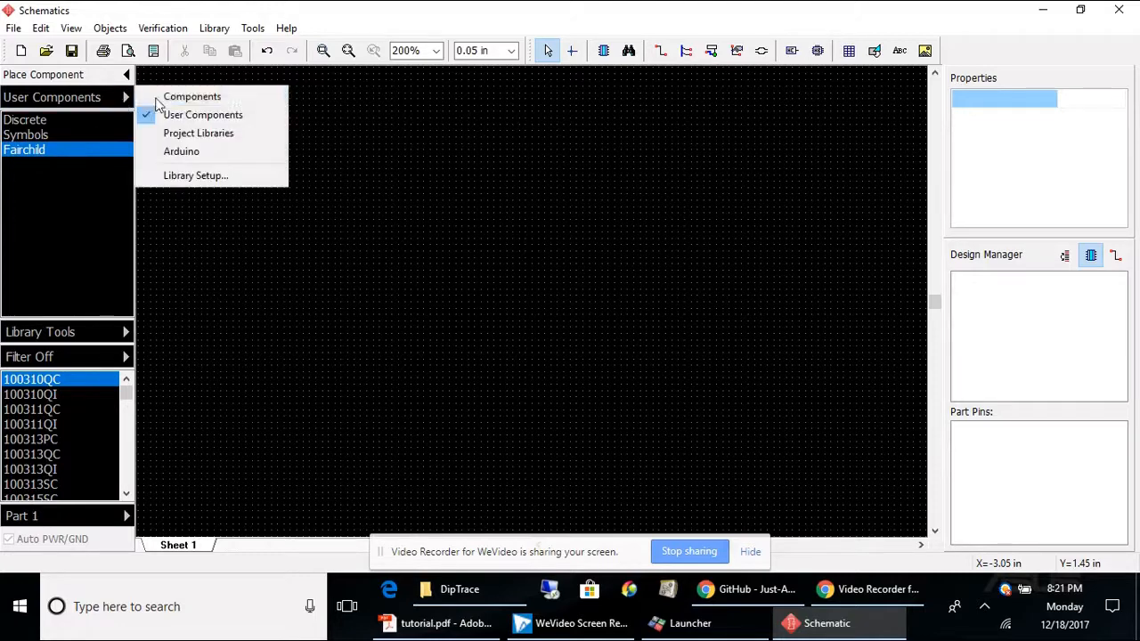
pyautogui.click(158, 153)
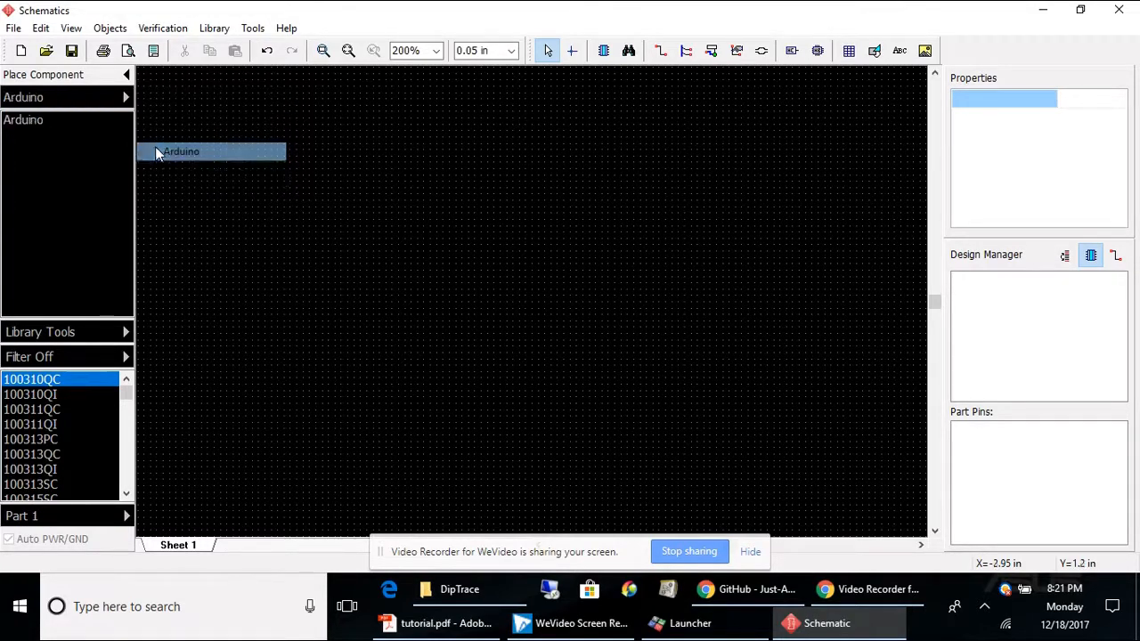
pyautogui.click(23, 123)
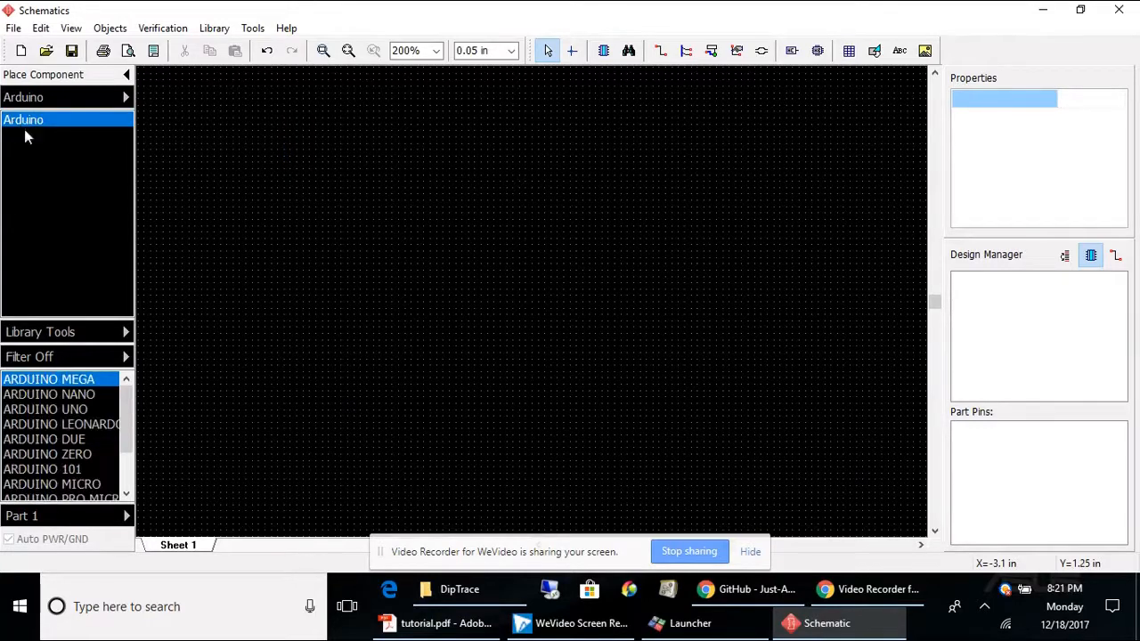
pyautogui.click(90, 338)
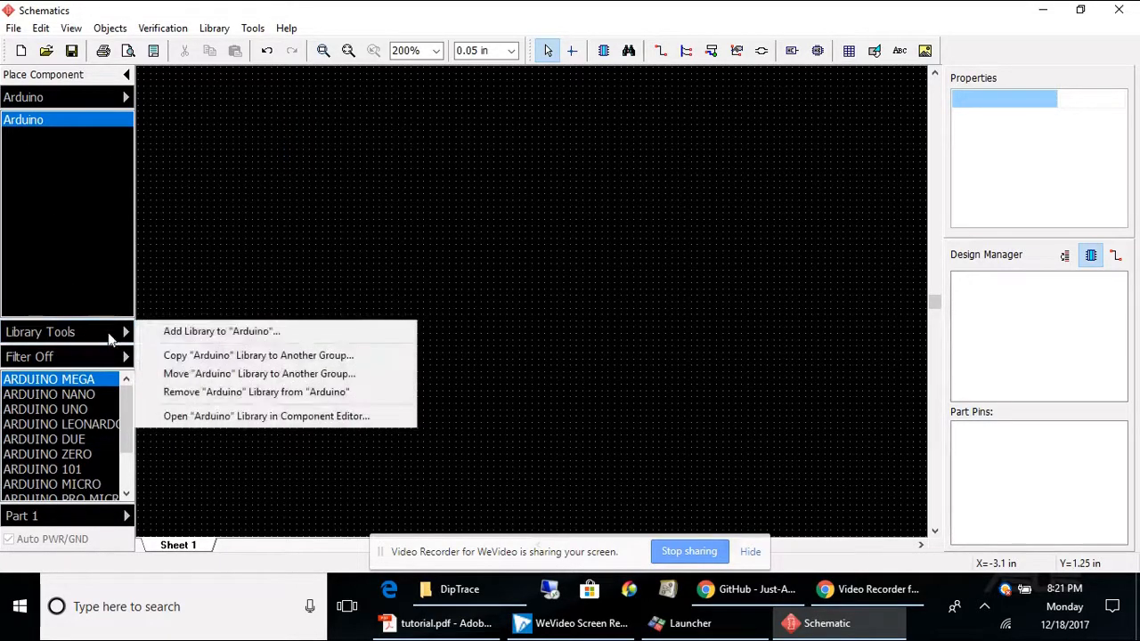
pyautogui.click(218, 356)
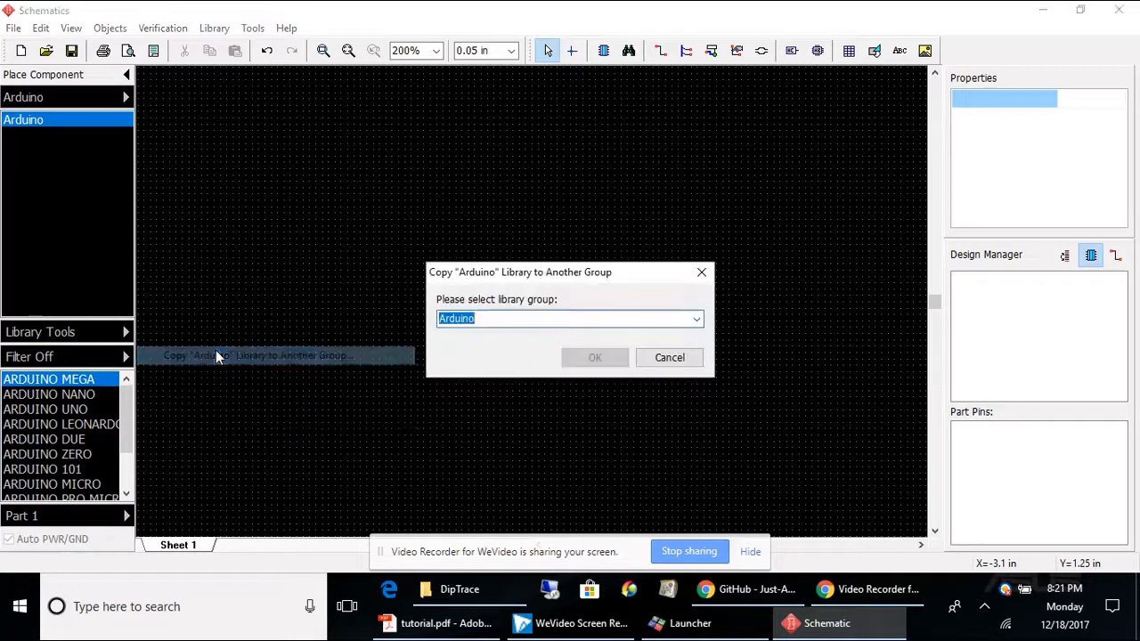
pyautogui.click(680, 320)
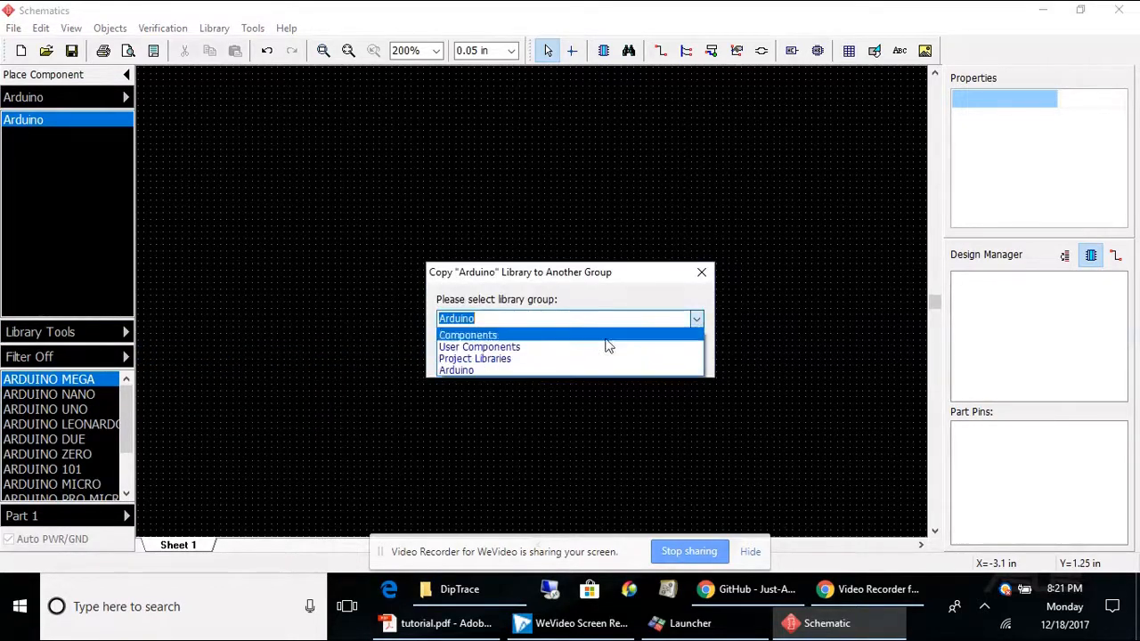
pyautogui.click(515, 347)
pyautogui.click(604, 359)
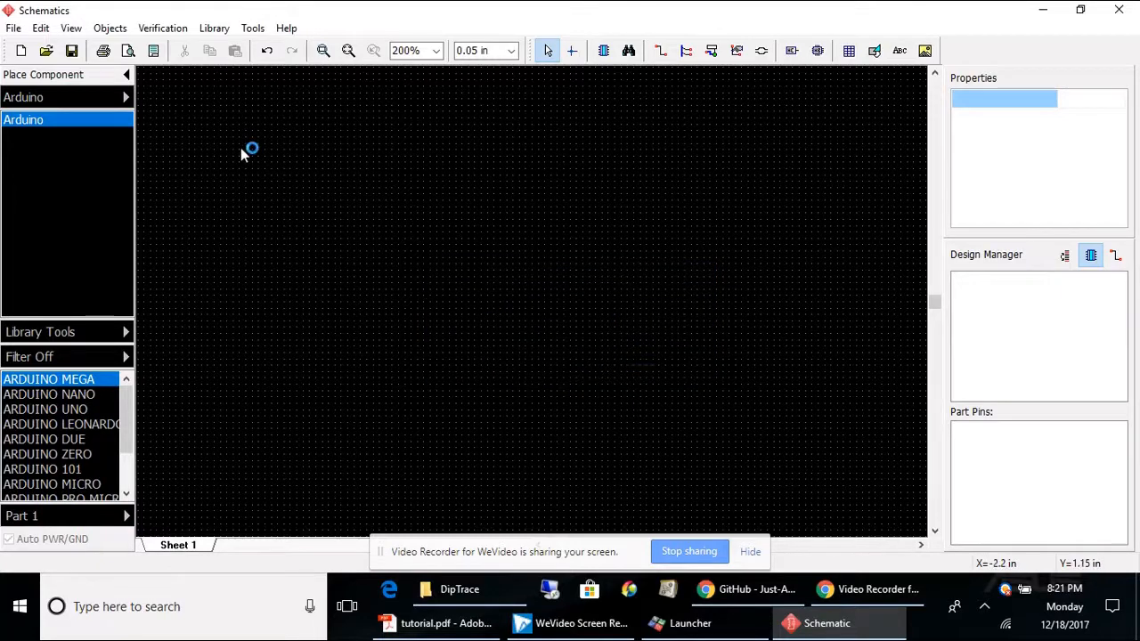
# Step: Switch to the User Components group and check each of its libraries, including Arduino
pyautogui.click(127, 97)
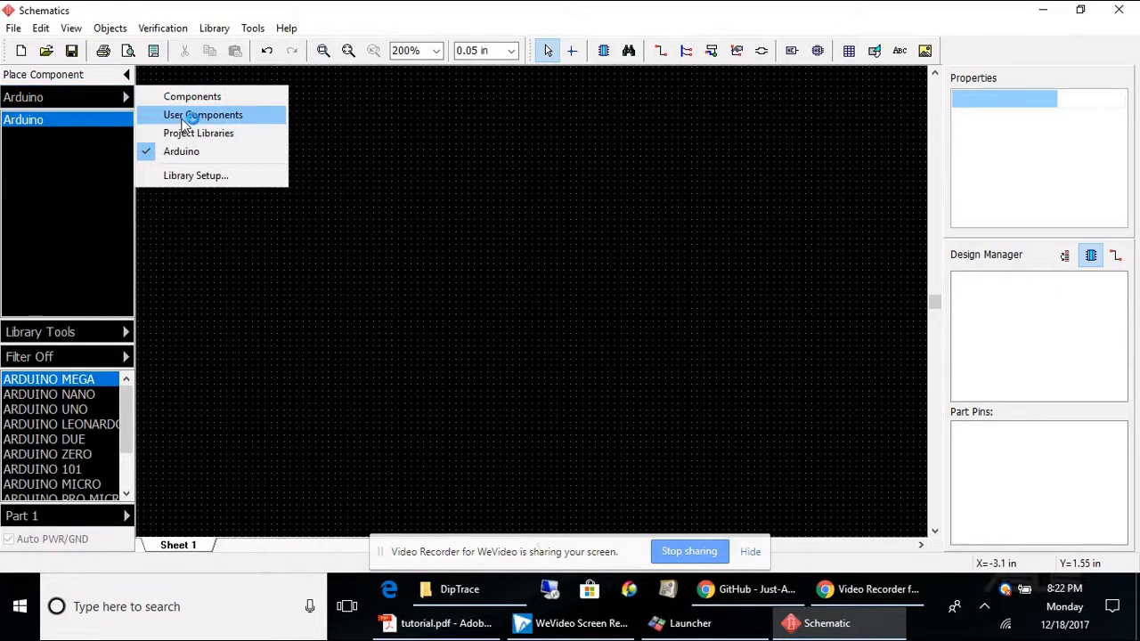
pyautogui.click(182, 118)
pyautogui.click(21, 124)
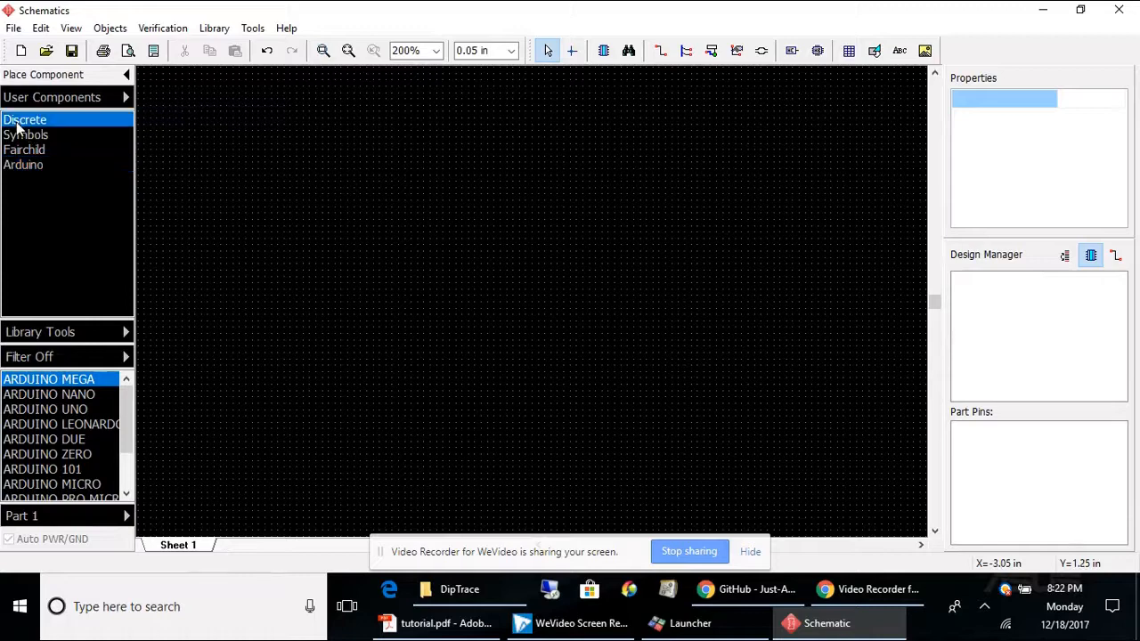
pyautogui.click(24, 137)
pyautogui.click(24, 150)
pyautogui.click(27, 166)
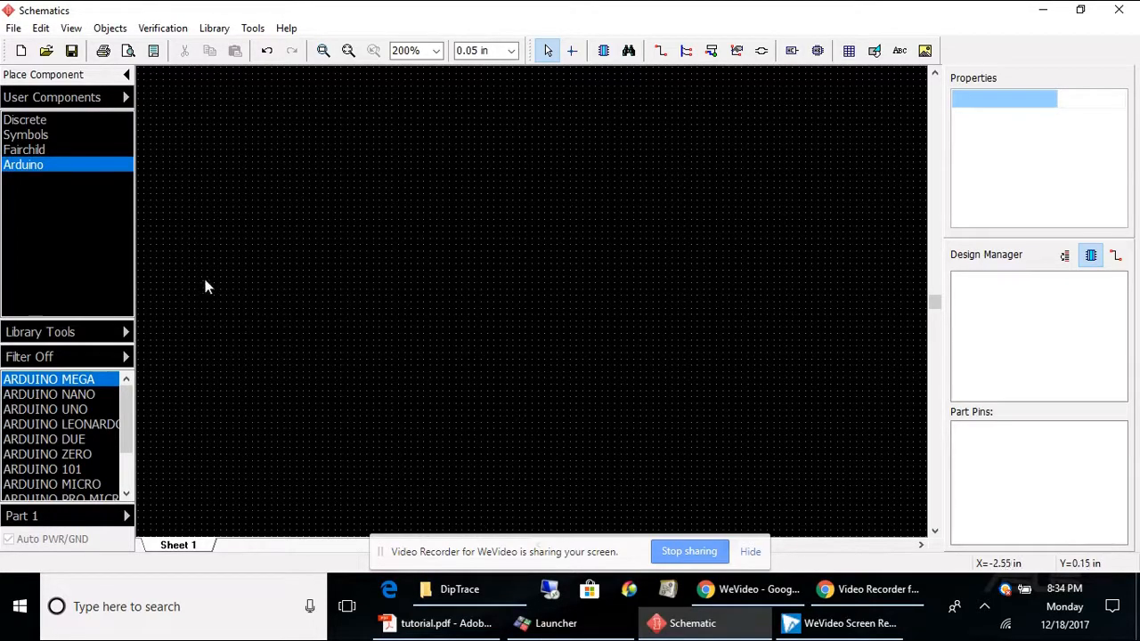
# Step: Open the Title Block Editor from the titles and sheet setup and create a title block 2 in wide, 0.75 in high, 1 column, 3 rows
pyautogui.click(15, 29)
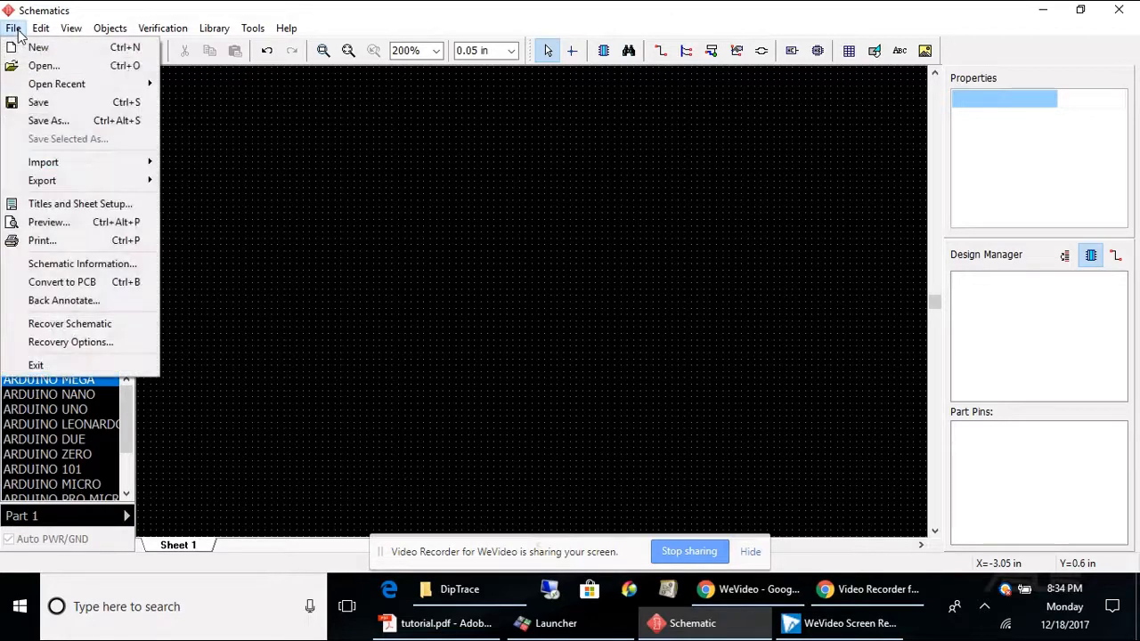
pyautogui.click(55, 210)
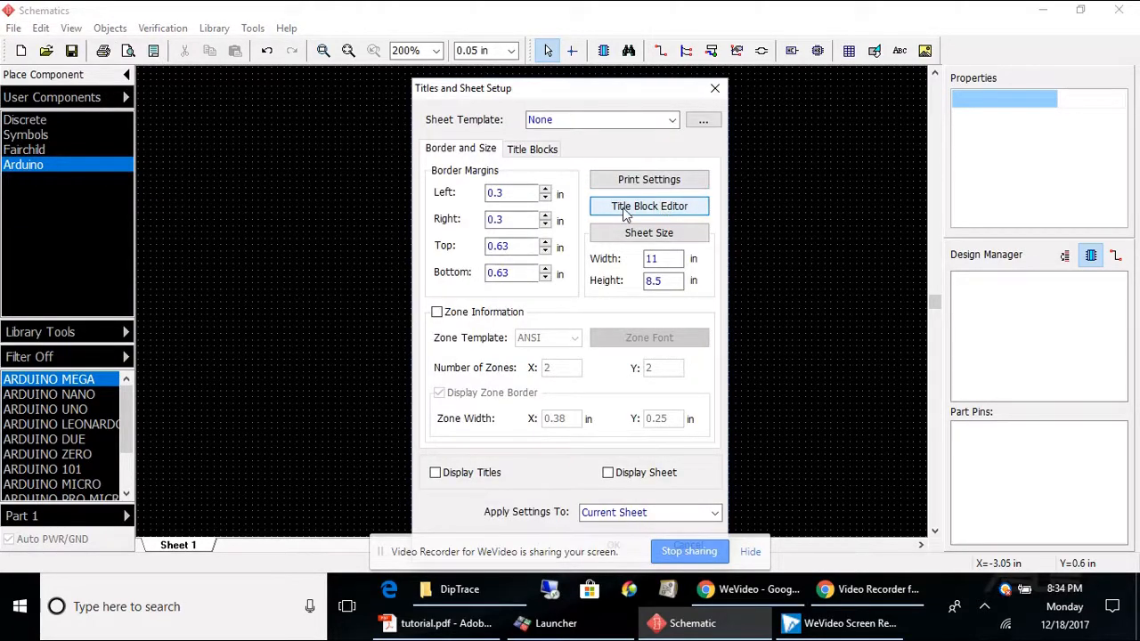
pyautogui.click(626, 210)
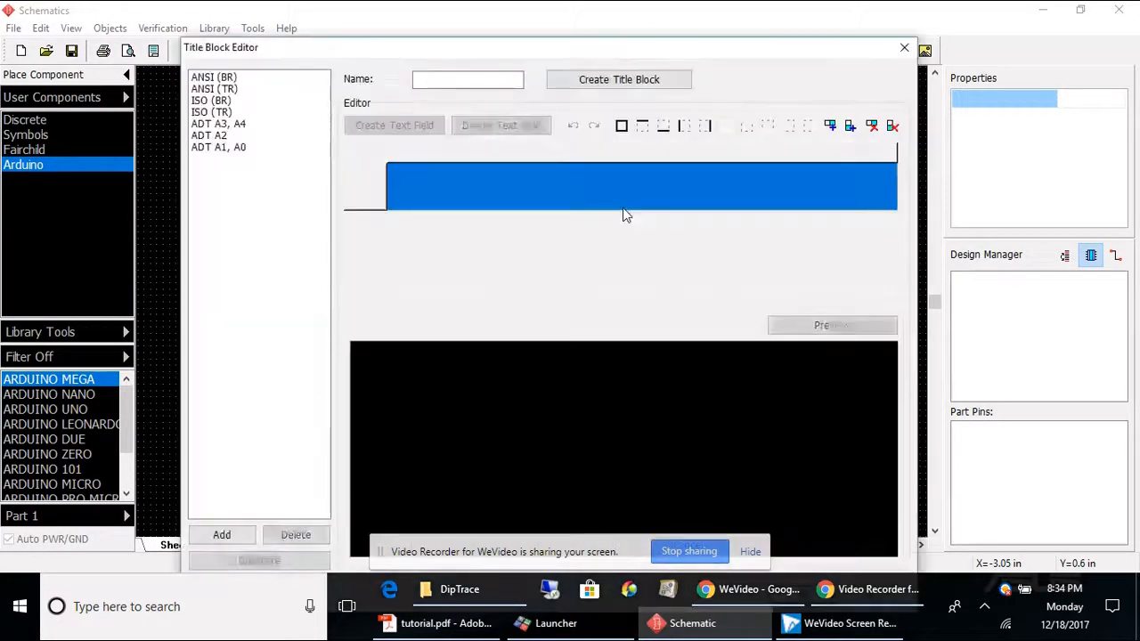
pyautogui.click(634, 82)
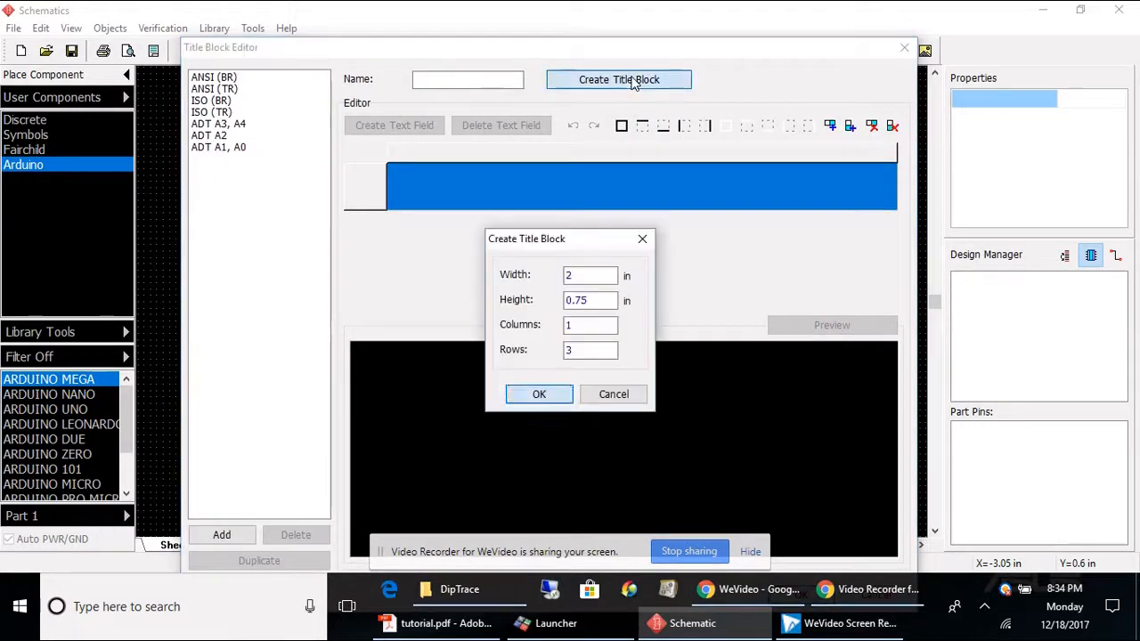
pyautogui.moveTo(579, 276); pyautogui.dragTo(421, 264)
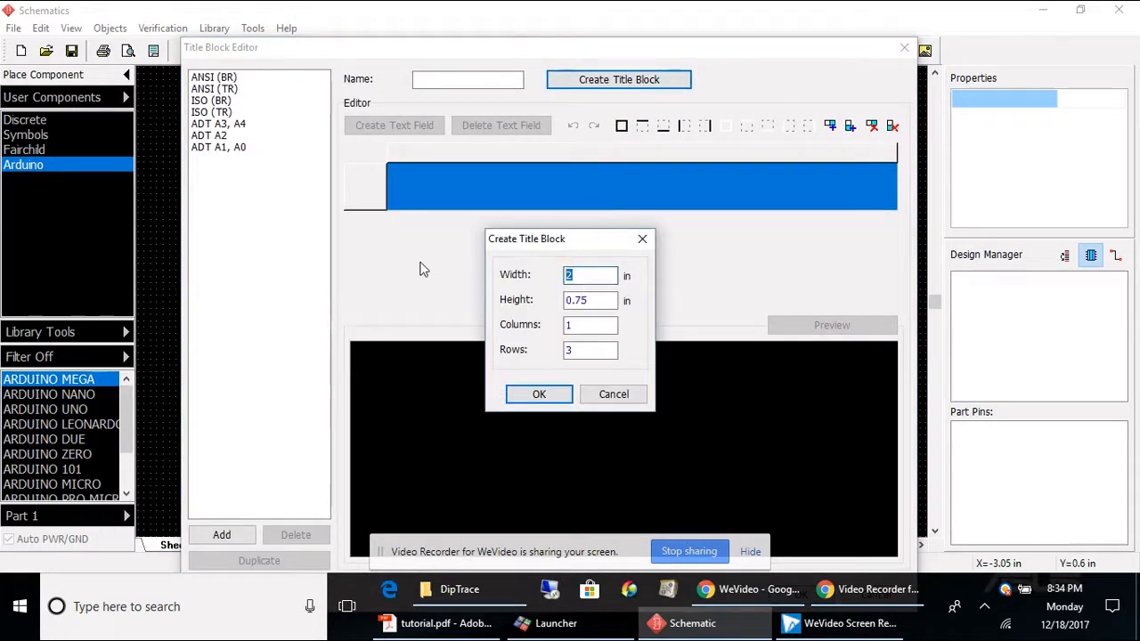
pyautogui.moveTo(598, 302); pyautogui.dragTo(505, 307)
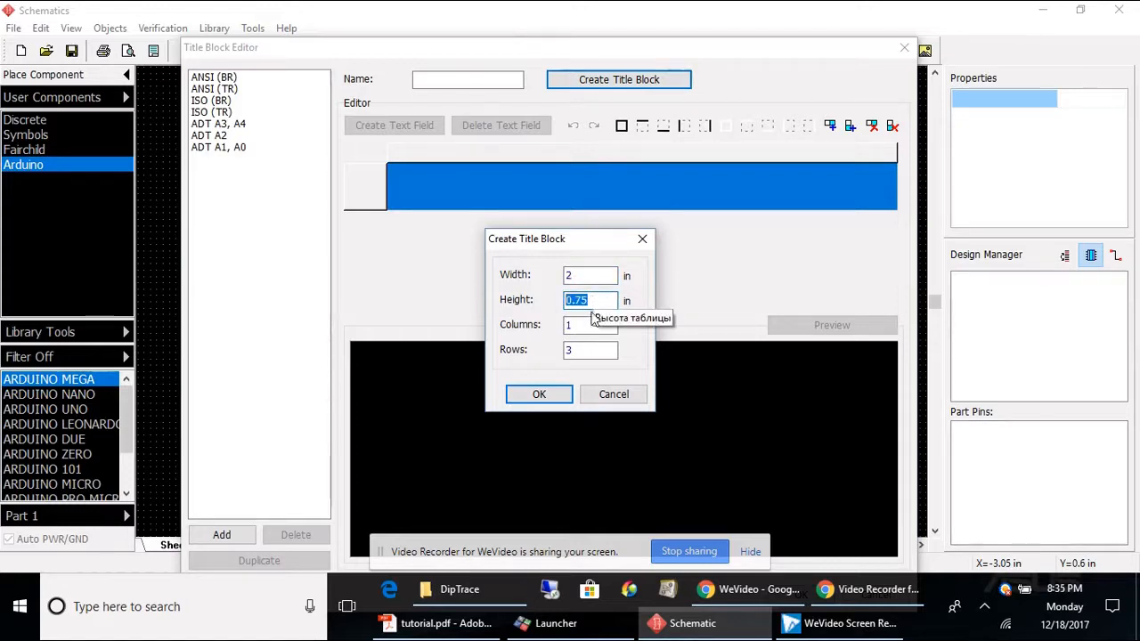
pyautogui.moveTo(590, 329); pyautogui.dragTo(504, 335)
pyautogui.moveTo(595, 350); pyautogui.dragTo(542, 349)
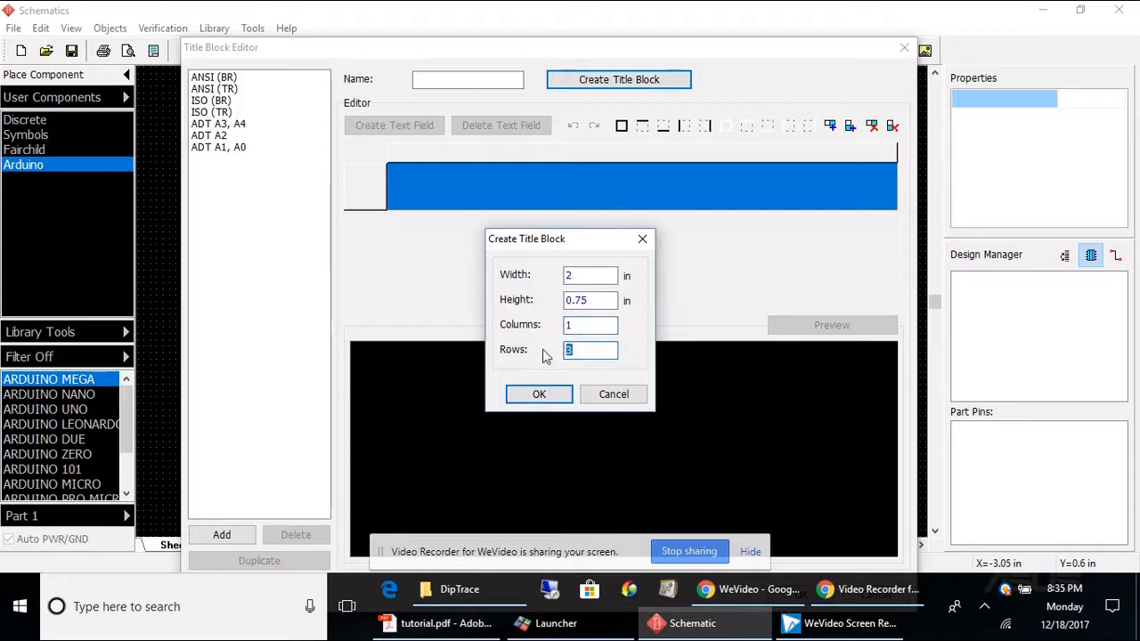
pyautogui.click(539, 396)
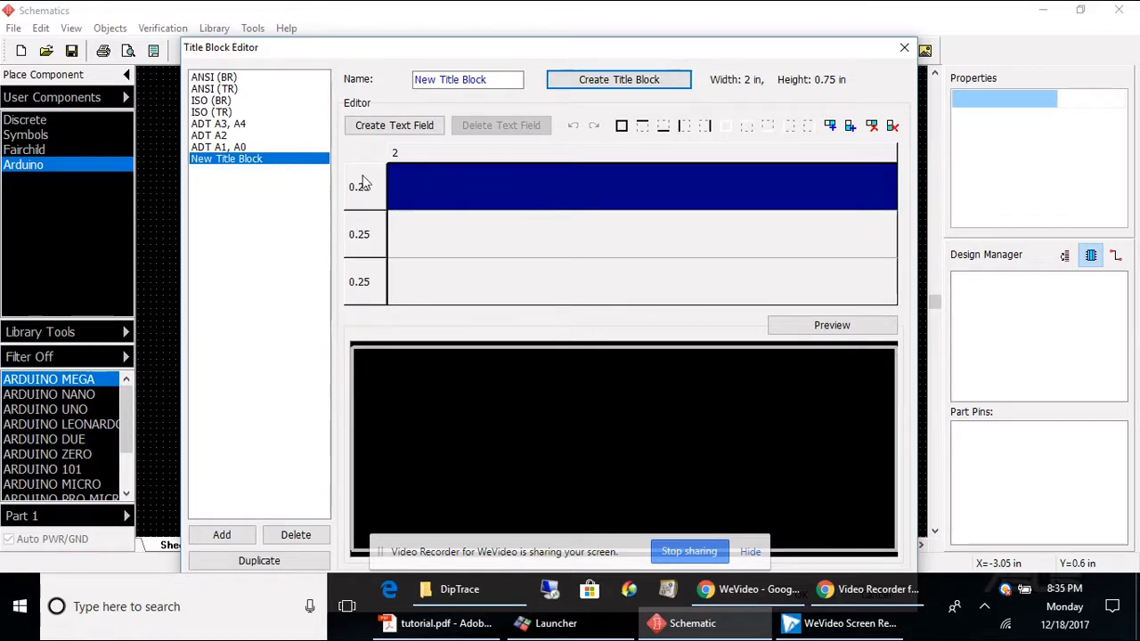
# Step: Select each row of the new title block in turn
pyautogui.click(532, 193)
pyautogui.click(524, 235)
pyautogui.click(523, 283)
pyautogui.click(520, 237)
pyautogui.click(517, 196)
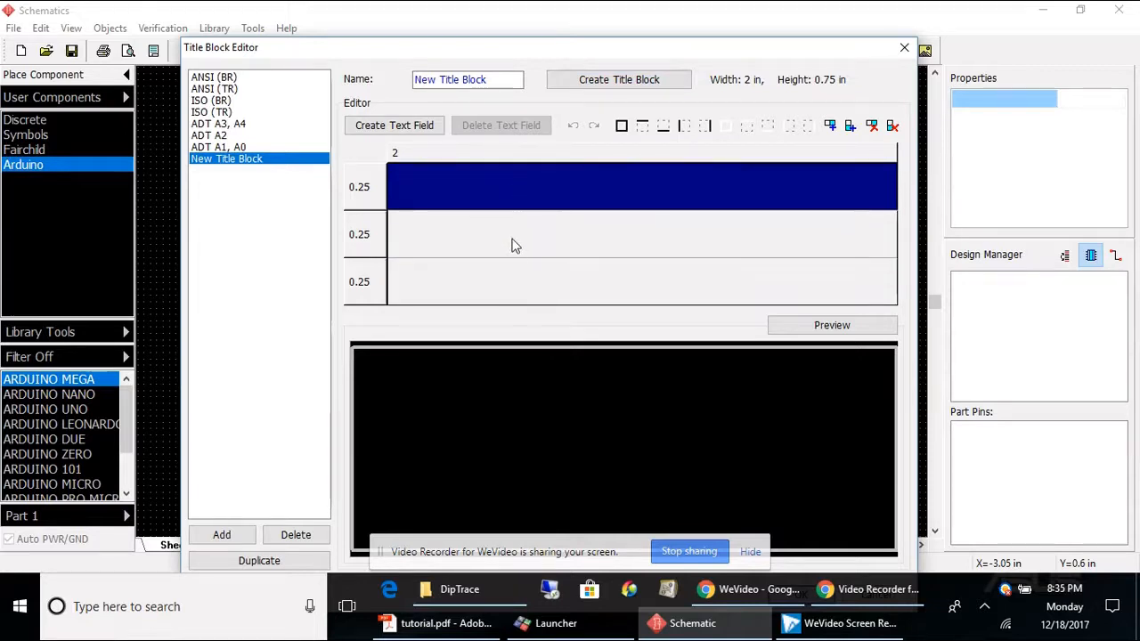
pyautogui.click(514, 245)
pyautogui.click(516, 271)
# Step: Add a text field to the first row reading 'Name:' followed by the author's name, with font size 12
pyautogui.click(503, 196)
pyautogui.click(394, 125)
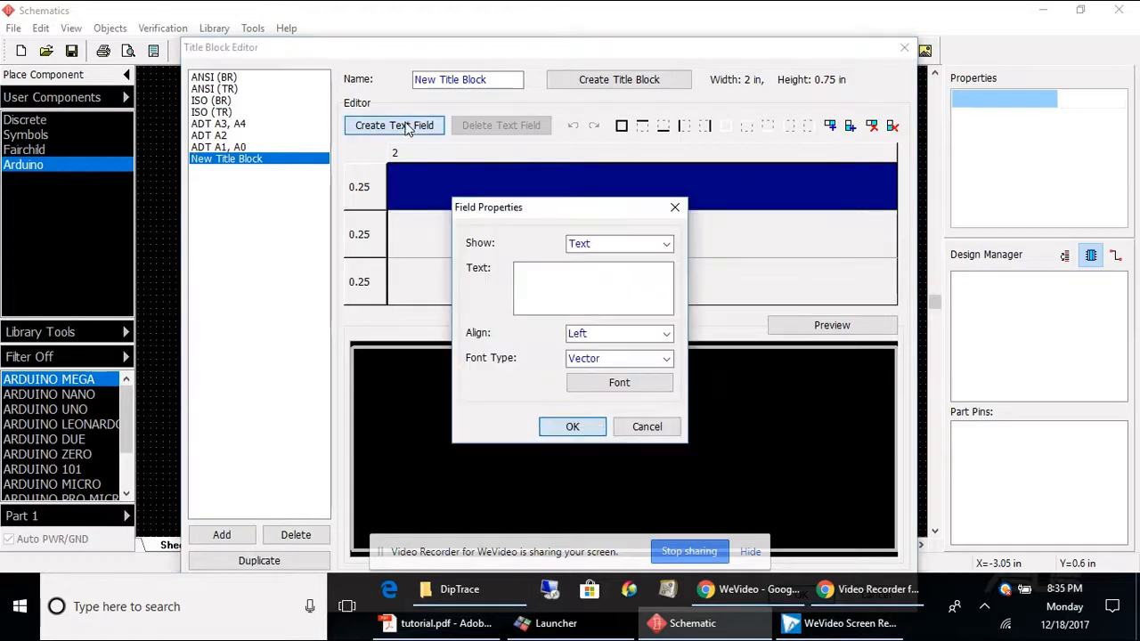
pyautogui.click(540, 271)
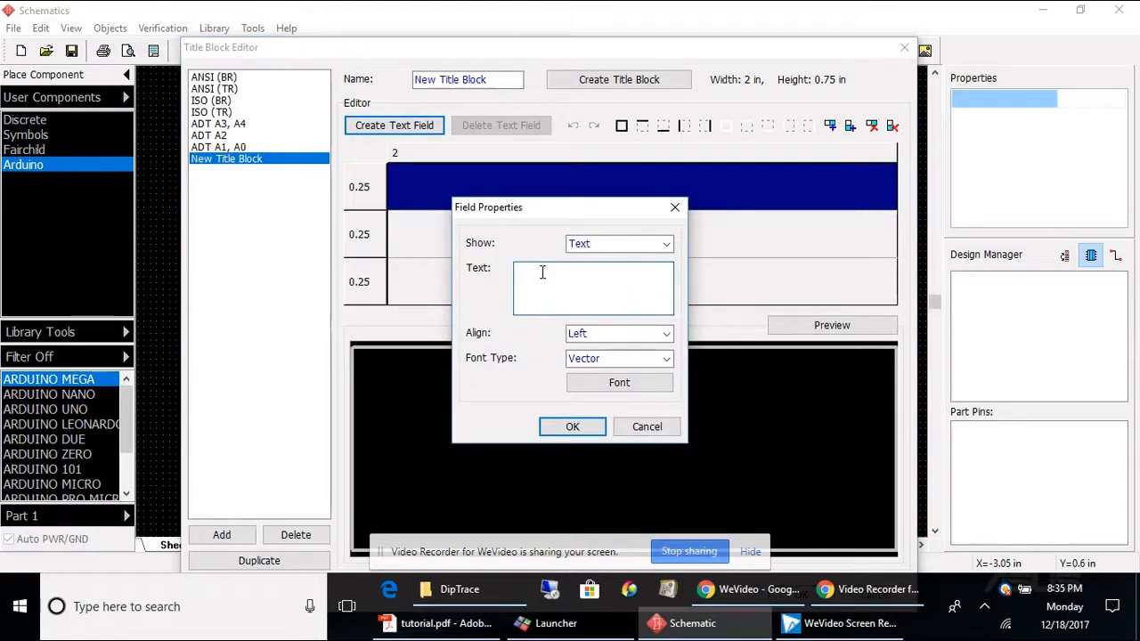
pyautogui.write('Name: Mr. Otto')
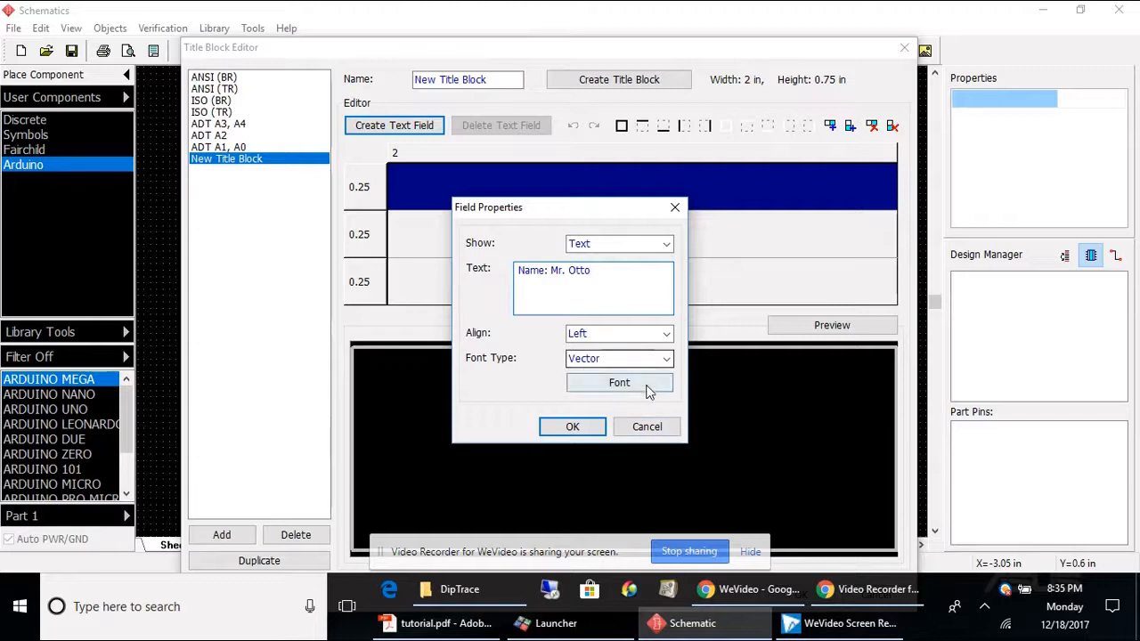
pyautogui.click(649, 384)
pyautogui.click(637, 237)
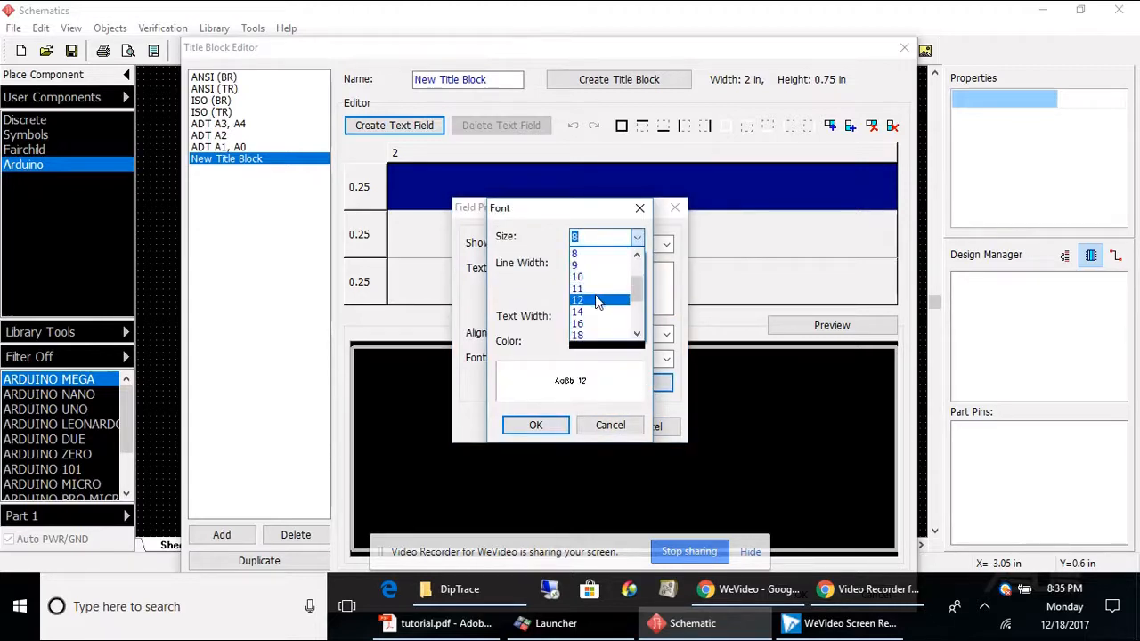
pyautogui.click(599, 303)
pyautogui.click(559, 424)
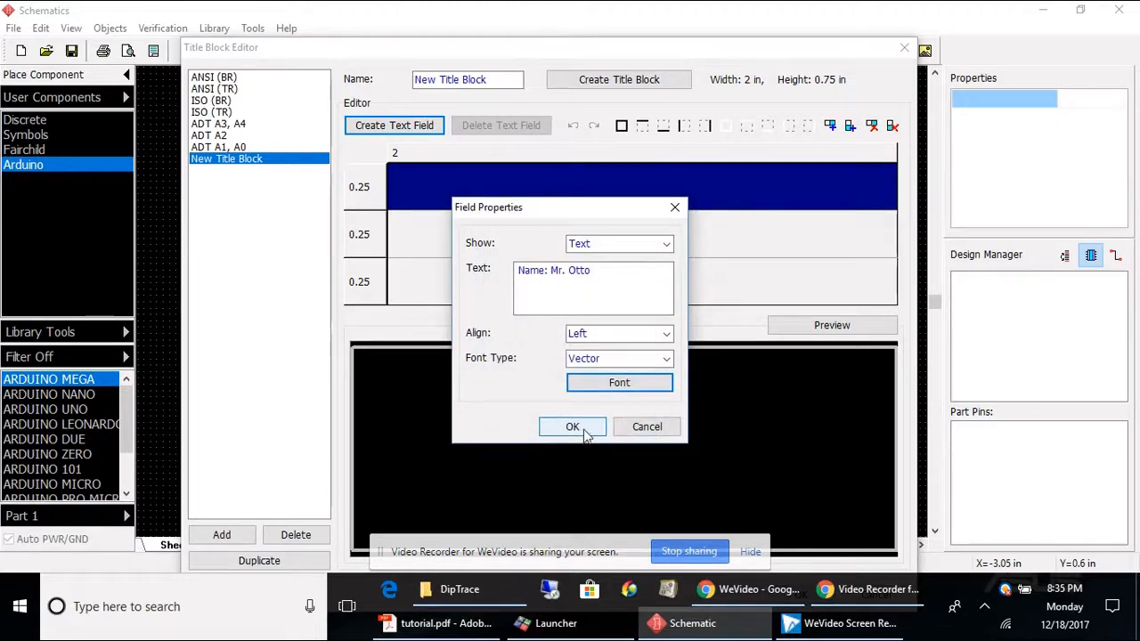
pyautogui.click(572, 428)
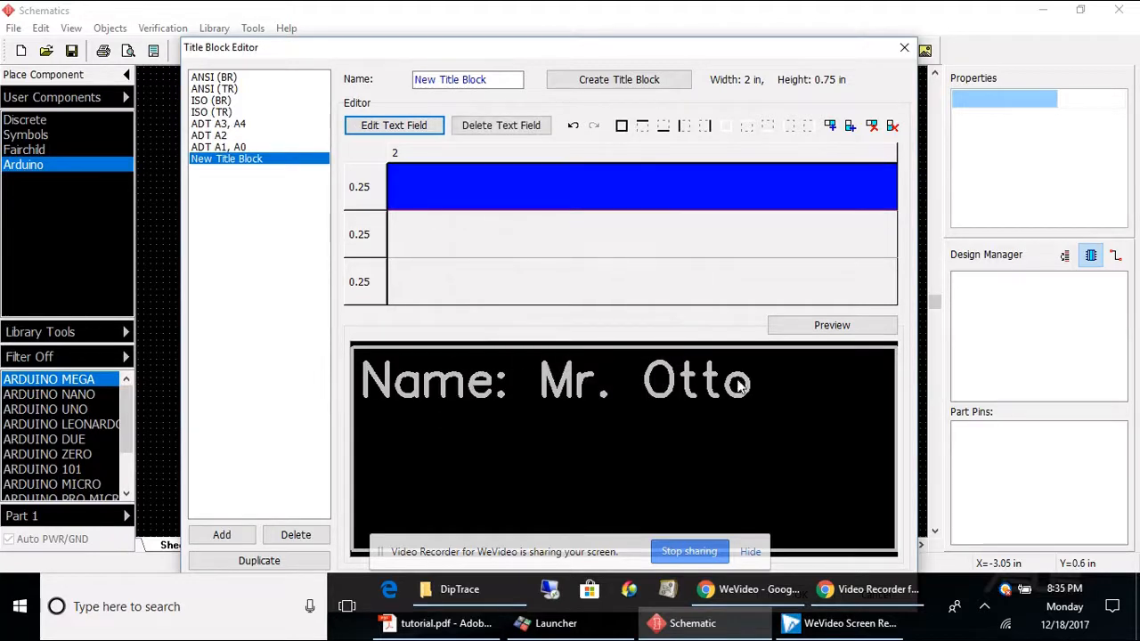
# Step: Preview the title block and apply a cell border to its first row
pyautogui.click(789, 330)
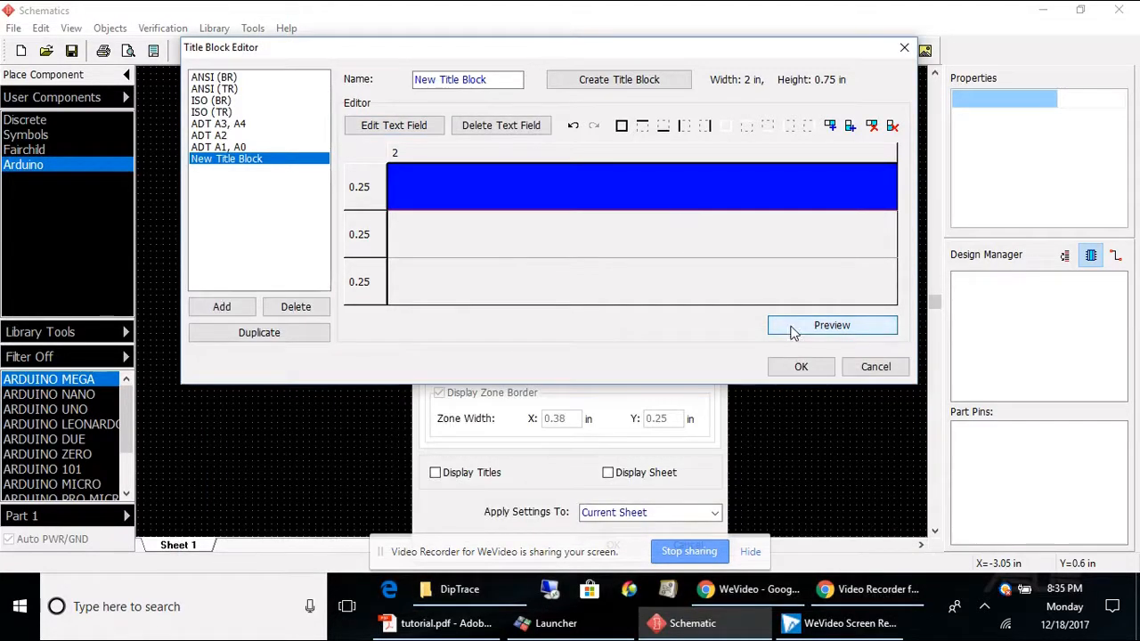
pyautogui.click(797, 327)
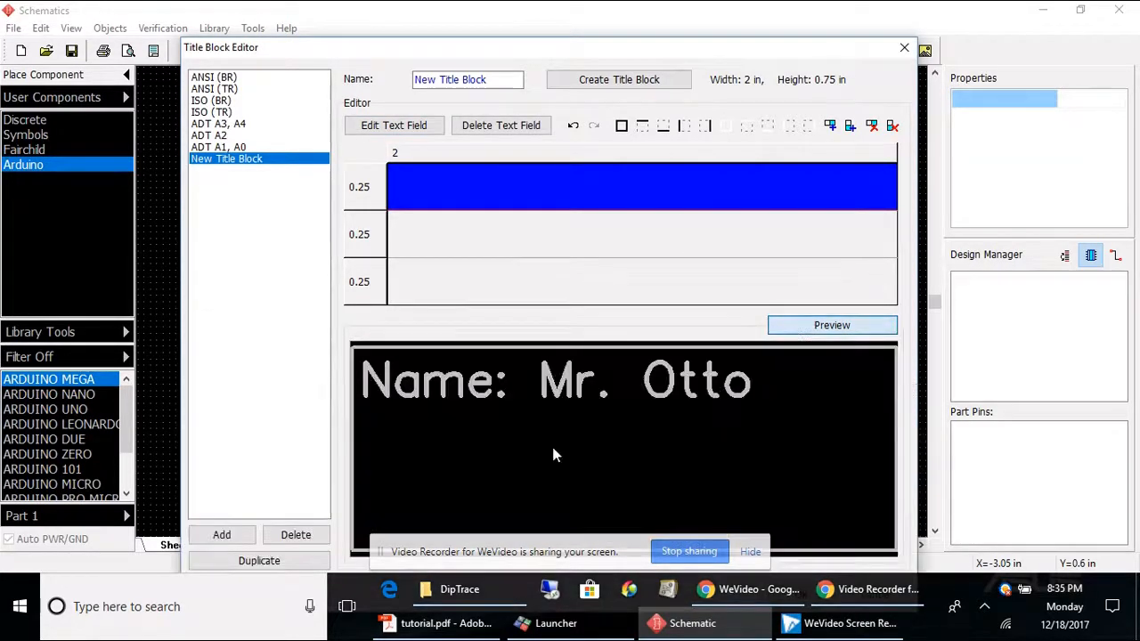
pyautogui.click(833, 327)
pyautogui.click(833, 326)
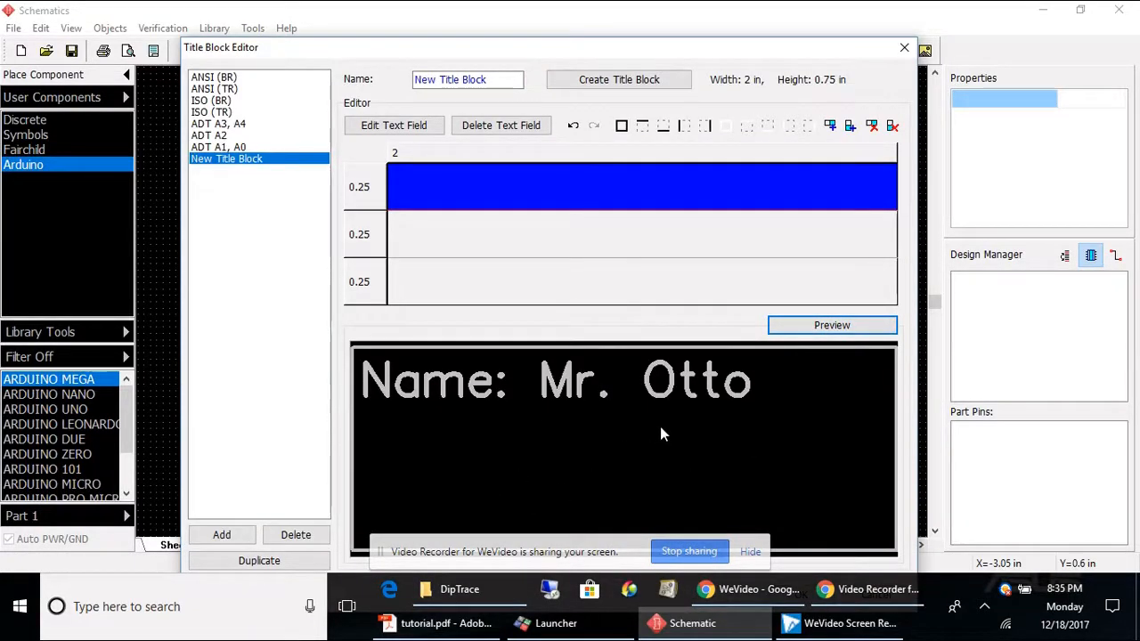
pyautogui.click(499, 187)
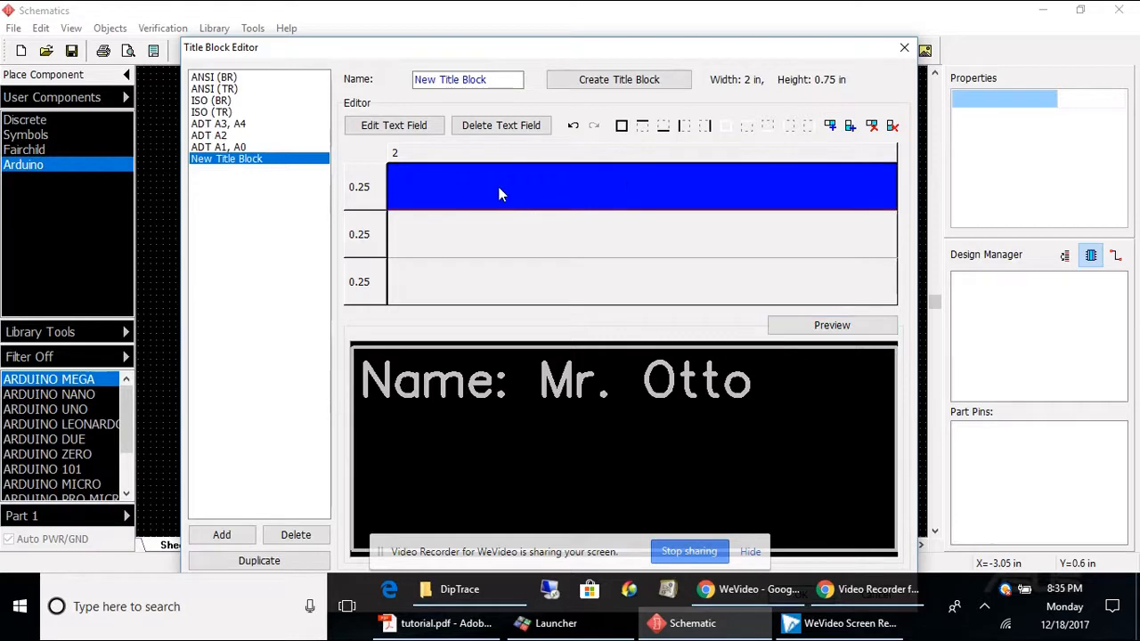
pyautogui.click(622, 127)
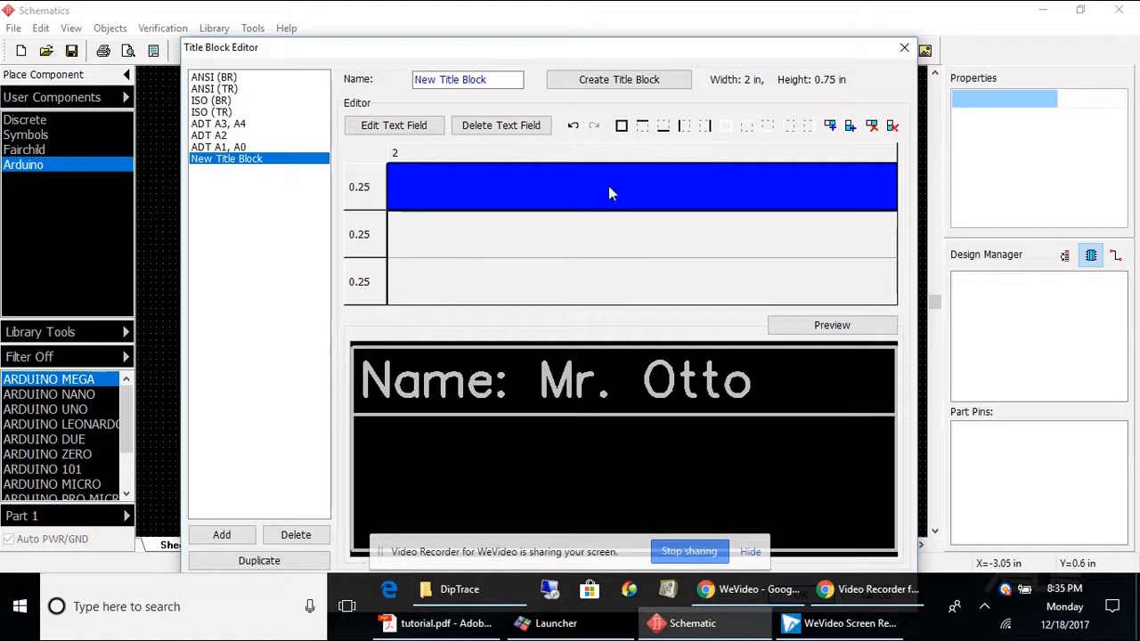
# Step: Add a text field to the second row reading 'Class: Electronics' with font size 12, and give that row a cell border
pyautogui.click(584, 237)
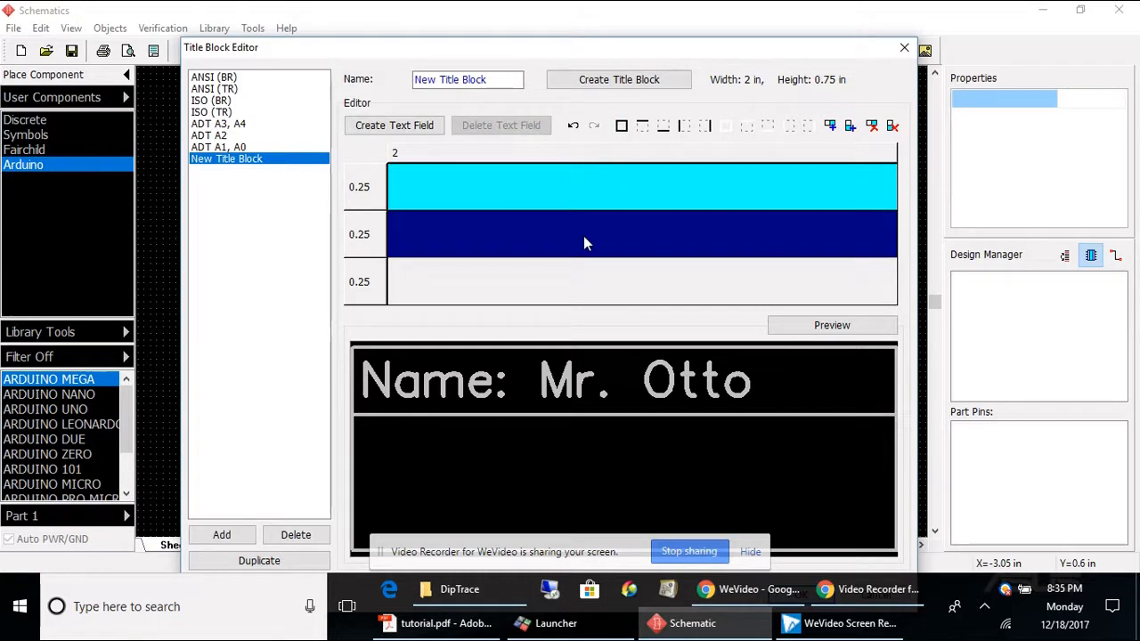
pyautogui.click(412, 126)
pyautogui.click(541, 280)
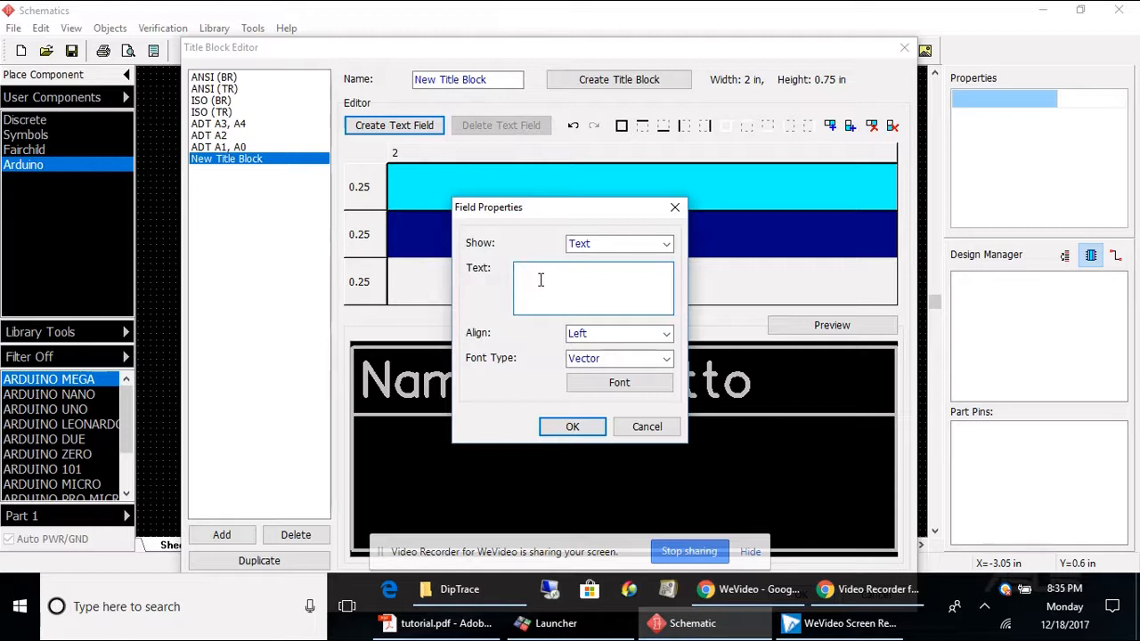
pyautogui.write('Class: Elec')
pyautogui.click(632, 384)
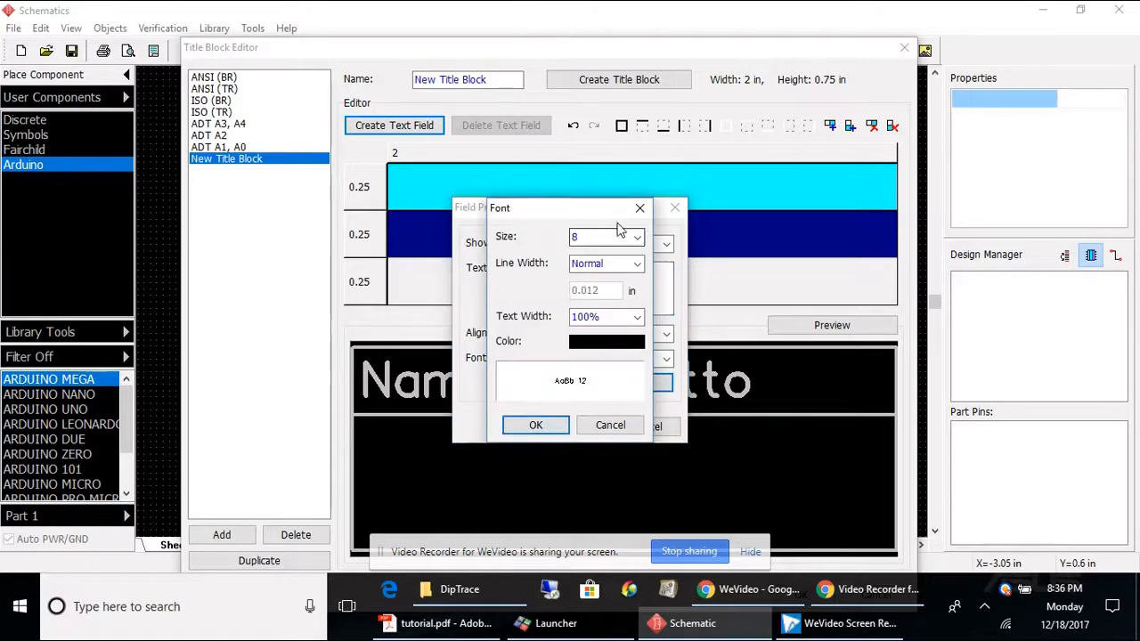
pyautogui.click(636, 236)
pyautogui.click(611, 302)
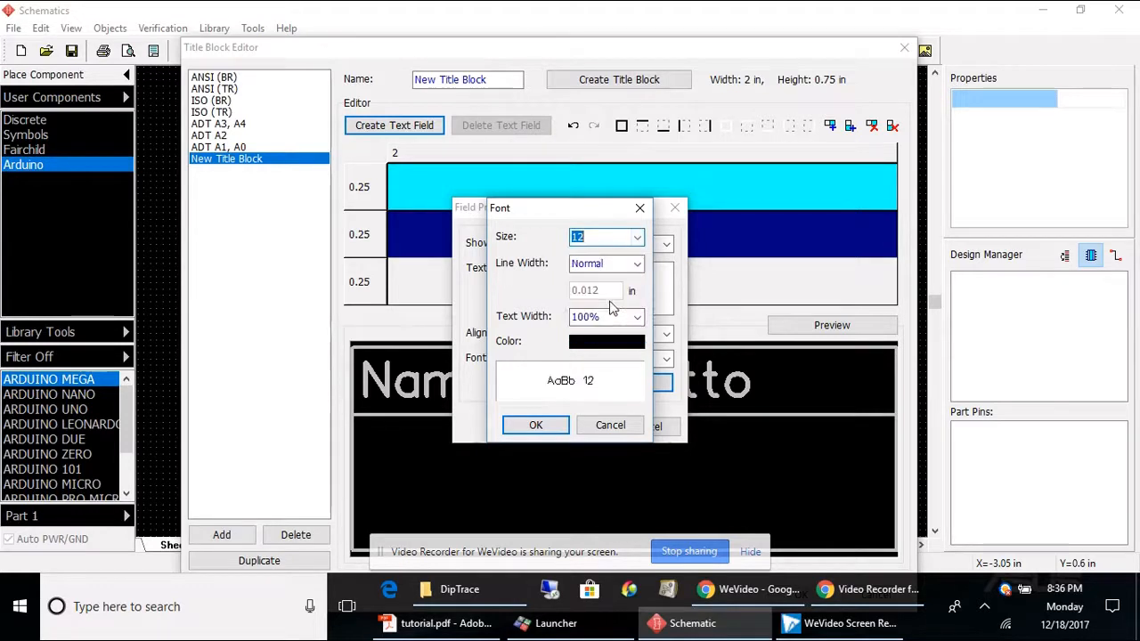
pyautogui.click(536, 425)
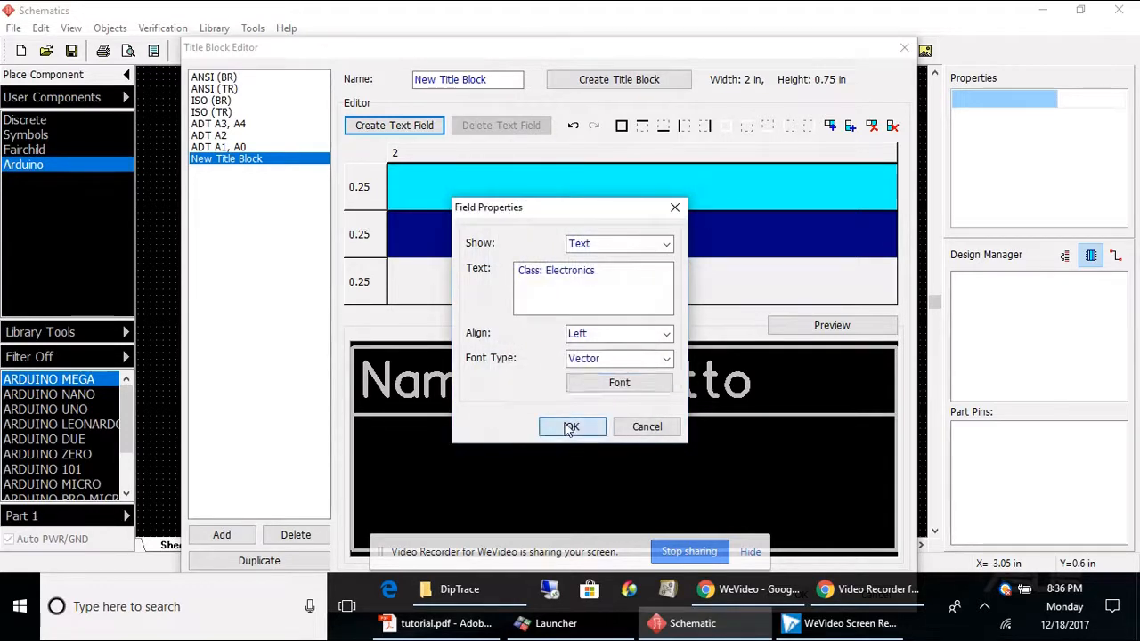
pyautogui.click(570, 427)
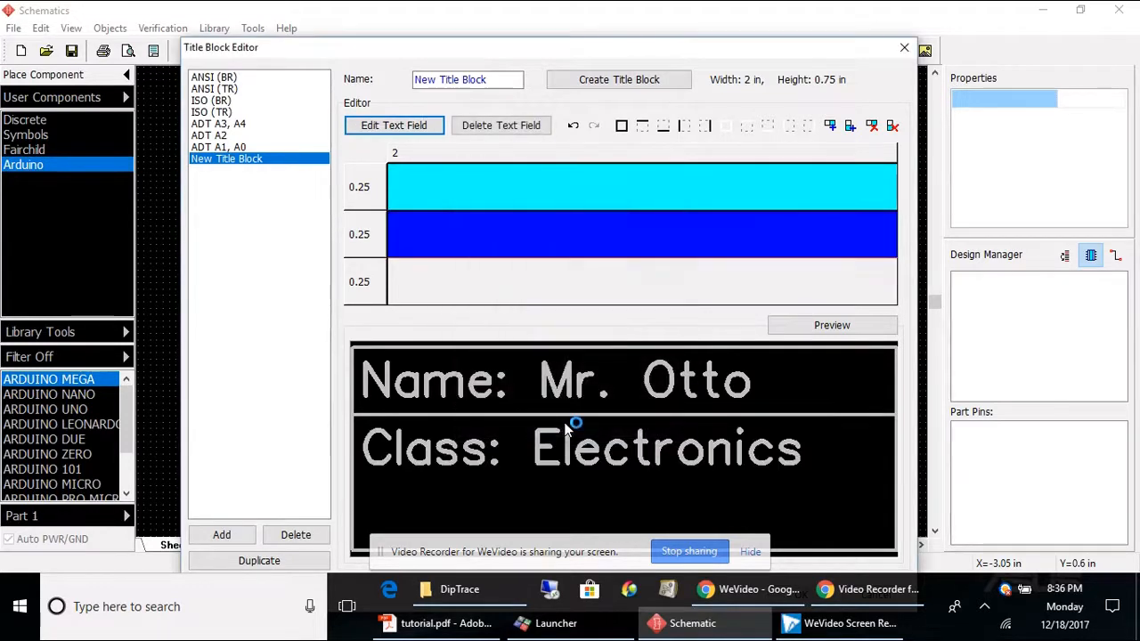
pyautogui.click(623, 130)
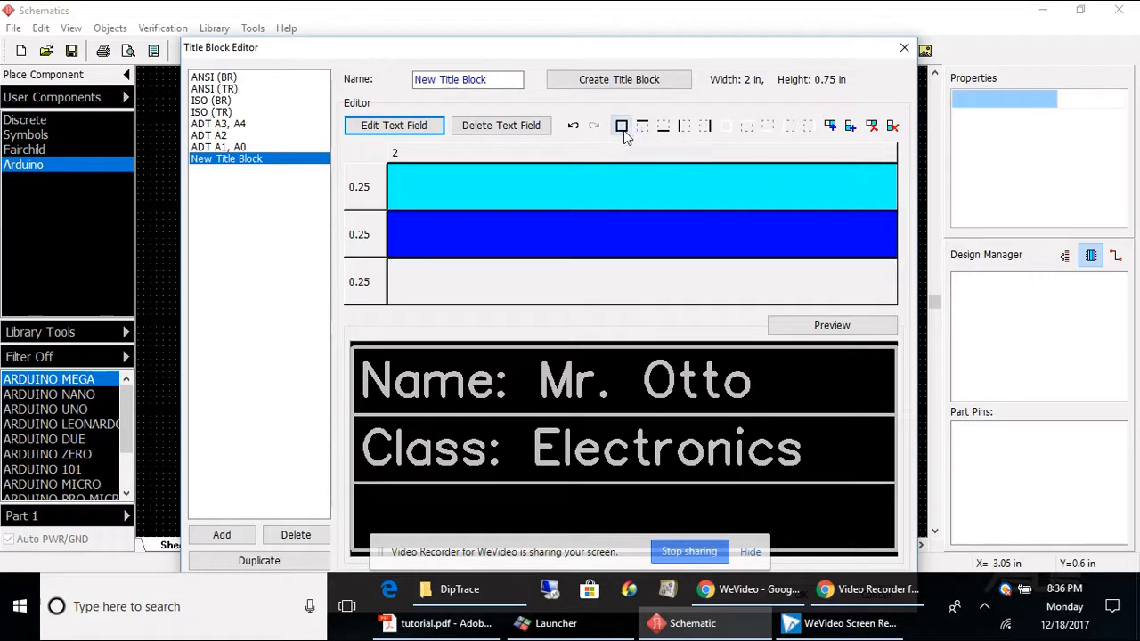
# Step: Add a text field to the third row reading 'Date: 12/18/2017' with font size 12
pyautogui.click(584, 283)
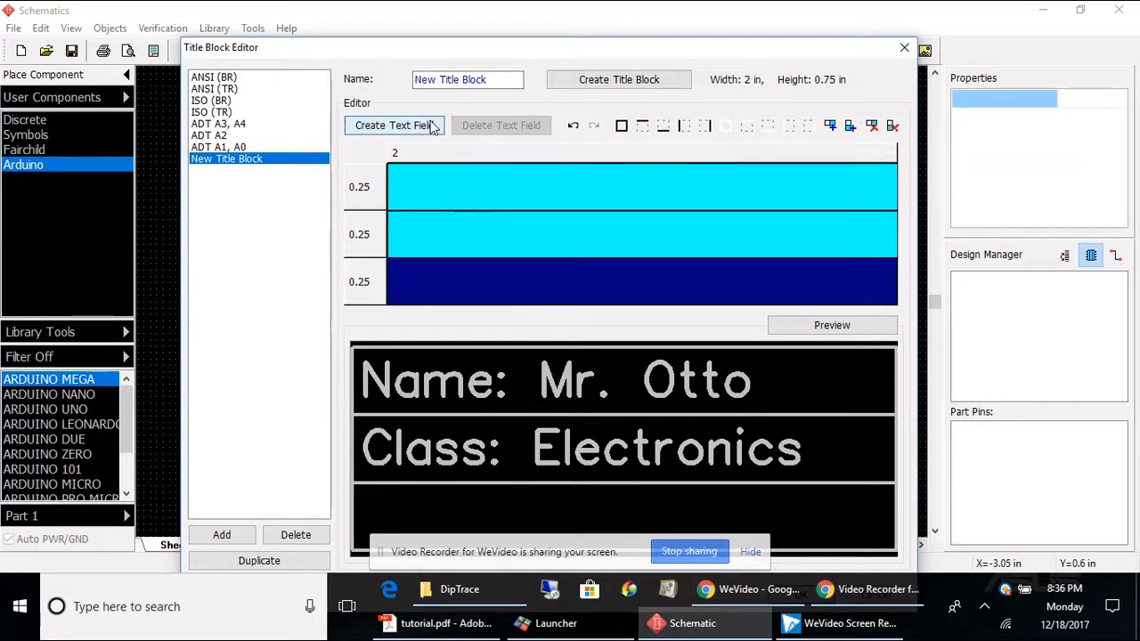
pyautogui.click(394, 124)
pyautogui.click(530, 271)
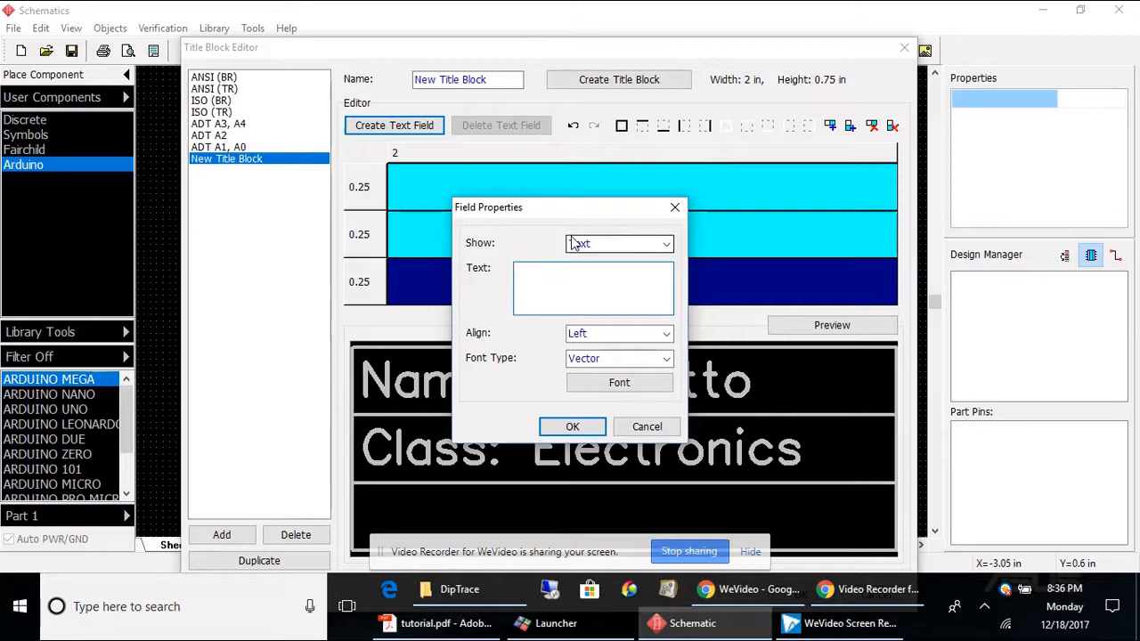
pyautogui.write('Date: 12/18/2017')
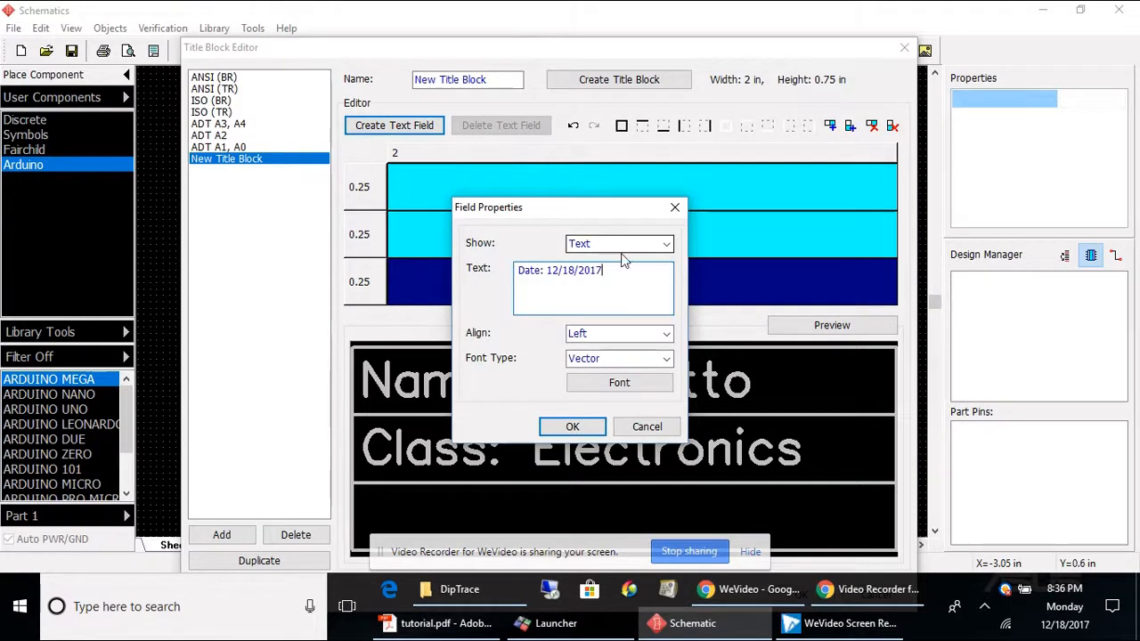
pyautogui.click(664, 382)
pyautogui.click(637, 237)
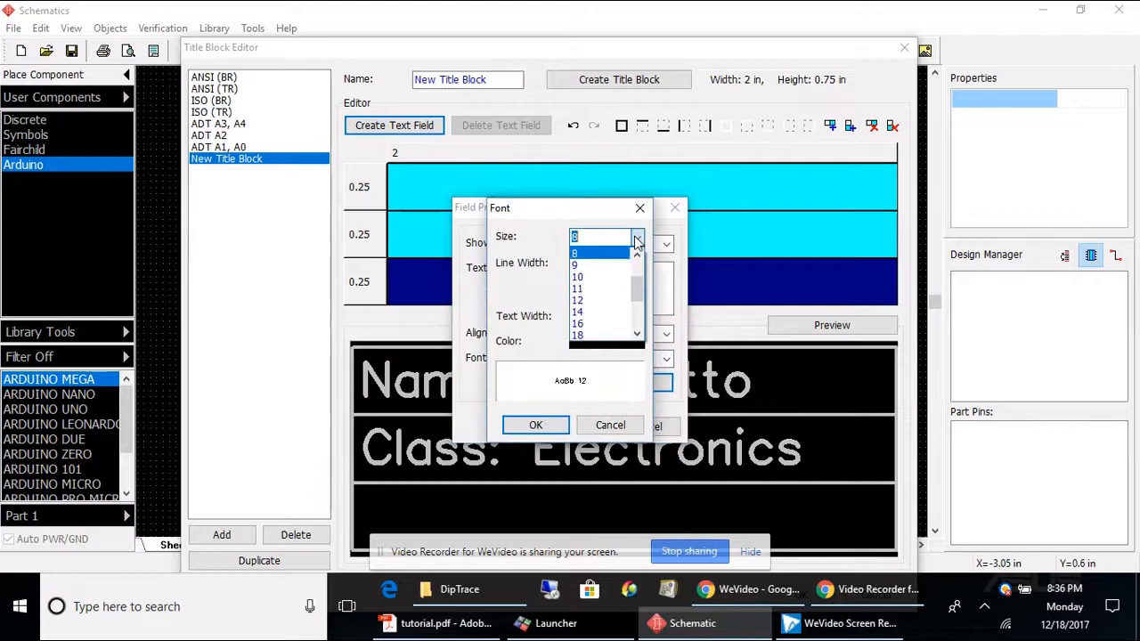
pyautogui.click(608, 297)
pyautogui.click(561, 426)
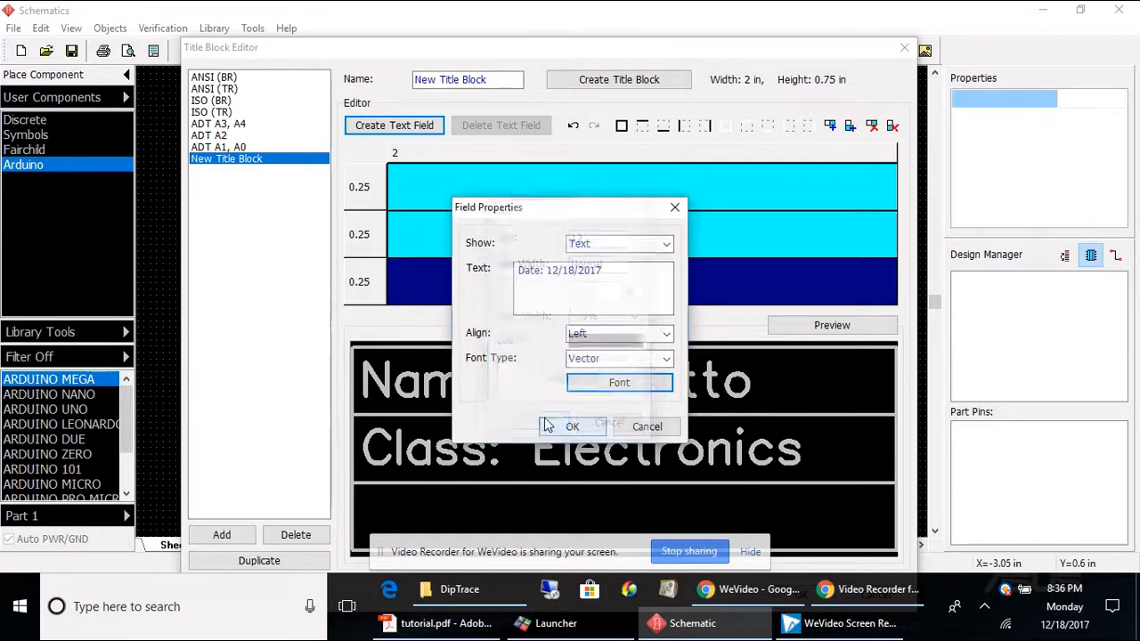
pyautogui.click(564, 425)
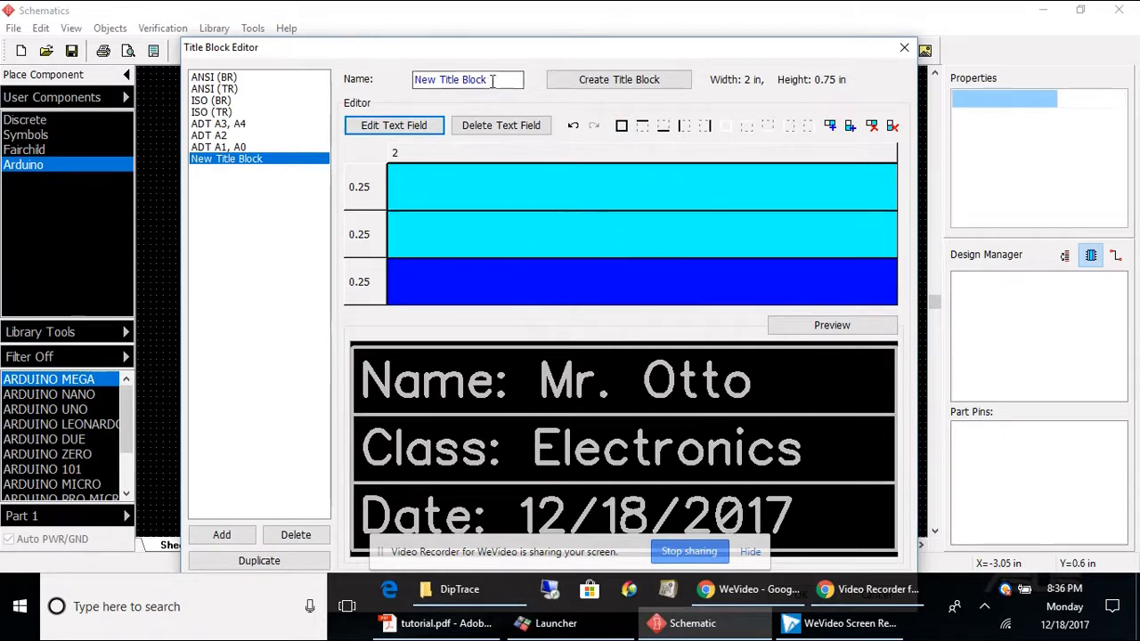
# Step: Rename the title block to Electronics and close the Title Block Editor, keeping the changes
pyautogui.moveTo(494, 80); pyautogui.dragTo(39, 55)
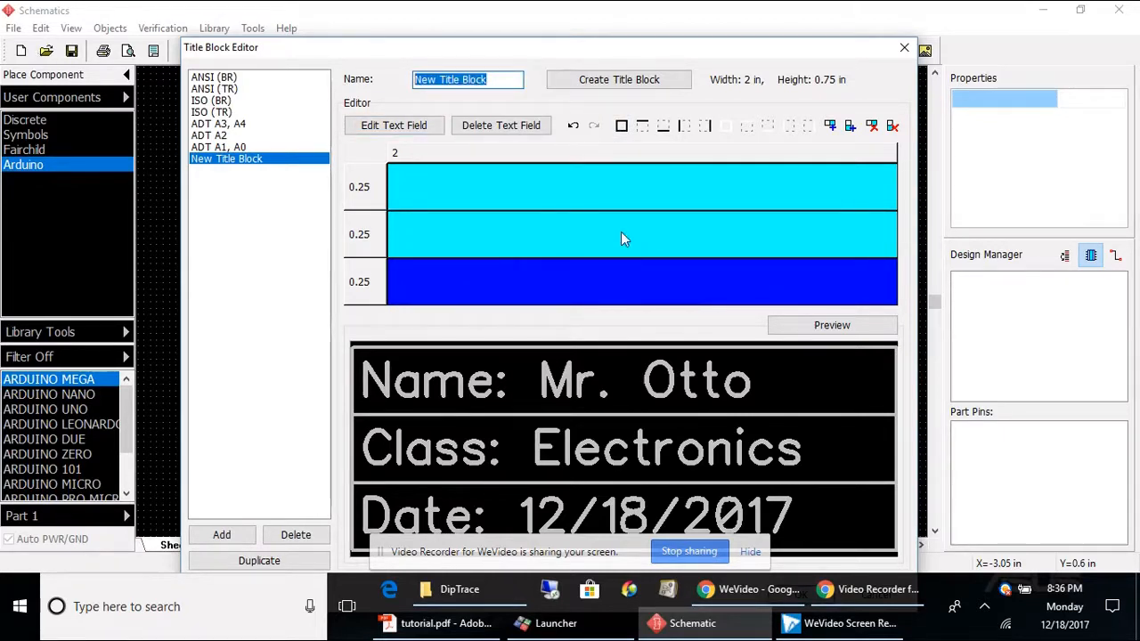
pyautogui.write('Electronics')
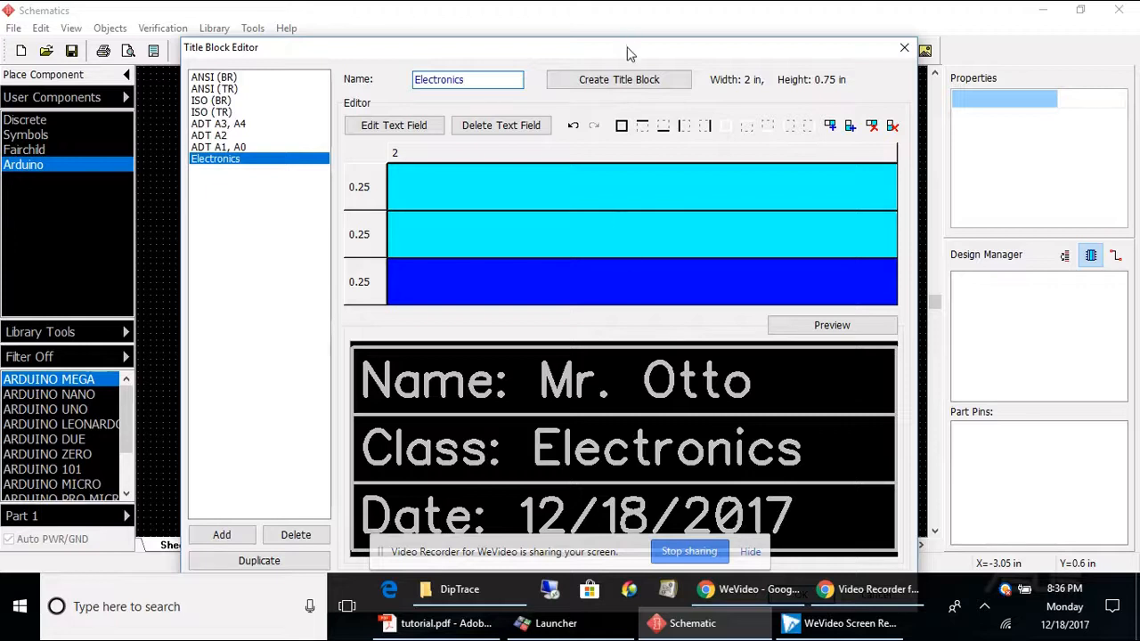
pyautogui.moveTo(628, 47); pyautogui.dragTo(653, 12)
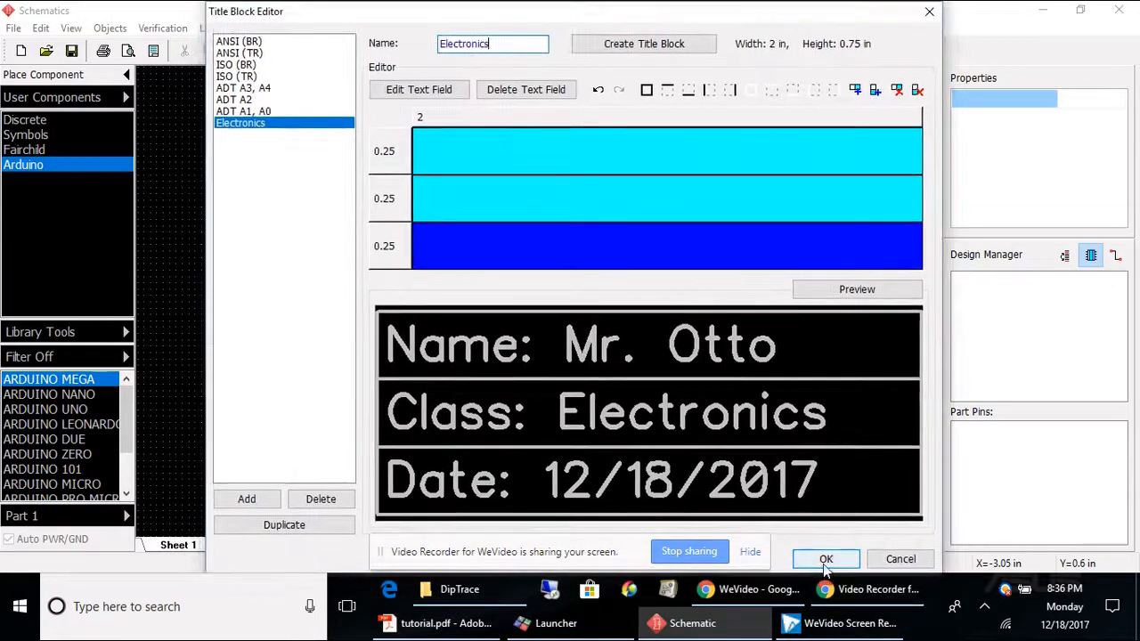
pyautogui.click(825, 559)
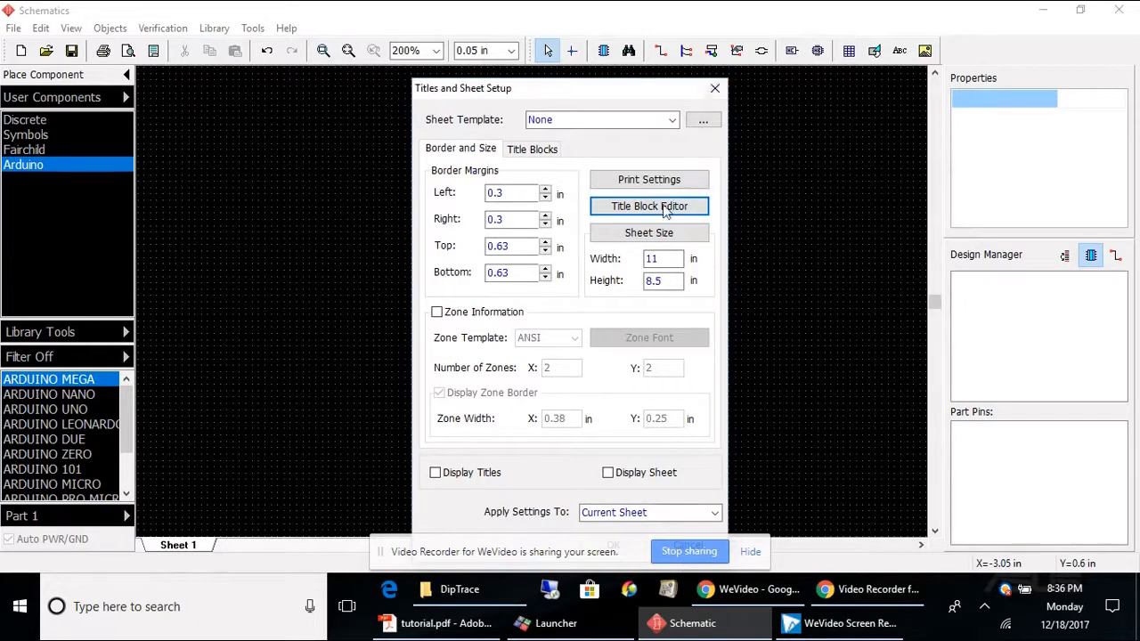
# Step: Place the Electronics title block in the bottom-right position and turn on Display Titles and Display Sheet
pyautogui.click(533, 149)
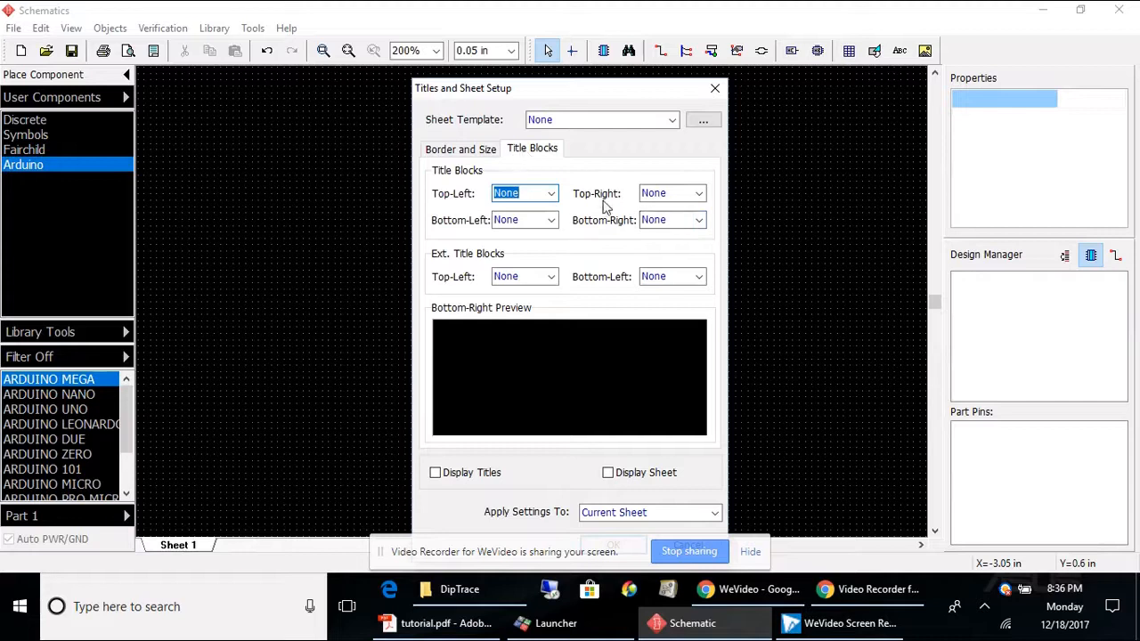
pyautogui.click(698, 221)
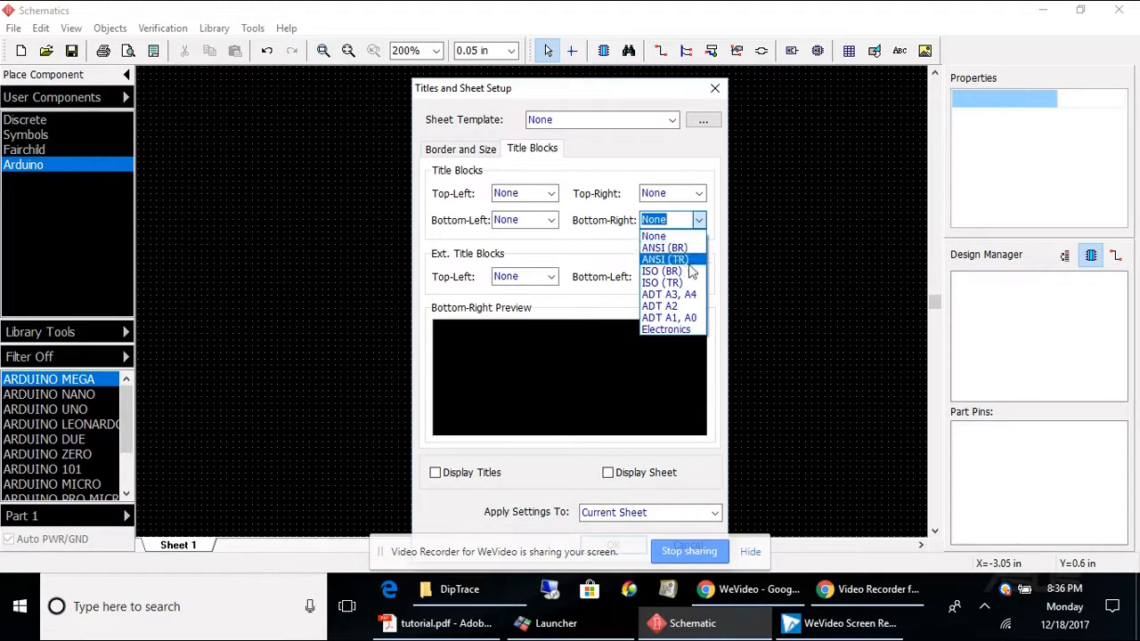
pyautogui.click(678, 328)
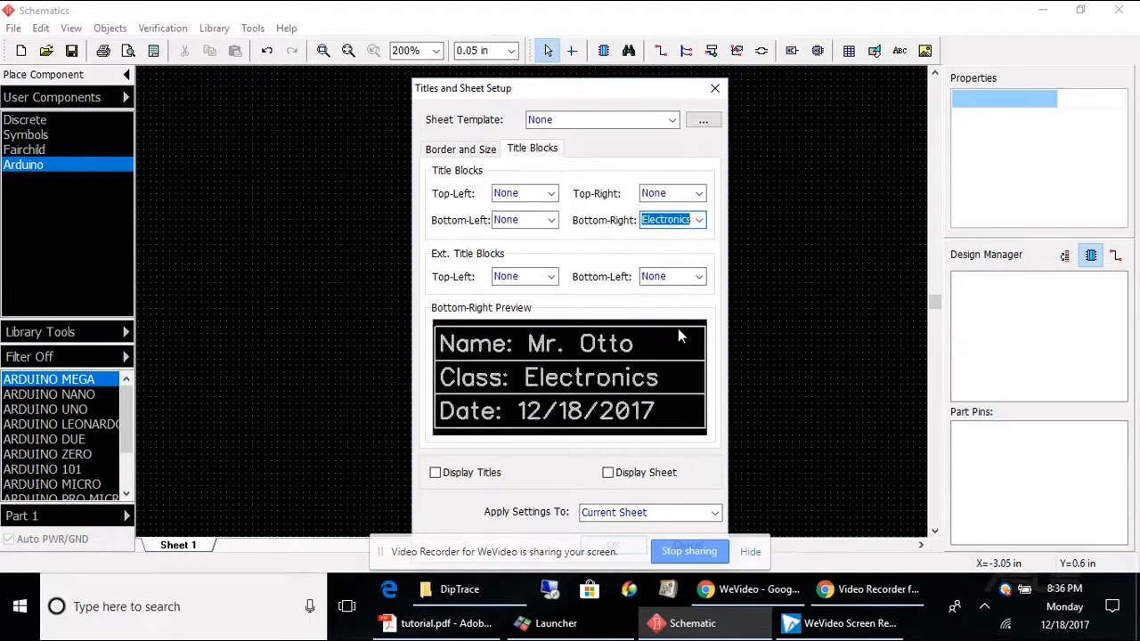
pyautogui.click(699, 193)
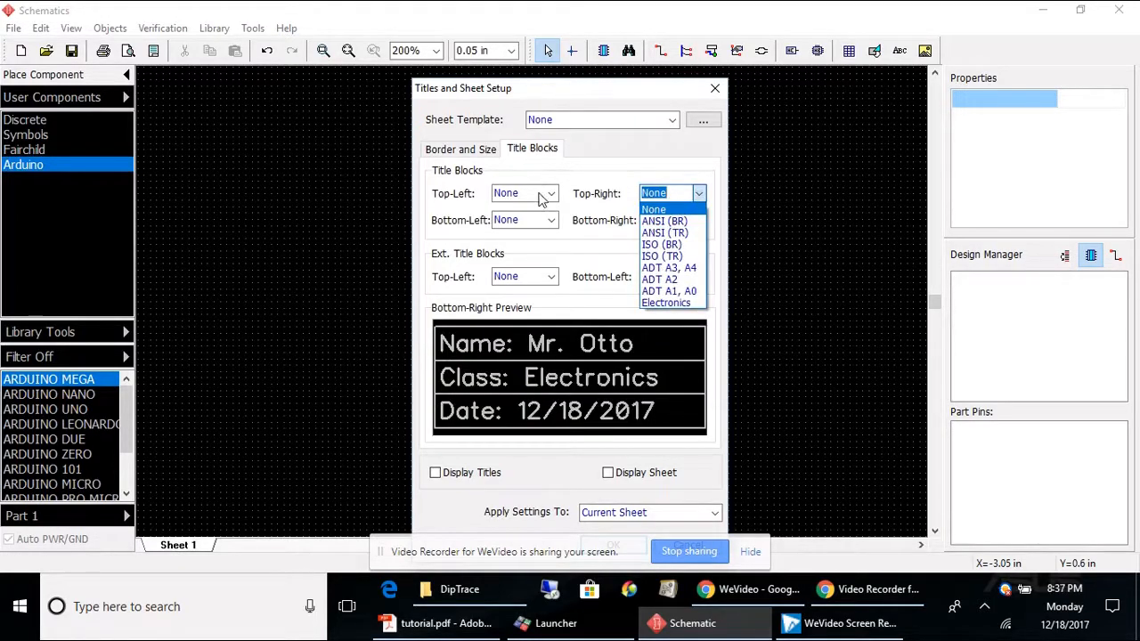
pyautogui.click(572, 256)
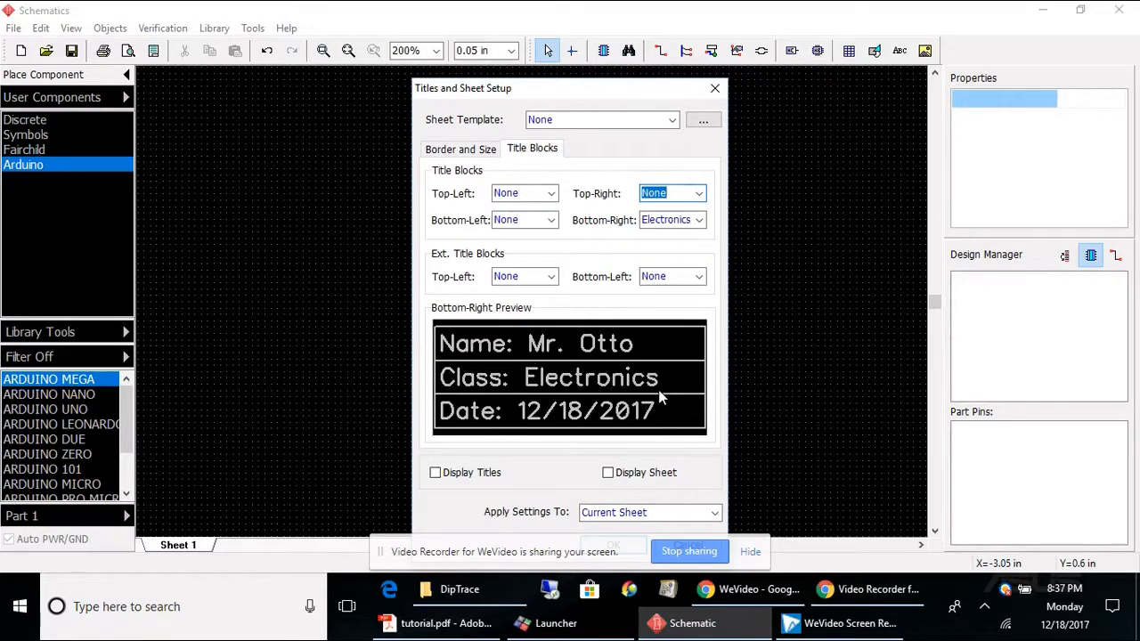
pyautogui.click(435, 473)
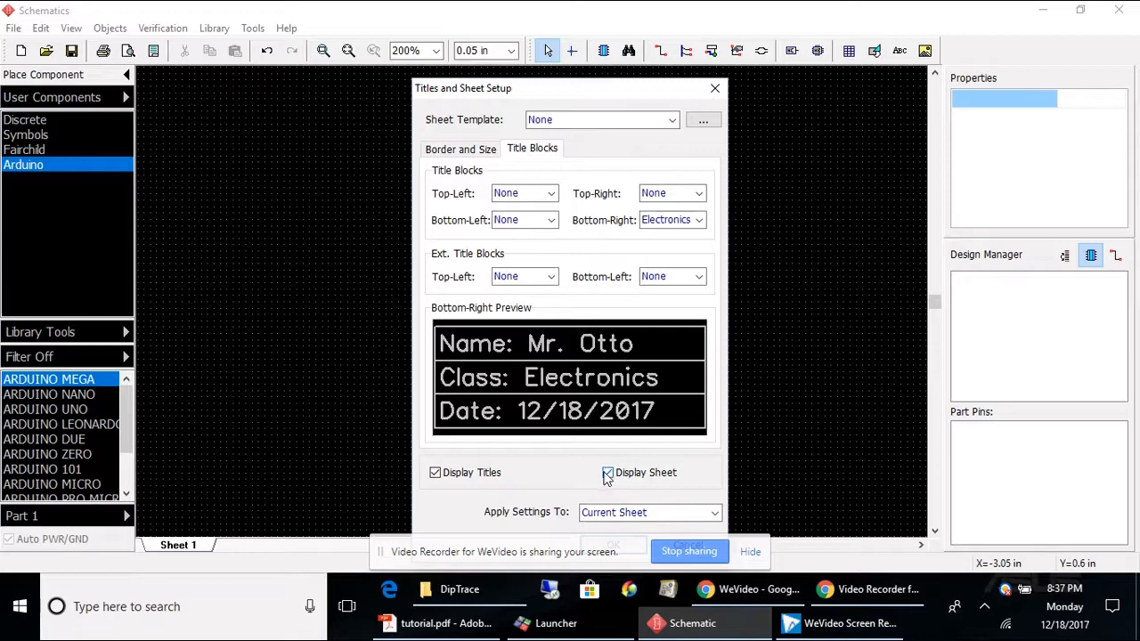
pyautogui.moveTo(578, 88); pyautogui.dragTo(584, 24)
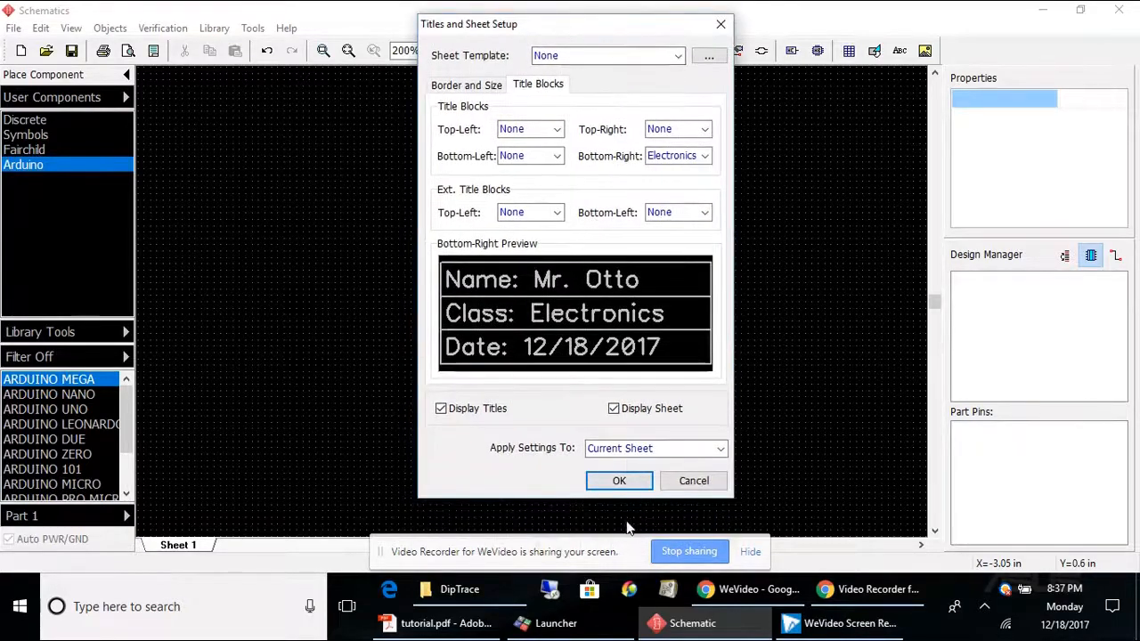
# Step: Set the sheet size to A (11 in x 8.5 in) in landscape and apply the titles and sheet setup
pyautogui.click(475, 87)
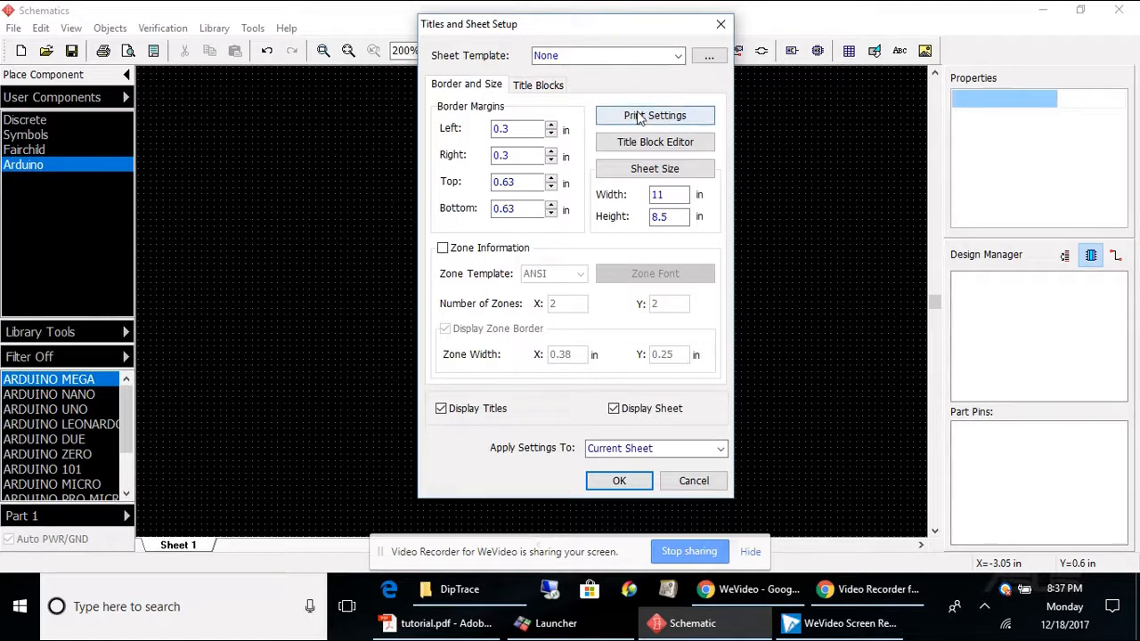
pyautogui.click(663, 170)
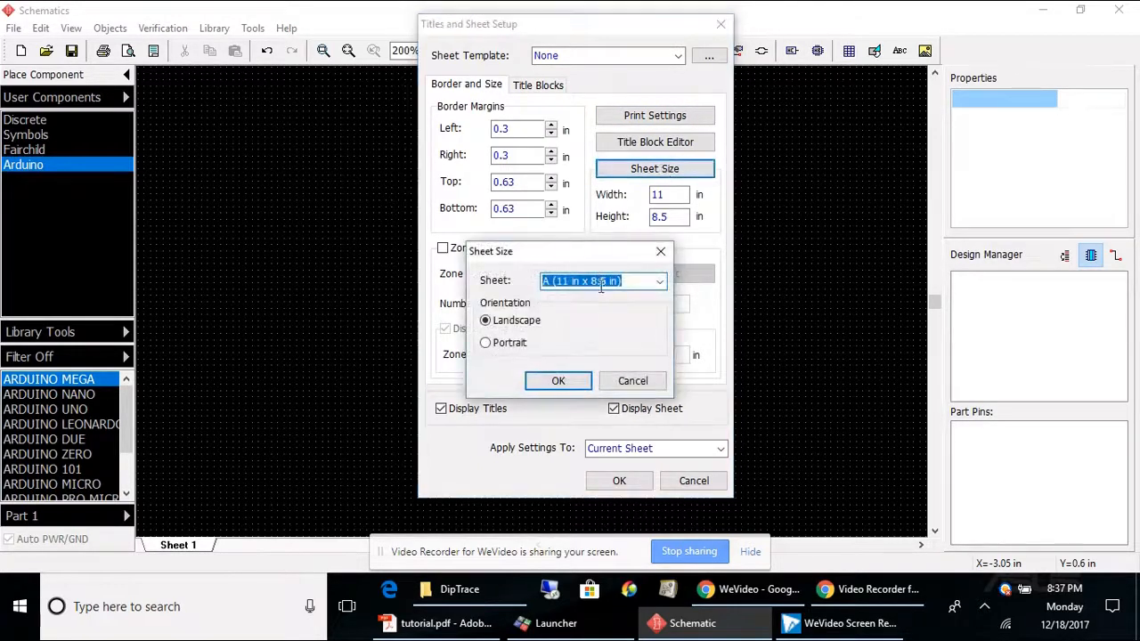
pyautogui.click(659, 281)
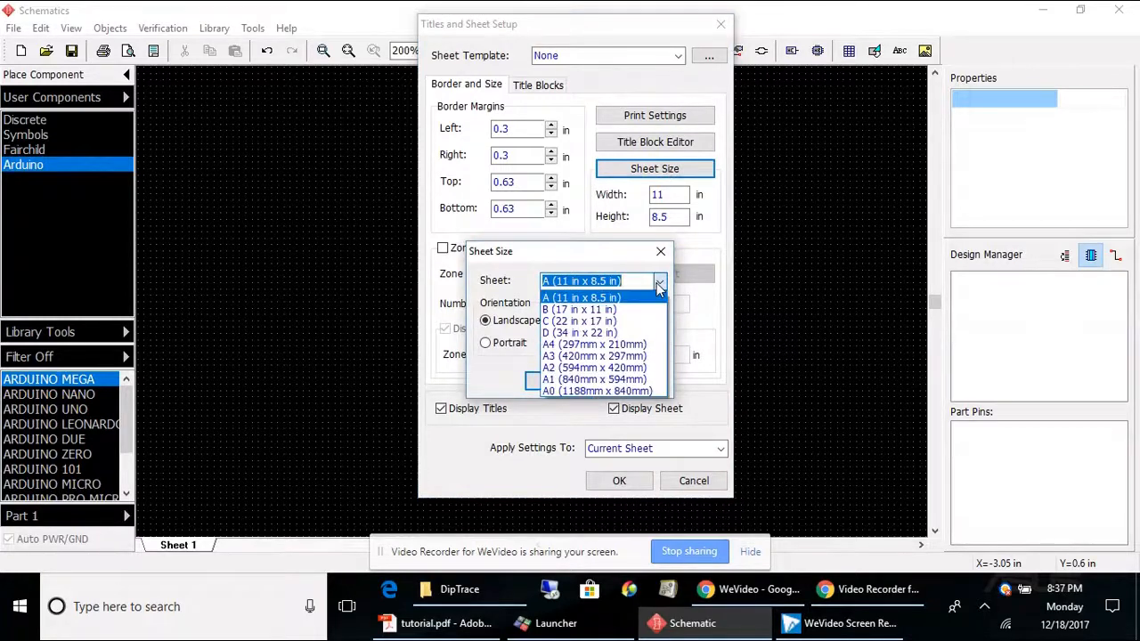
pyautogui.click(569, 300)
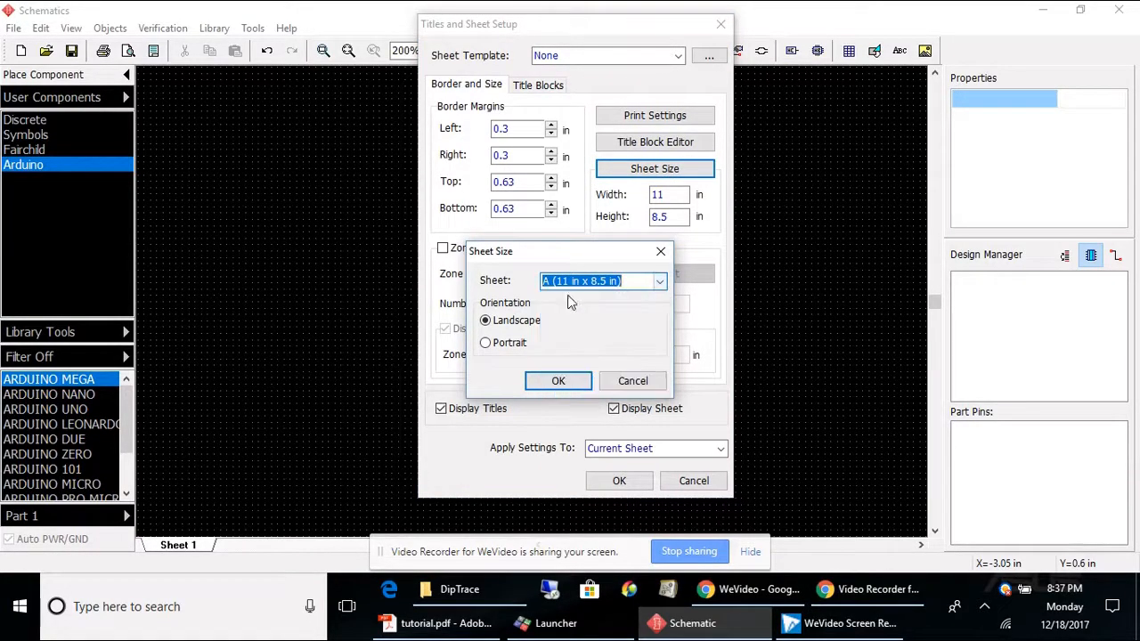
pyautogui.click(571, 382)
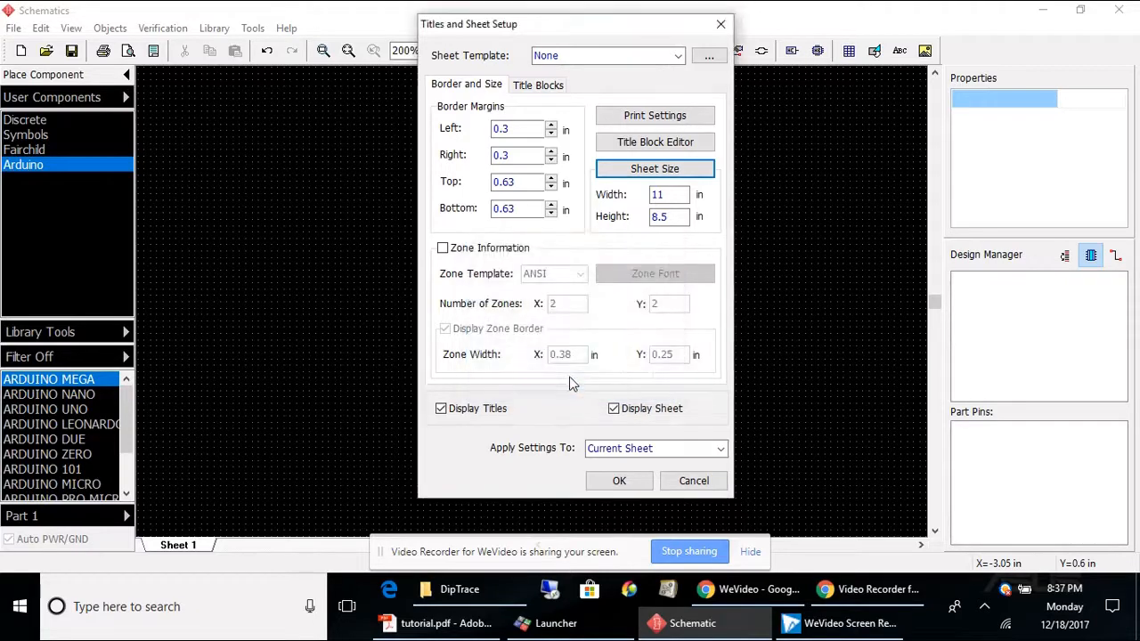
pyautogui.click(621, 481)
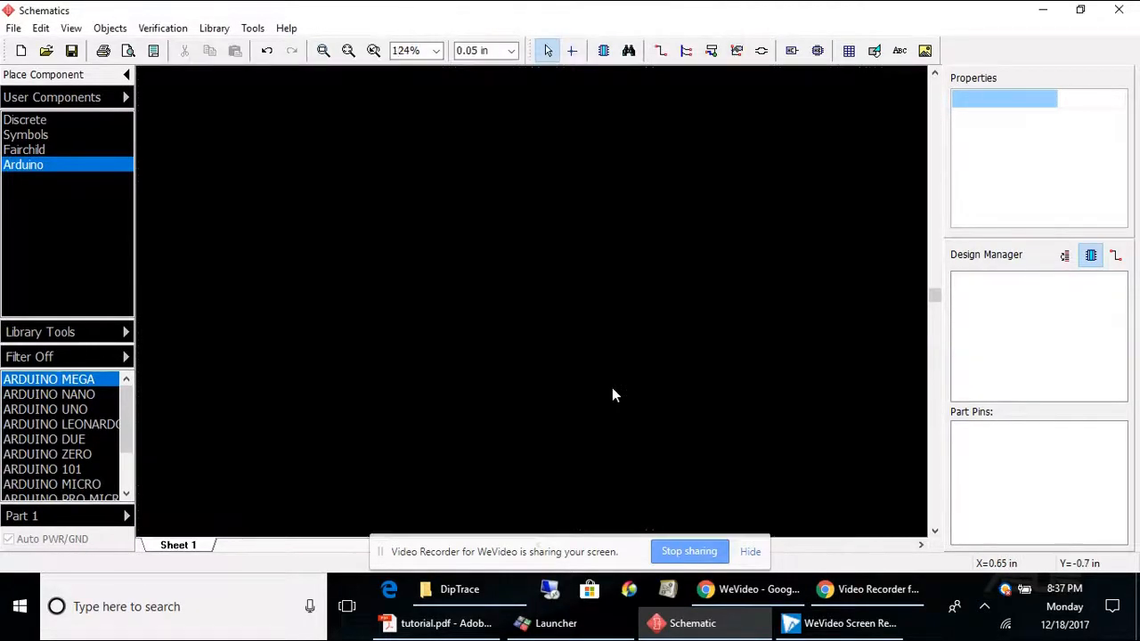
# Step: Save the schematic as 'Remote Jammer' in the Documents DipTrace folder
pyautogui.scroll(-3, 612, 387)
pyautogui.moveTo(585, 396); pyautogui.dragTo(560, 343, button='middle')
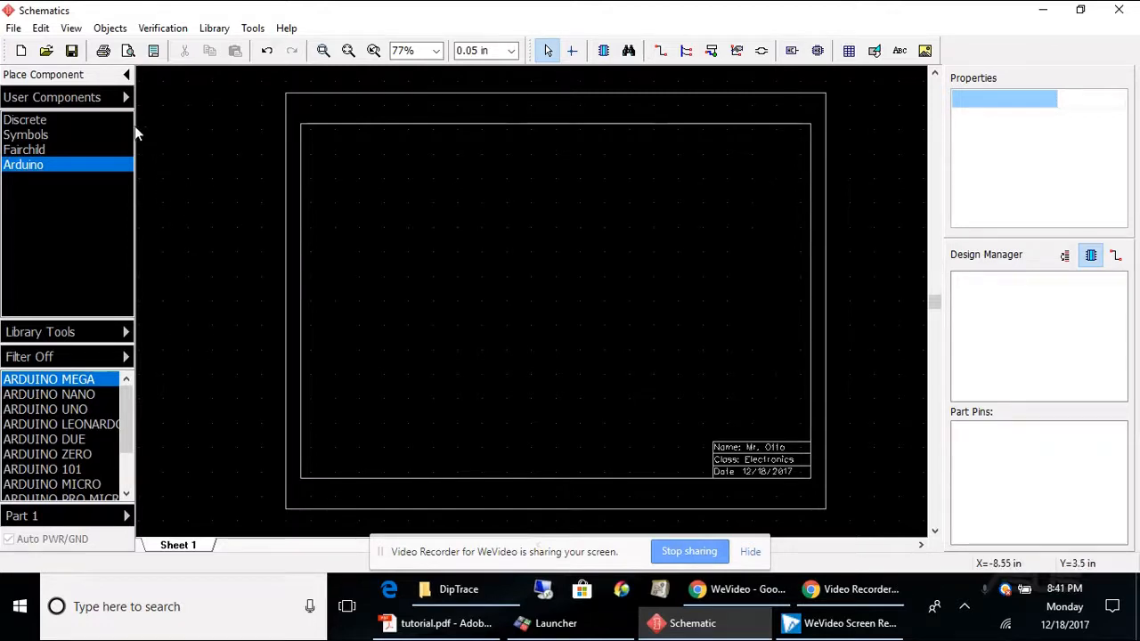
pyautogui.click(13, 29)
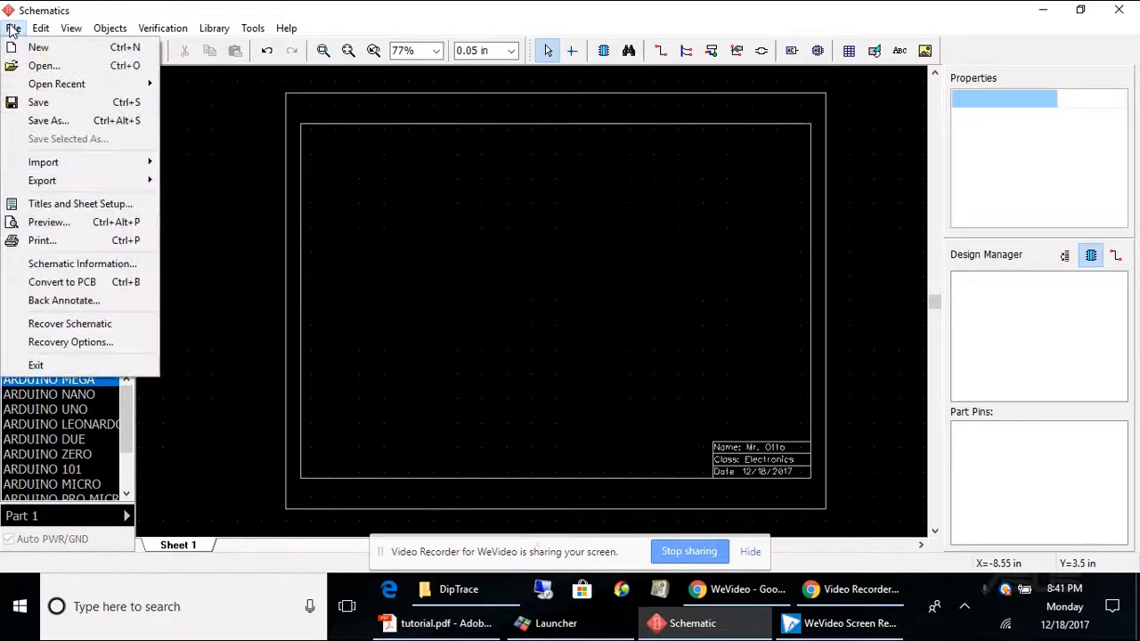
pyautogui.click(48, 120)
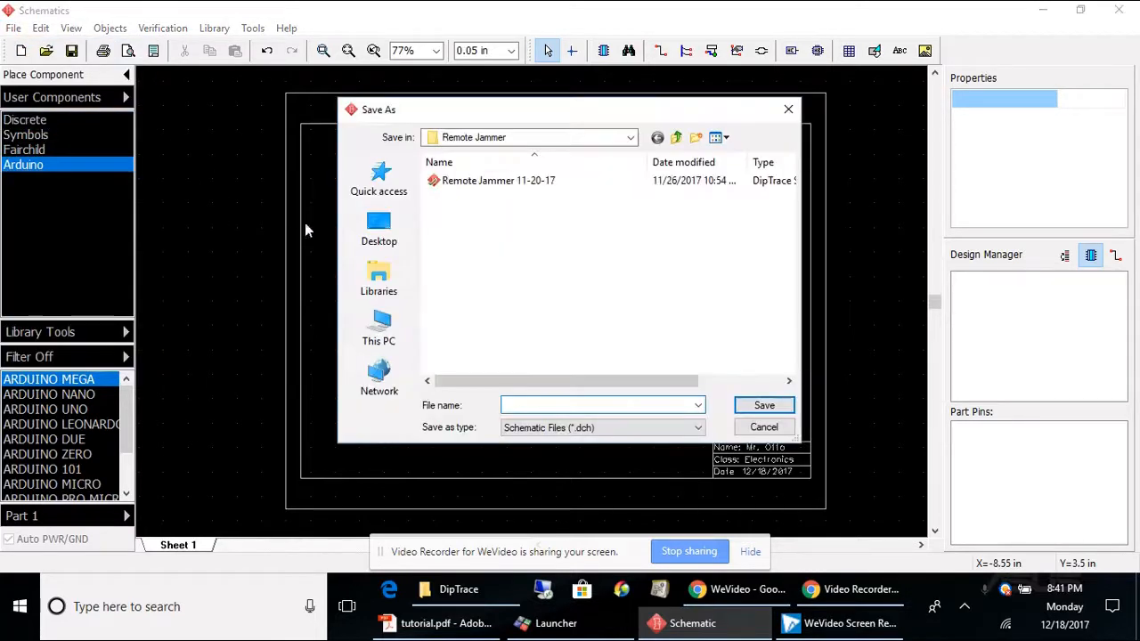
pyautogui.click(384, 280)
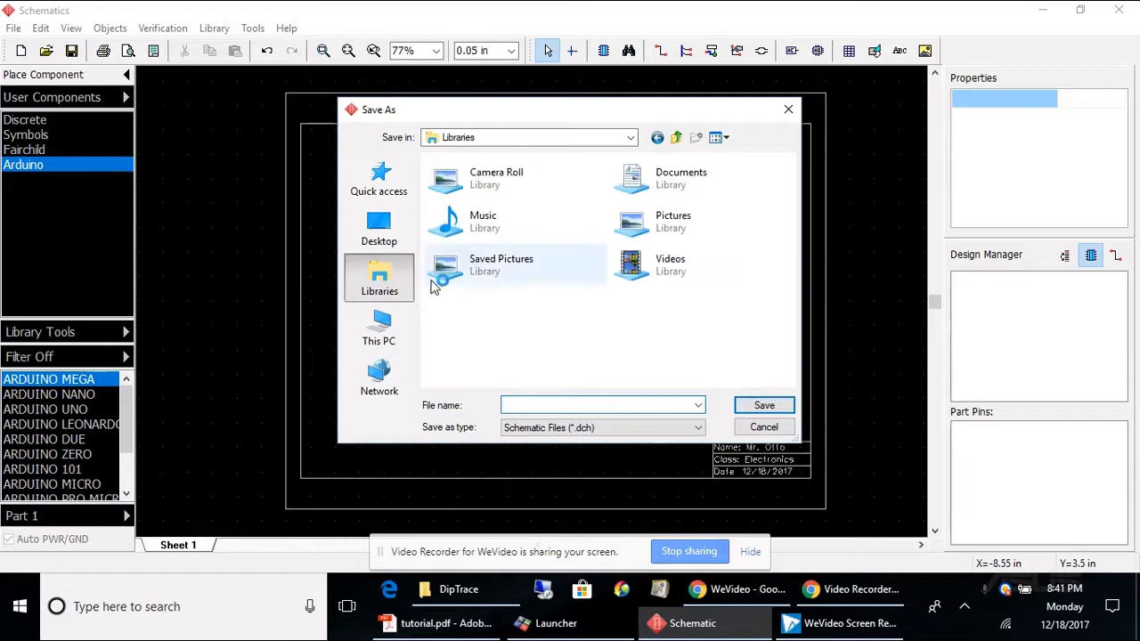
pyautogui.click(687, 174)
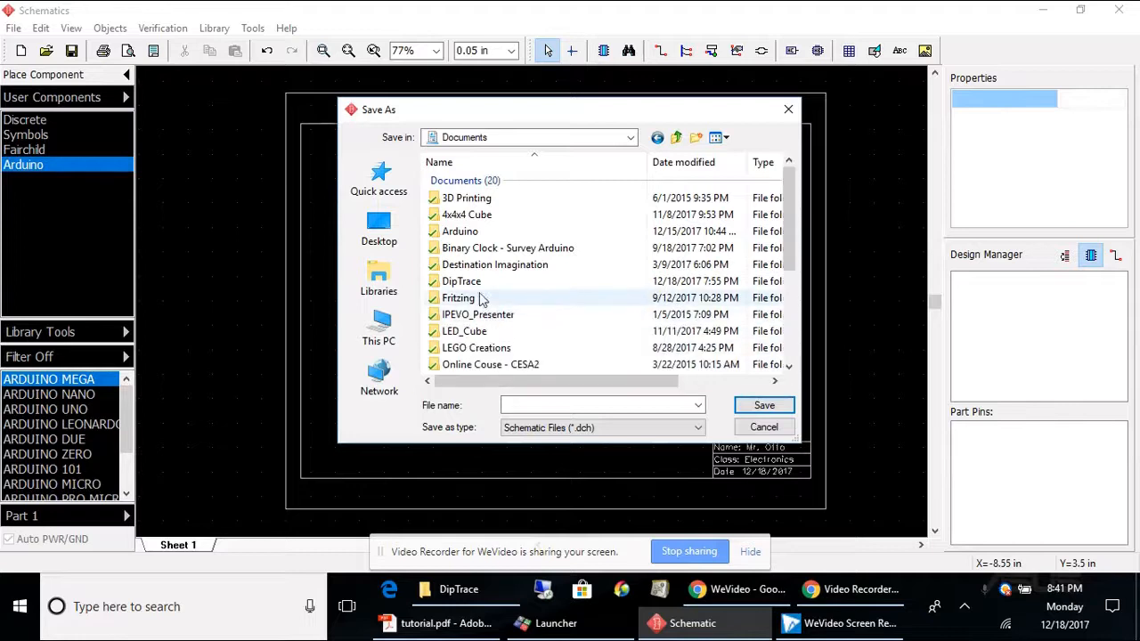
pyautogui.click(465, 282)
pyautogui.doubleClick(464, 282)
pyautogui.click(531, 405)
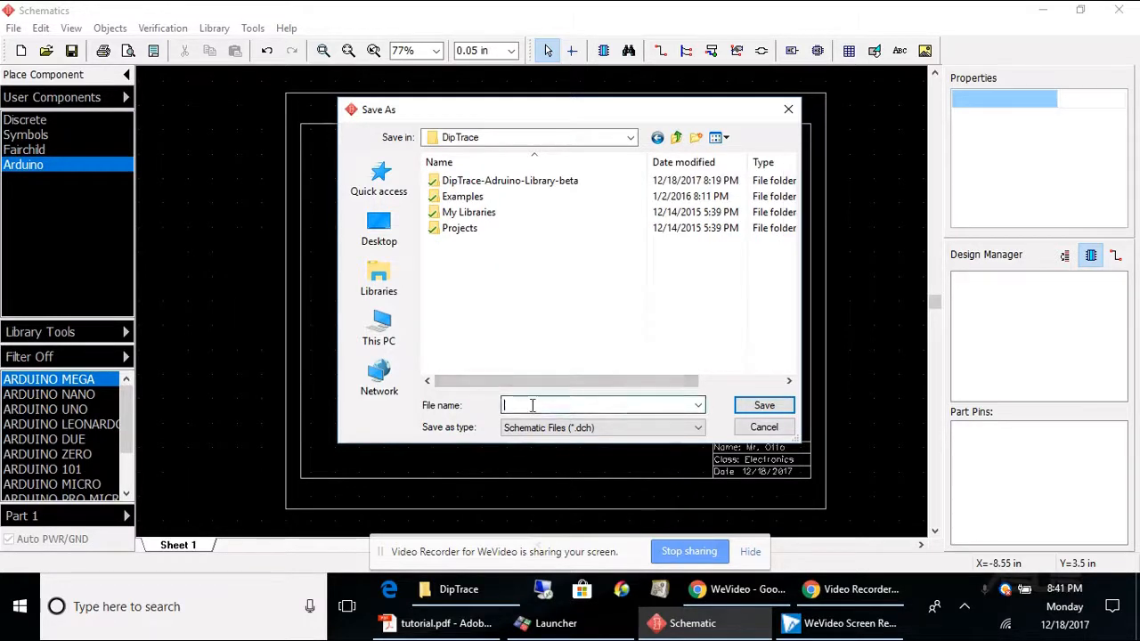
pyautogui.write('Remote Jammer')
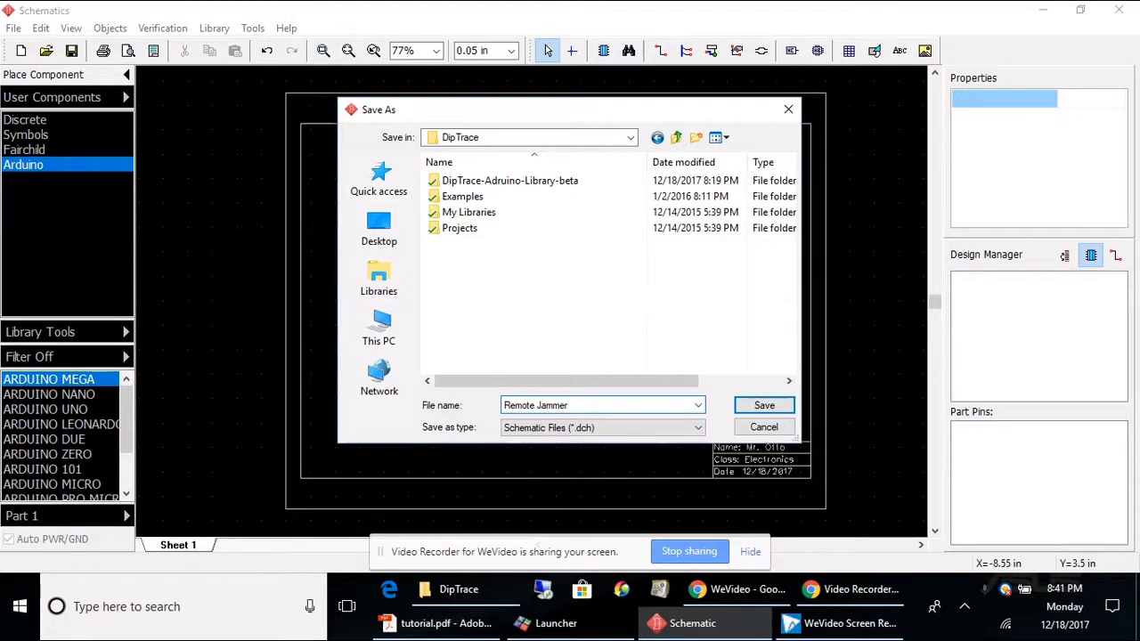
pyautogui.press('Return')
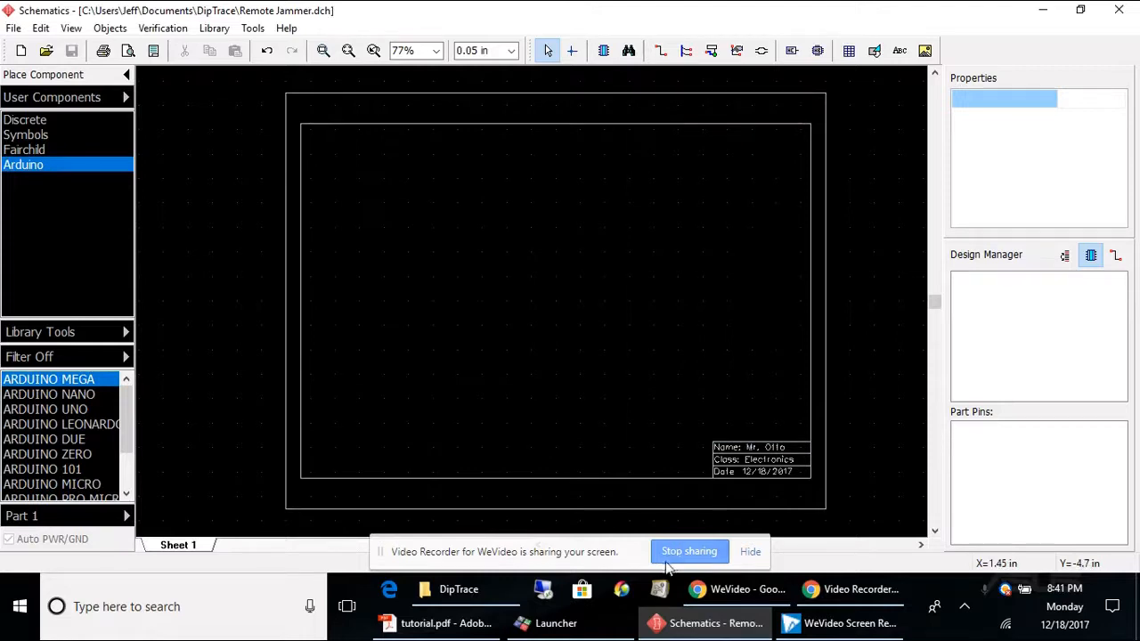